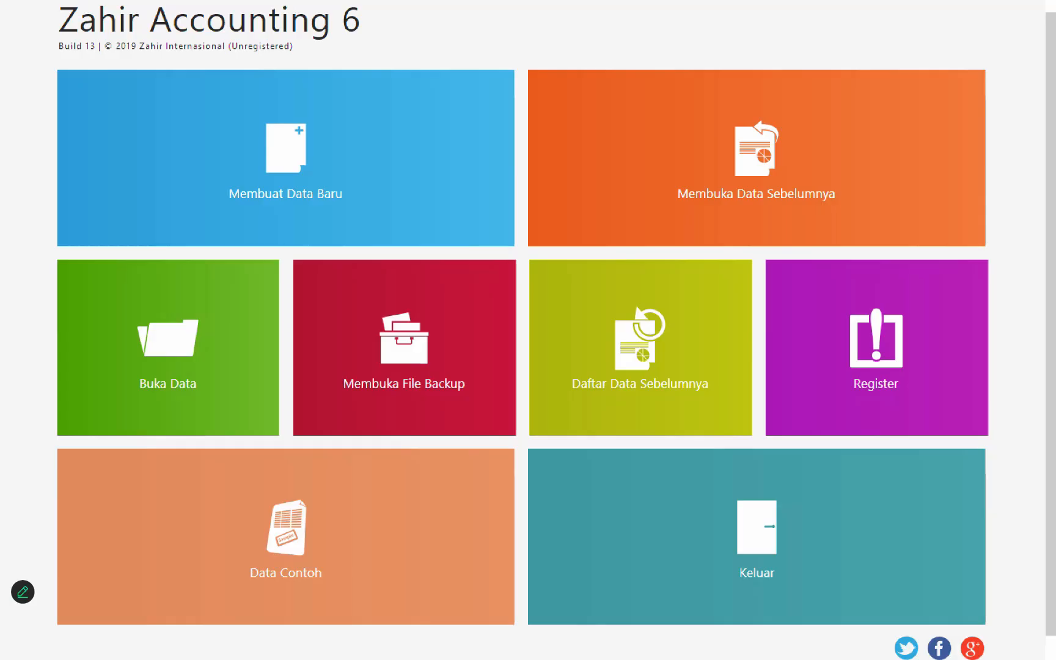
Step: Start creating a new company data file and enter PT. Sumber Rezeki as the company name
left_click(300, 147)
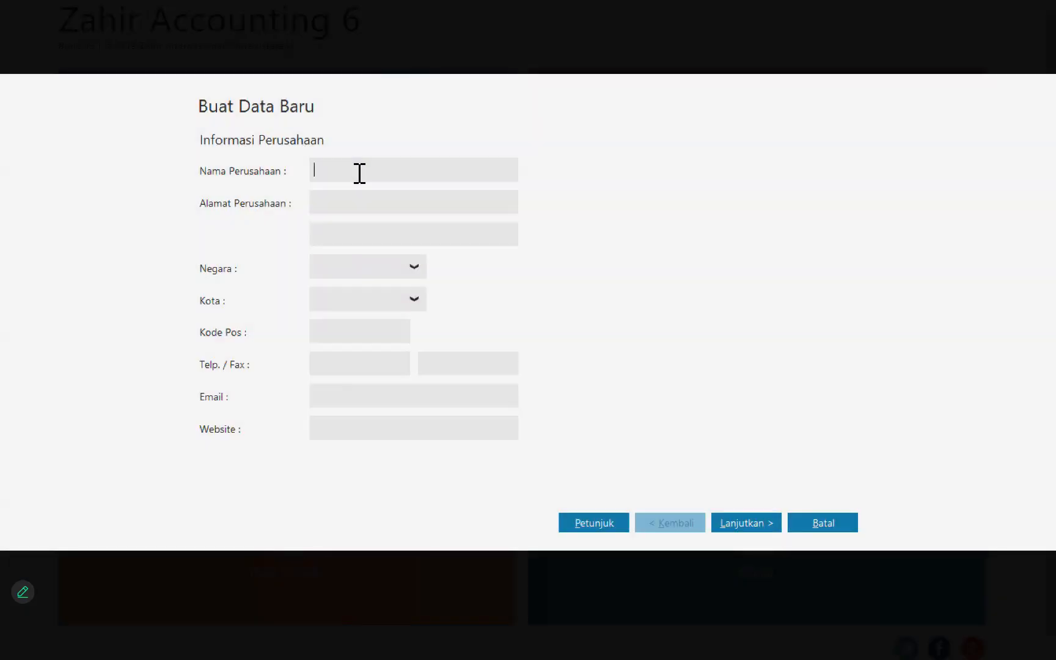
type("PT Suber")
key("BackSpace")
key("BackSpace")
key("BackSpace")
key("BackSpace")
key("BackSpace")
key("BackSpace")
type(". Sumber Rrezeki")
left_click(375, 171)
key("BackSpace")
Step: Fill in both lines of the company's address with its street address and city district
left_click(374, 213)
type("Jl. kemang selatan")
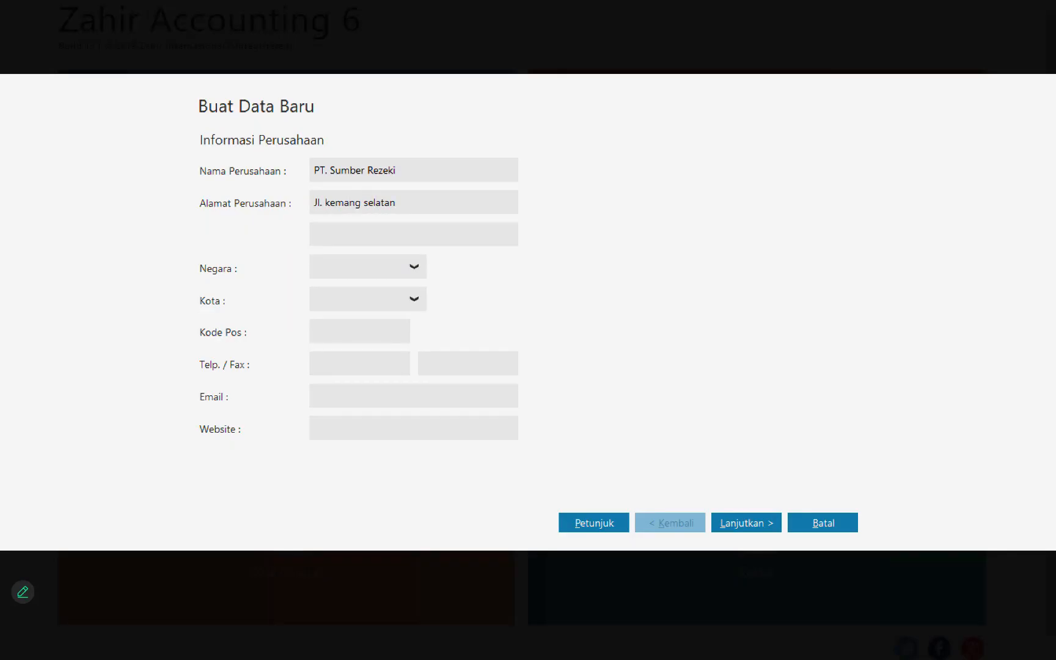
type(" No. 20A")
left_click(350, 239)
type("Jakarta Selatan")
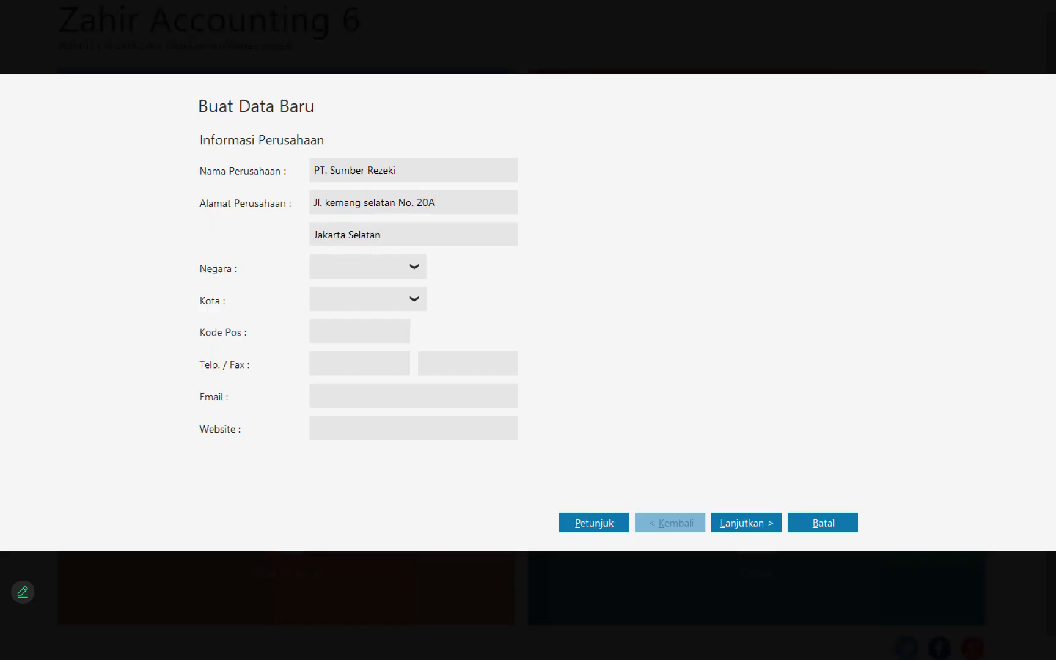
Step: Set the company's country to Indonesia and city to Jakarta, and fill in the postal code
left_click(421, 268)
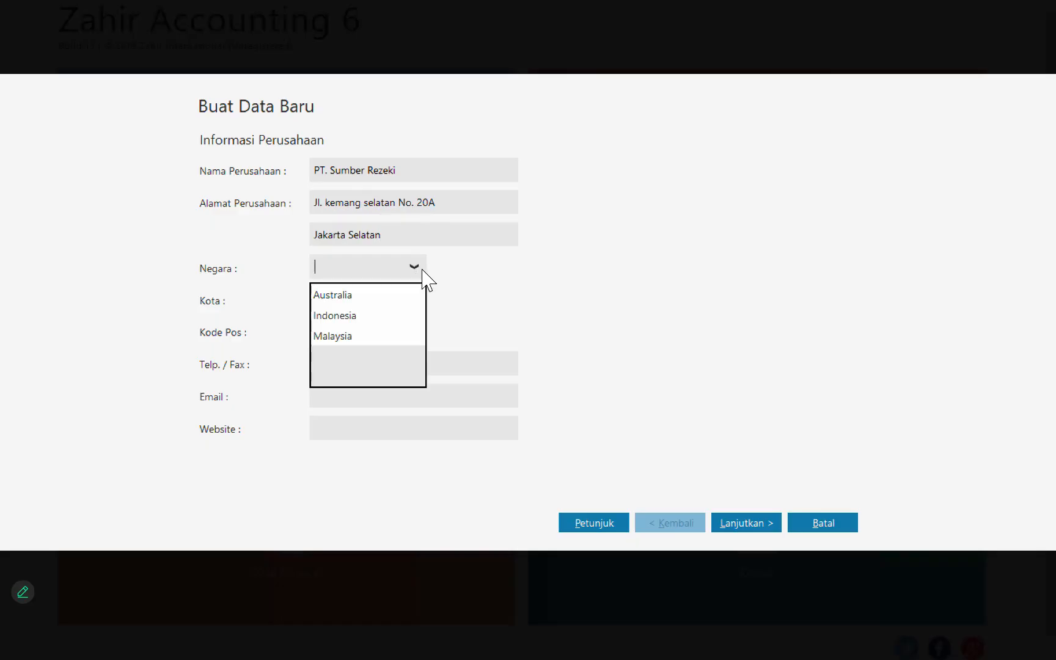
left_click(370, 317)
left_click(409, 307)
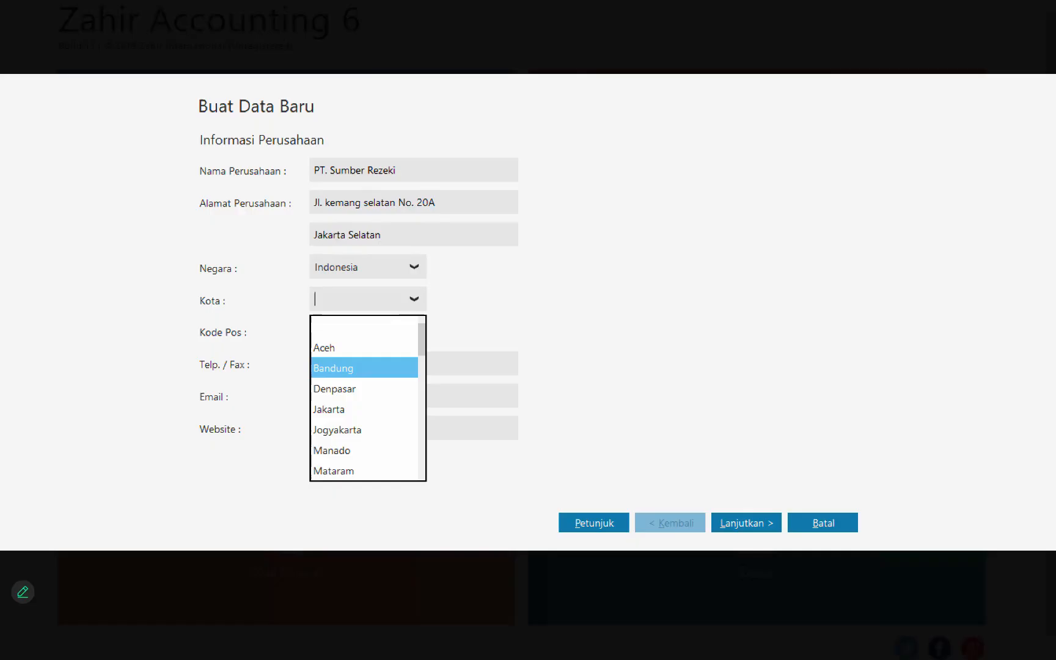
left_click(329, 409)
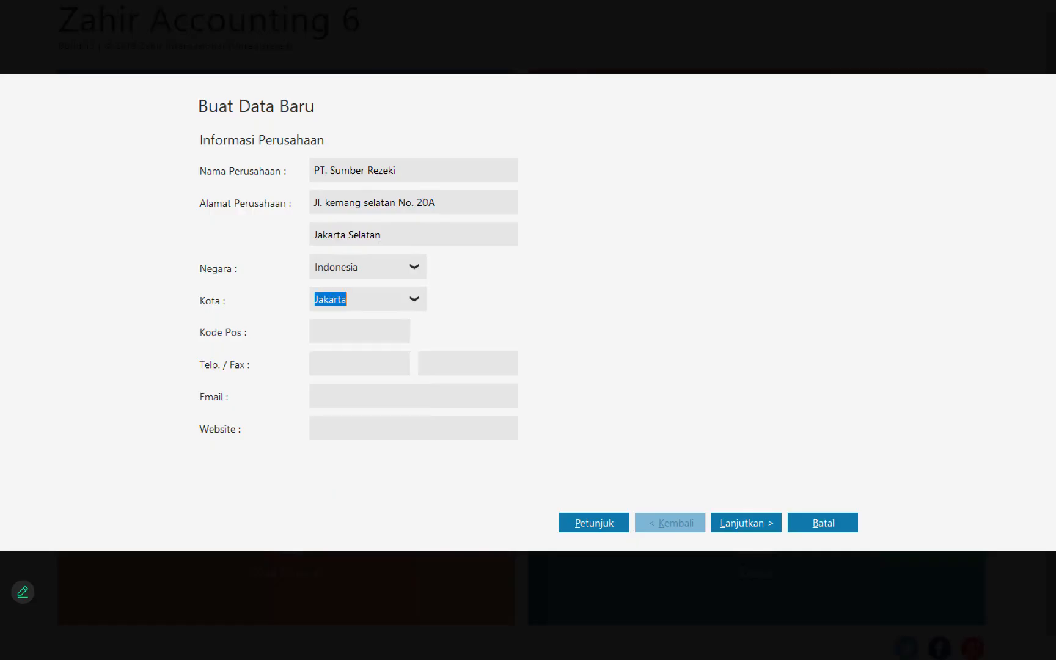
left_click(349, 341)
type("12345")
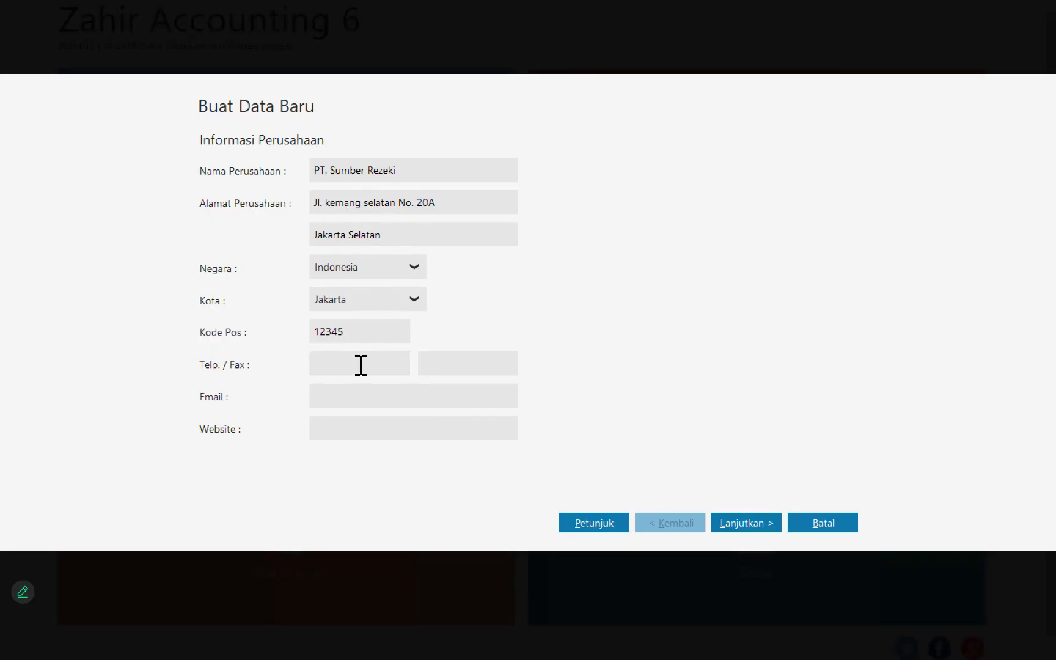
left_click(360, 365)
Step: Capitalise both words of the street name in the first address line and continue to the accounting period page
left_click(338, 211)
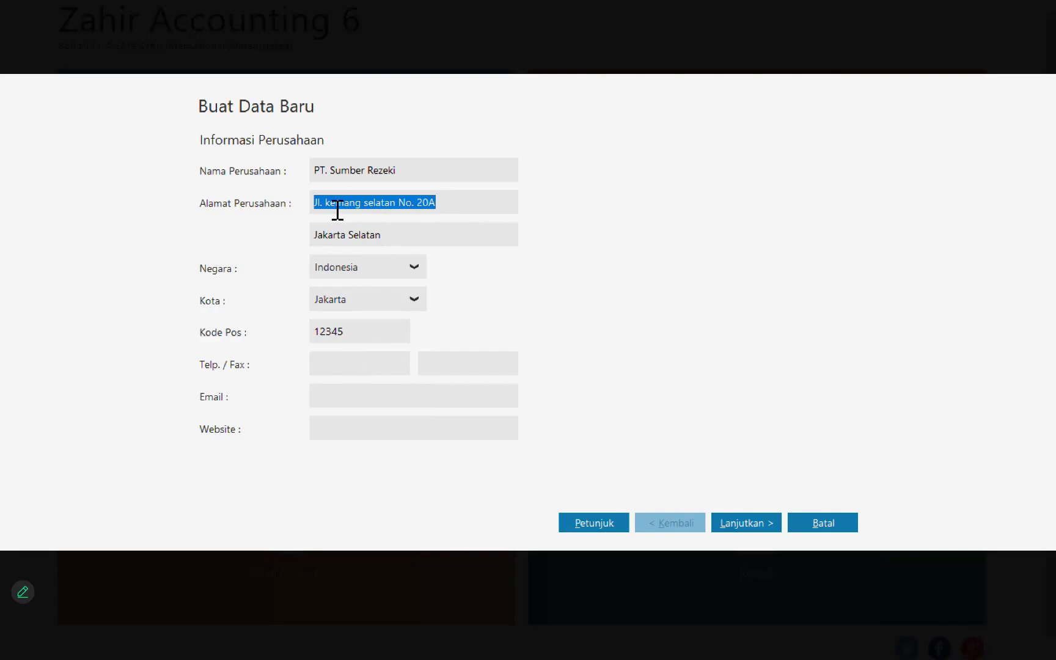
left_click(336, 211)
key("BackSpace")
type("K")
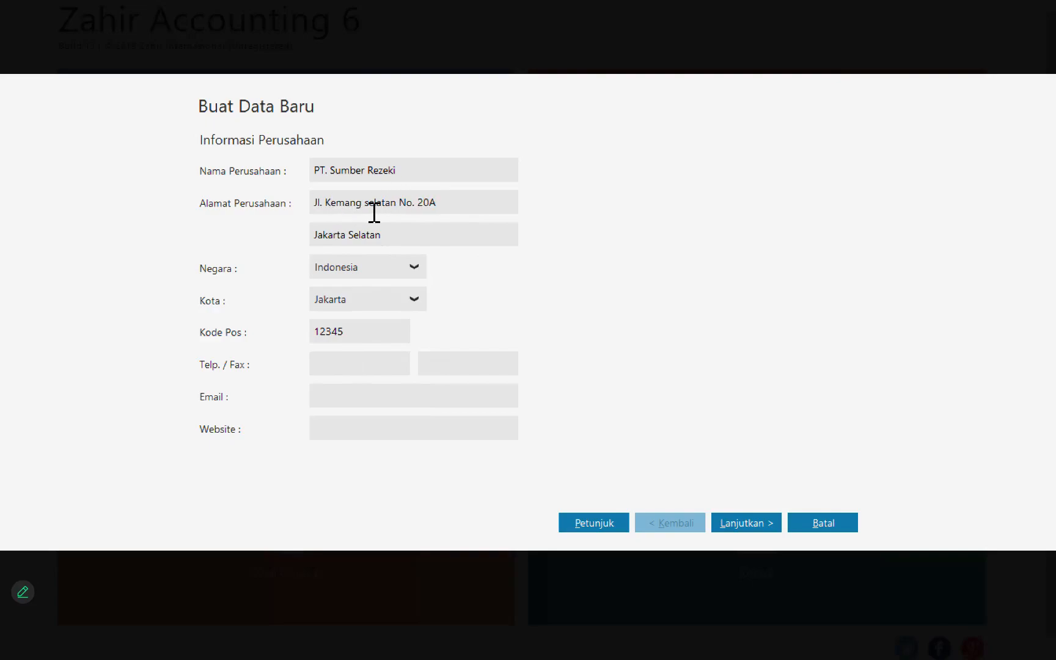
key("BackSpace")
type("S")
left_click(746, 523)
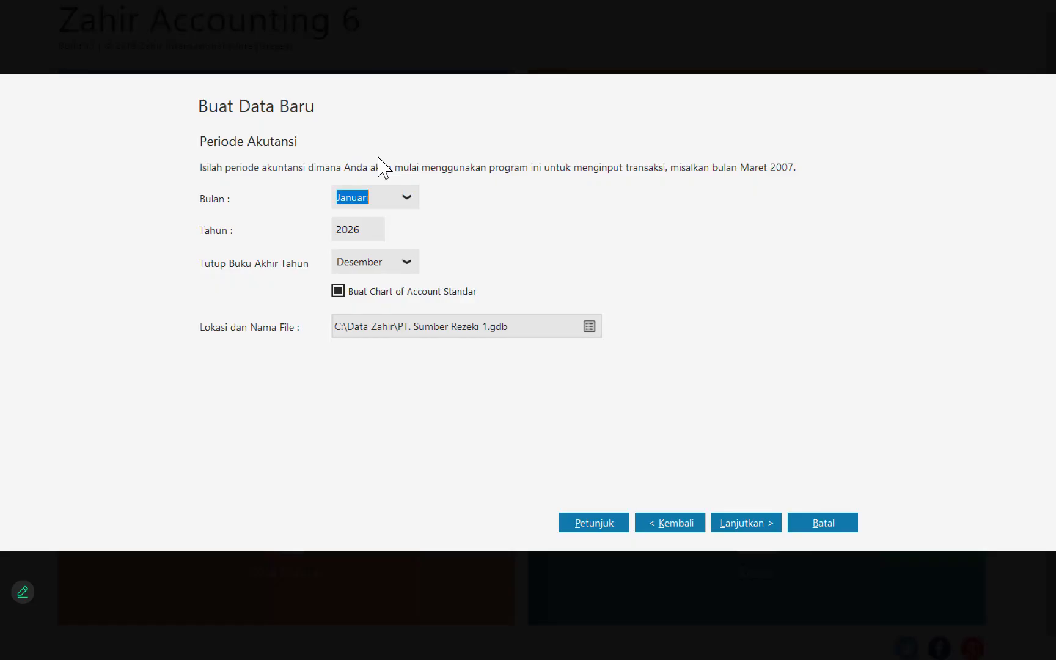
Step: Set the accounting year to 2024, keep the default department and account format, and process the new data file
left_click(373, 235)
type("4")
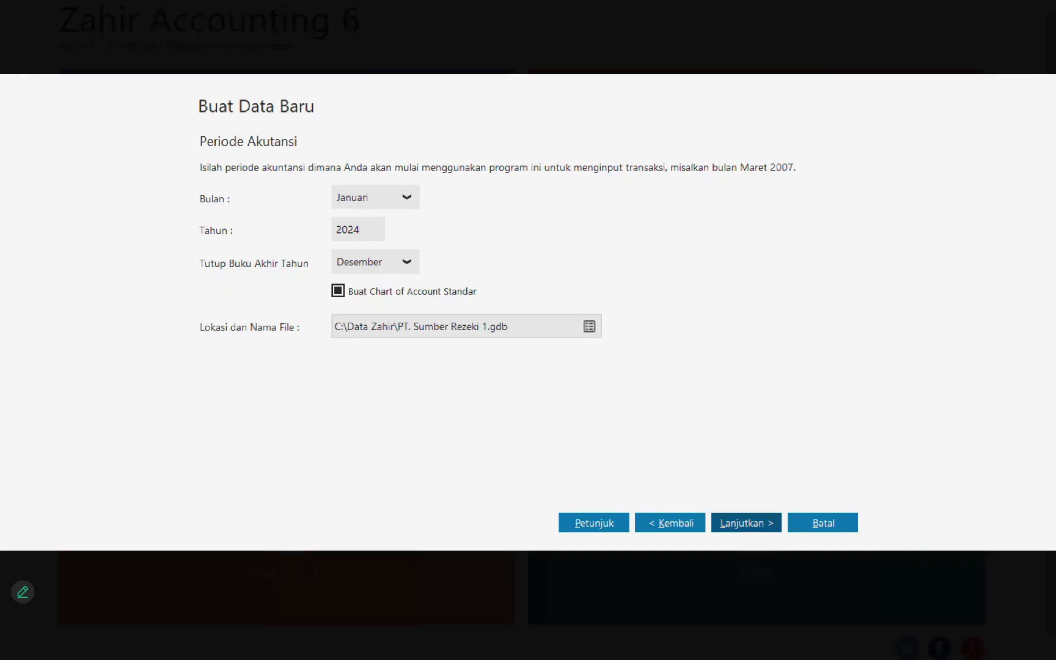
left_click(746, 523)
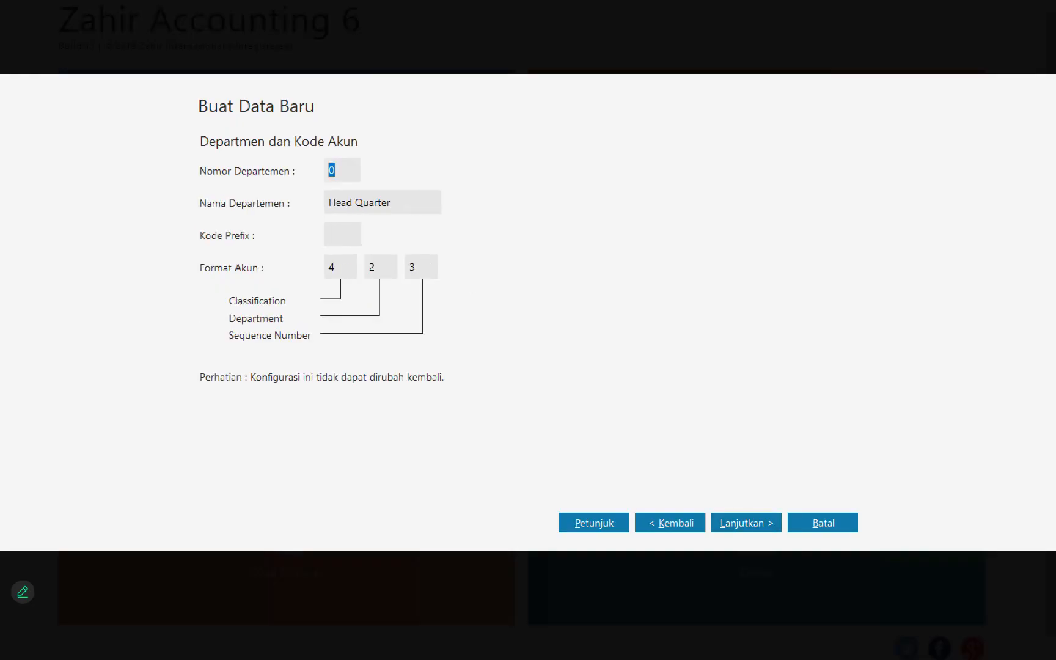
left_click(746, 523)
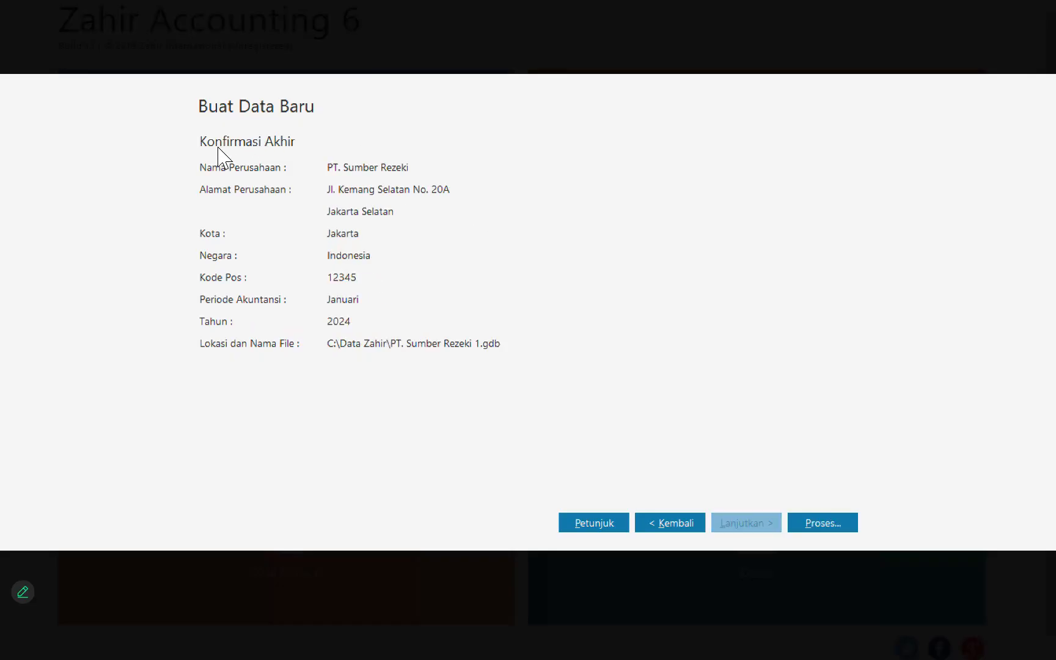
left_click(823, 523)
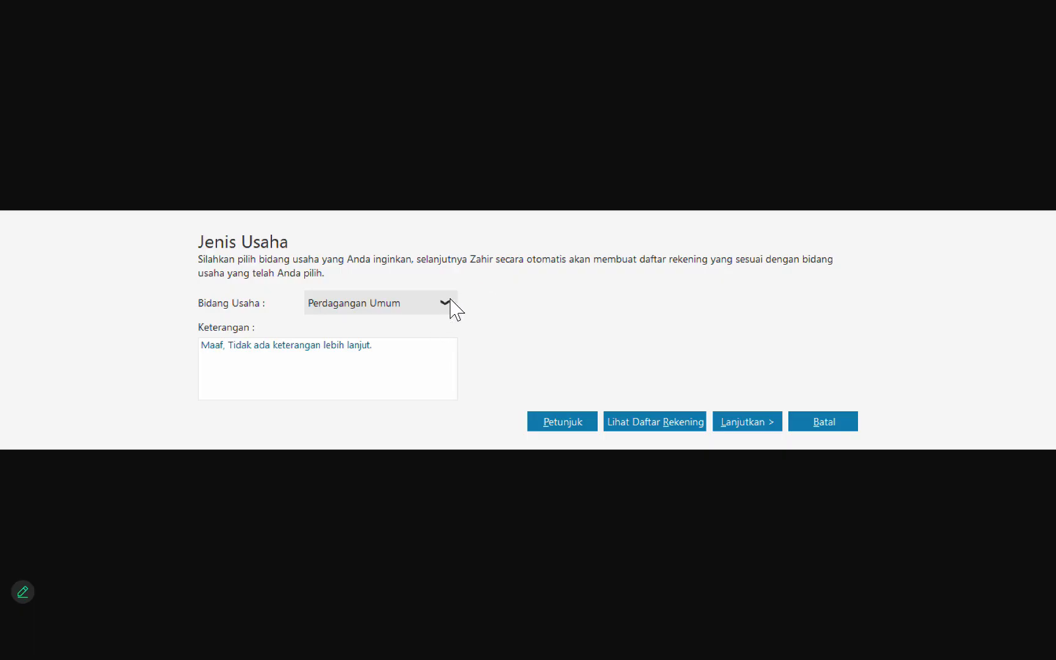
Step: Choose Perdagangan Umum as the line of business and confirm generating its account list
left_click(446, 302)
left_click(395, 332)
left_click(747, 422)
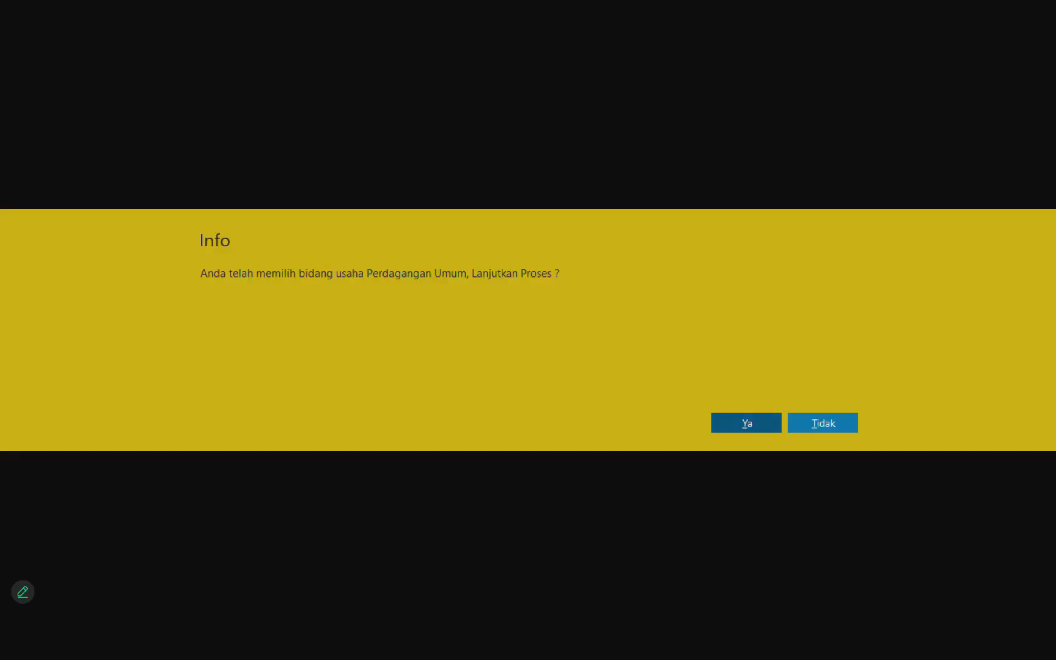
left_click(747, 423)
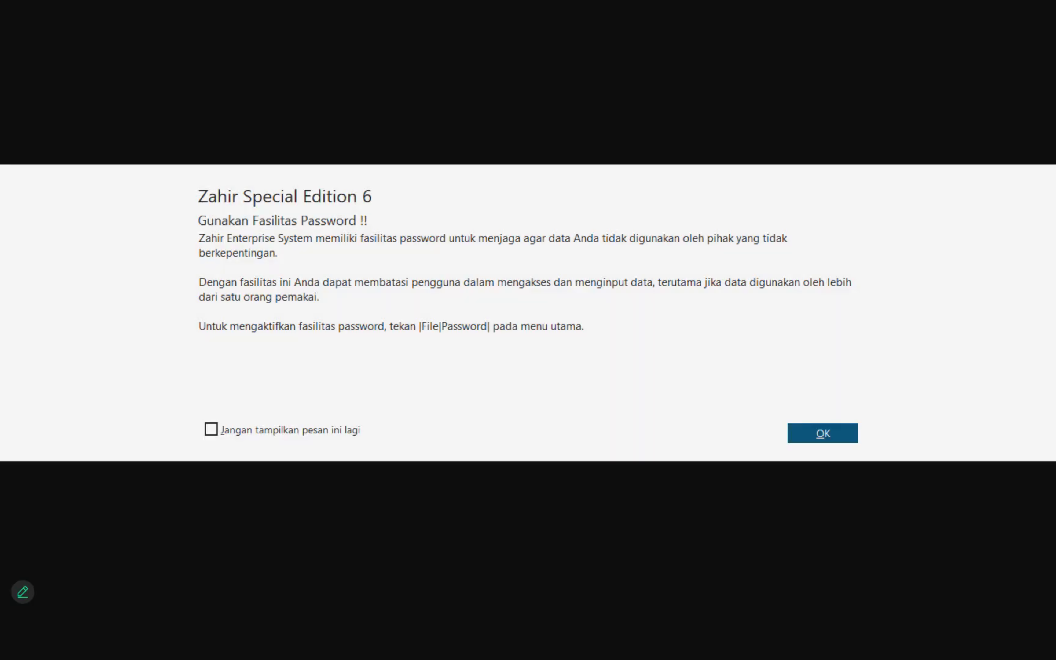
Step: Dismiss the password notice and finish the data setup with IDR as functional currency and USD as foreign currency
key("Return")
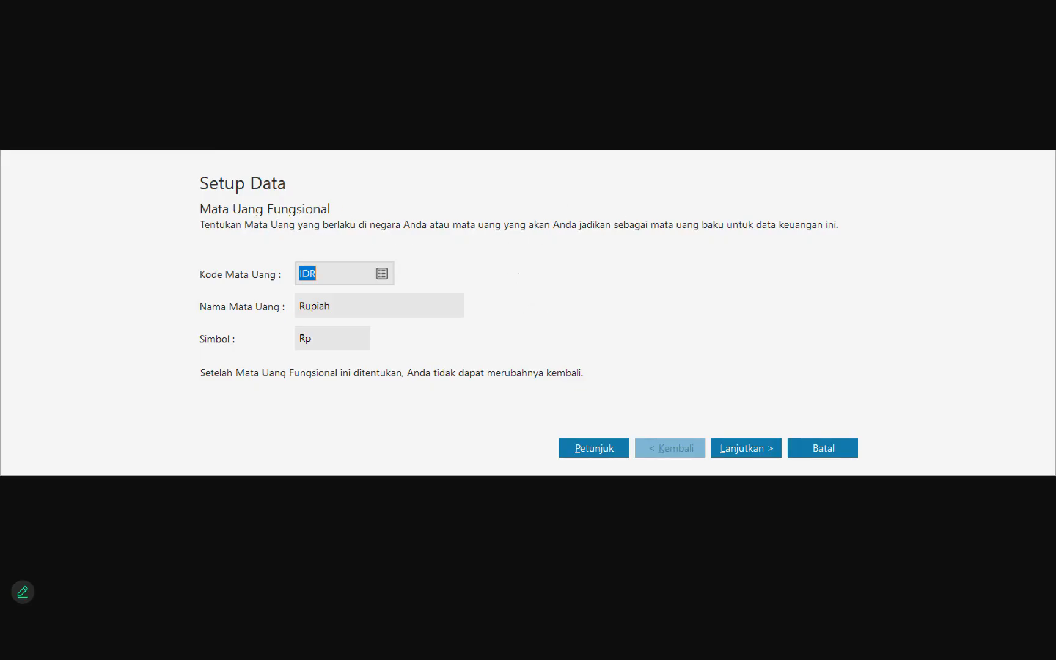
left_click(746, 448)
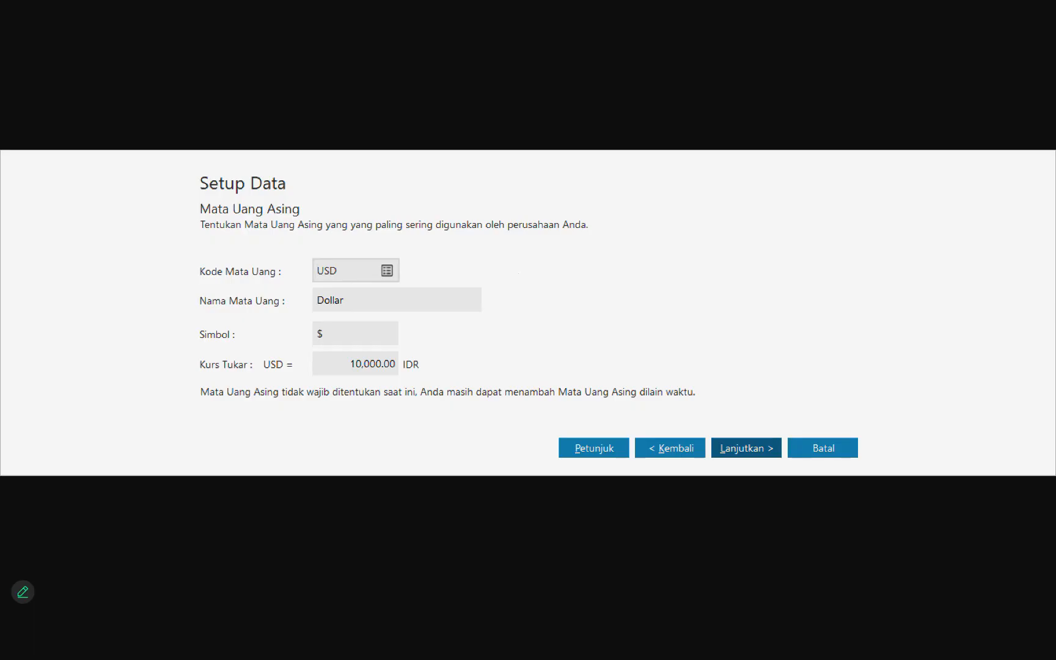
left_click(747, 448)
left_click(823, 448)
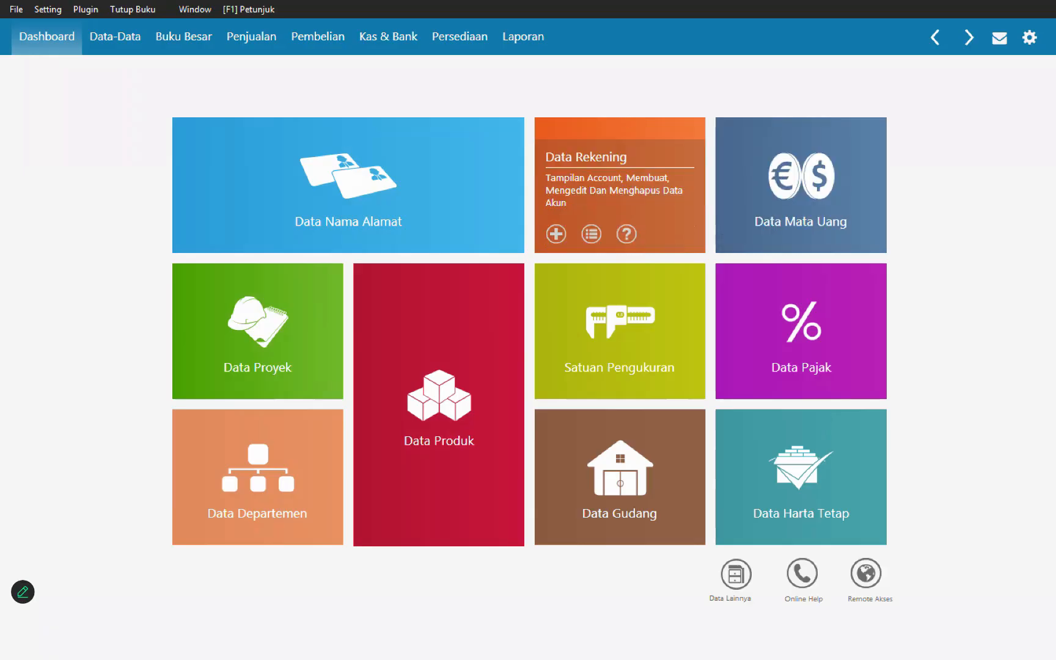
Step: Open the account list in table view and rename the rupiah Piutang Usaha account to Piutang Dagang
left_click(591, 234)
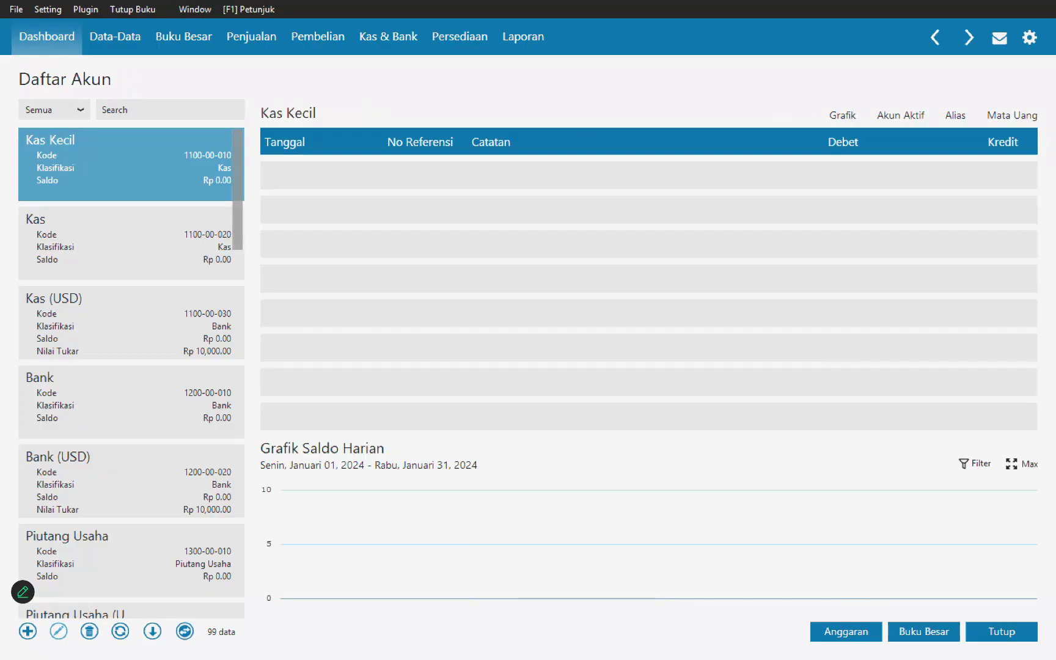
left_click(184, 631)
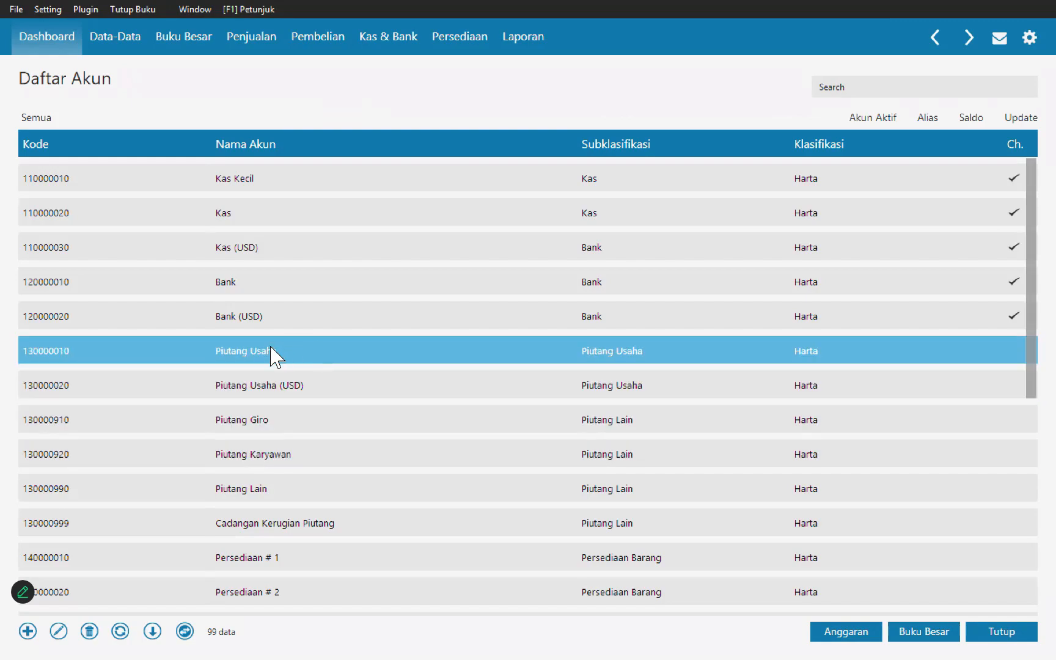
left_click(289, 350)
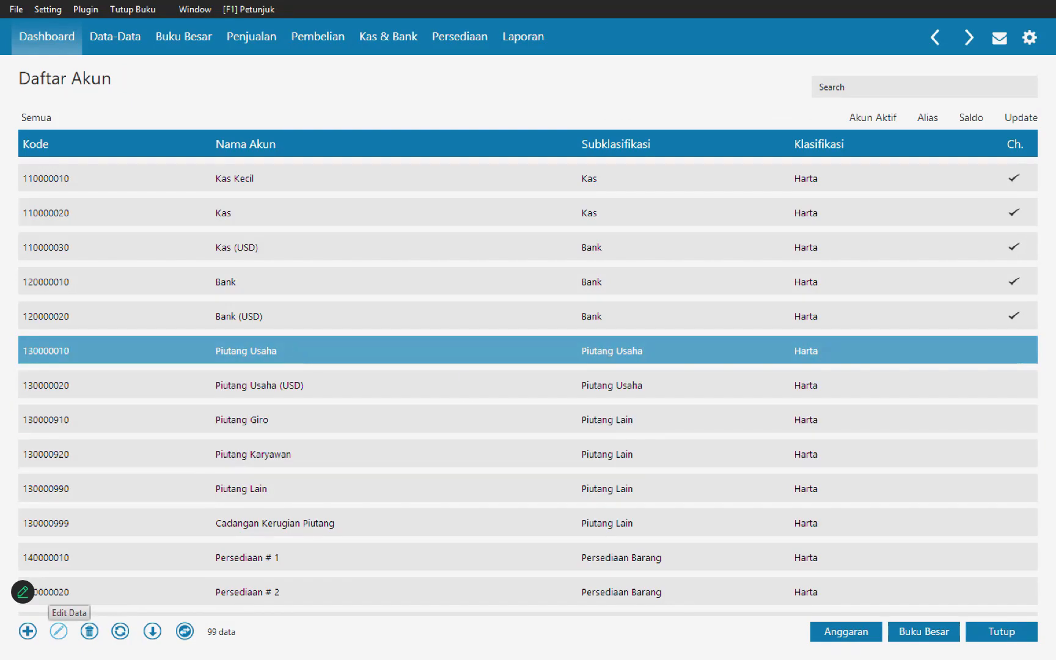
left_click(58, 631)
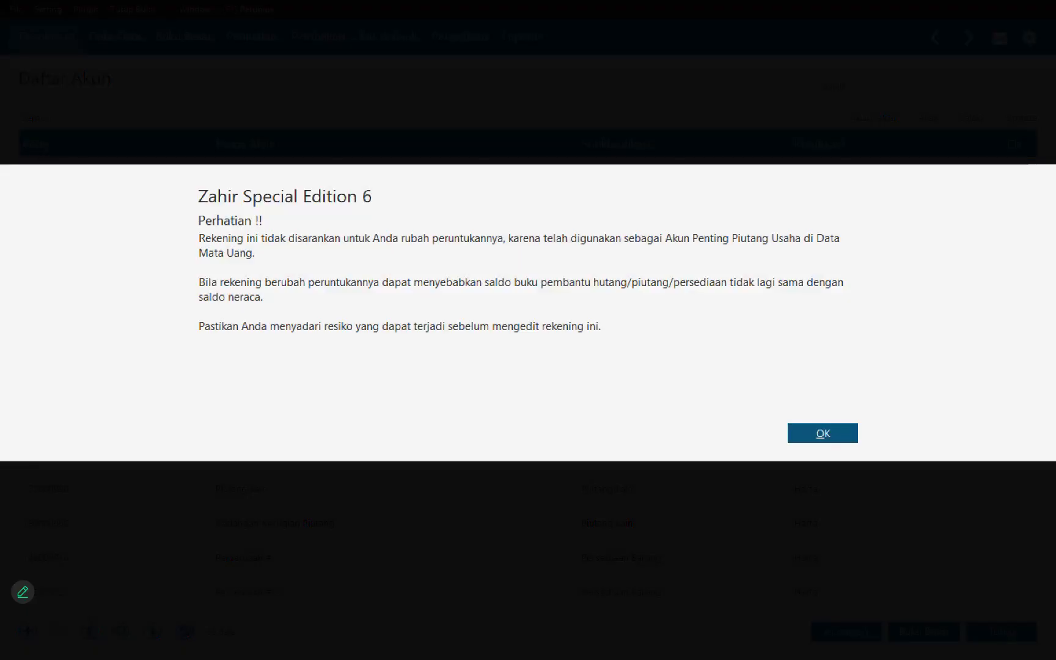
key("Return")
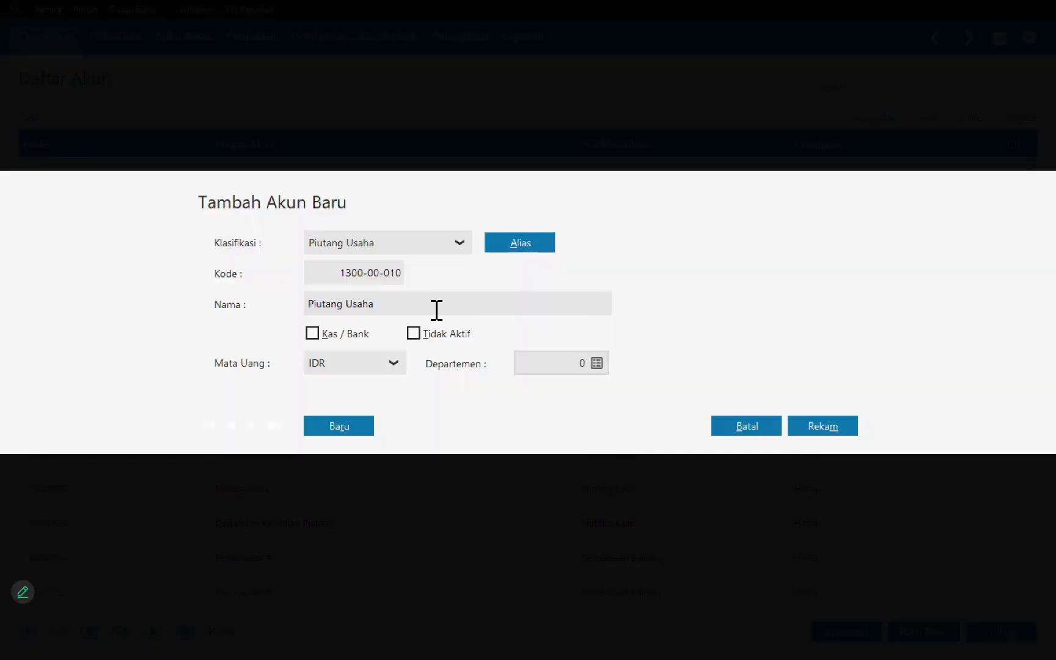
triple_click(431, 310)
type("Piutang Dagang")
key("Return")
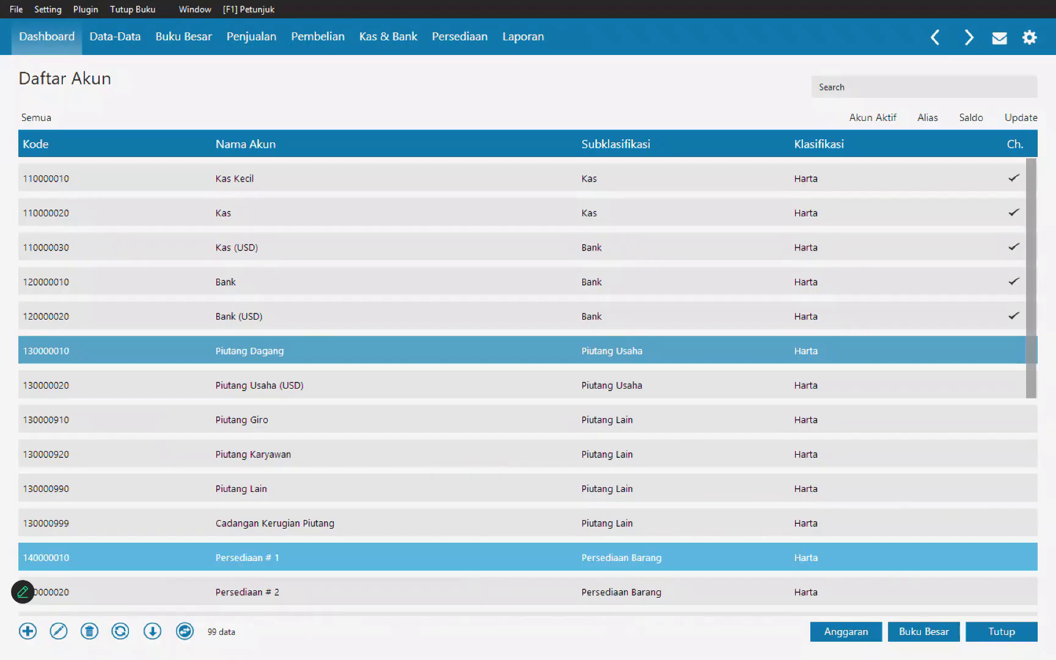
Step: Rename the Persediaan # 1 account to Persediaan Barang Dagang and save it
left_click(232, 558)
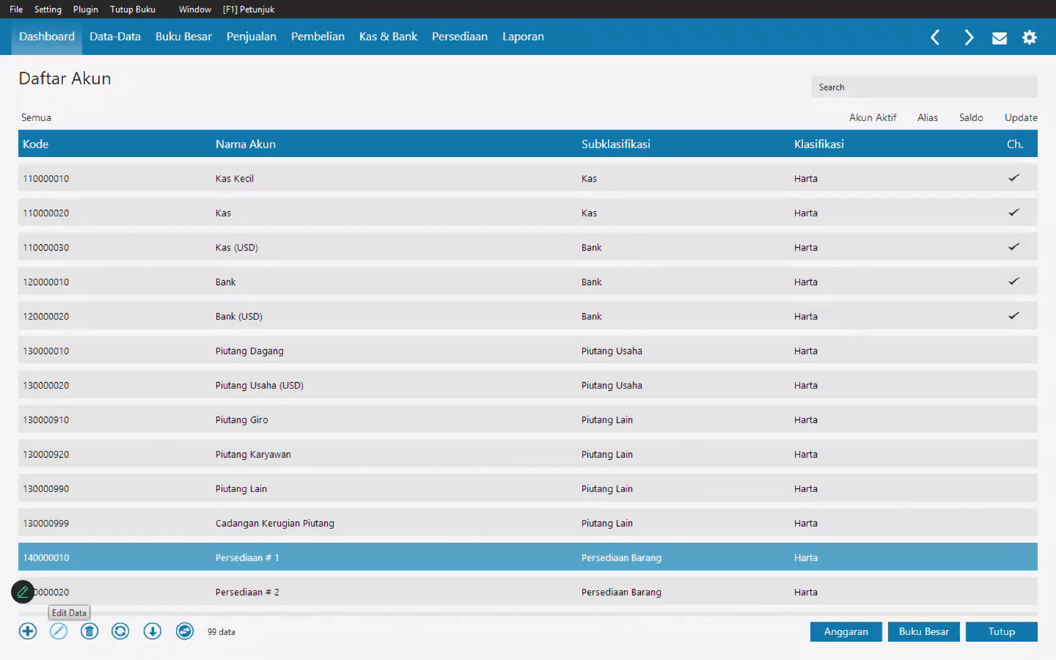
left_click(59, 632)
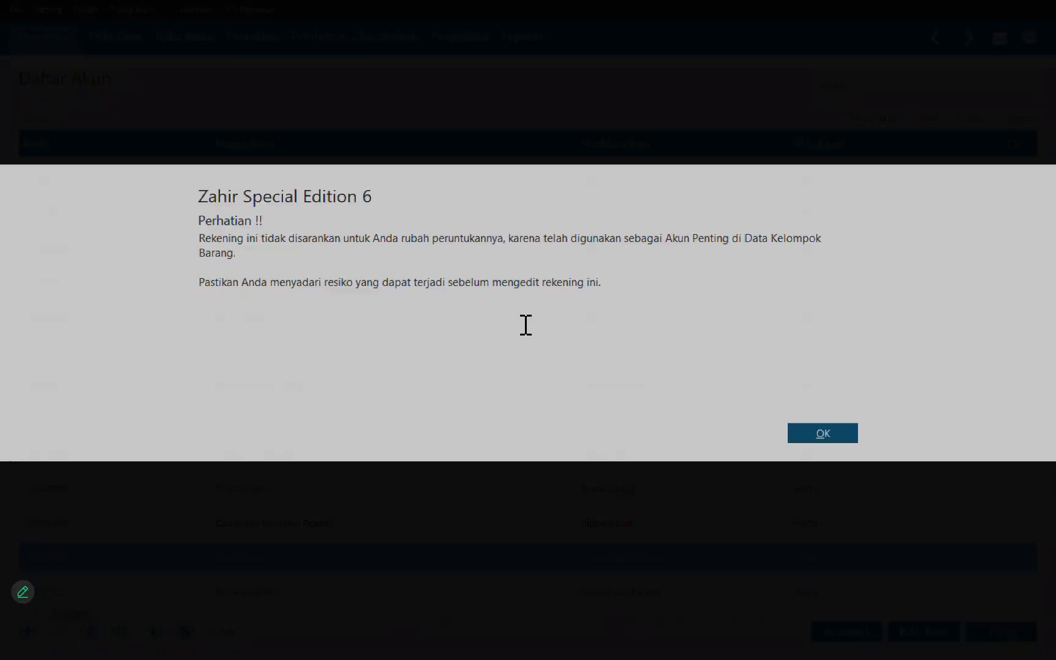
key("Return")
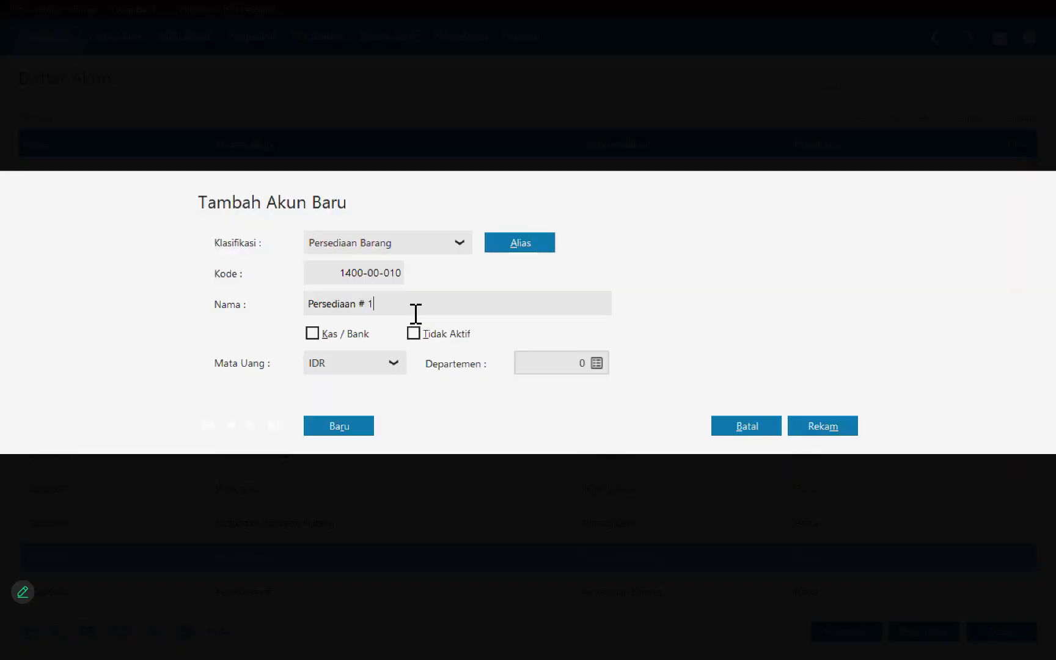
key("BackSpace")
key("BackSpace")
key("BackSpace")
type("Barang Dagang")
left_click(822, 426)
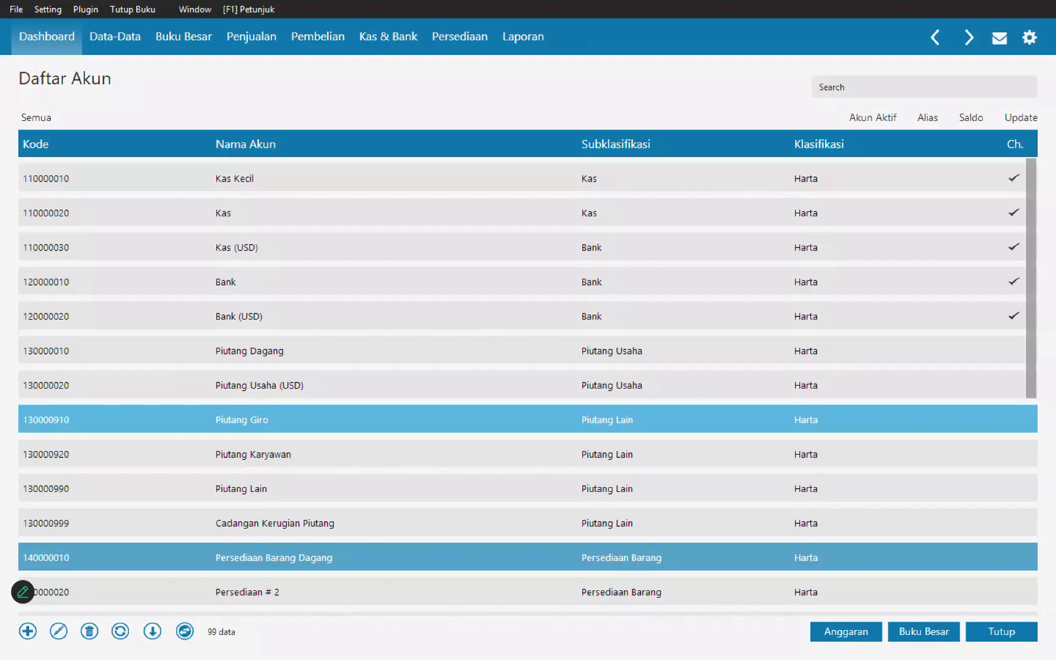
Step: Rename the rupiah Utang Usaha account under Kewajiban to Utang Dagang and save it
scroll(528, 538, "down", 5)
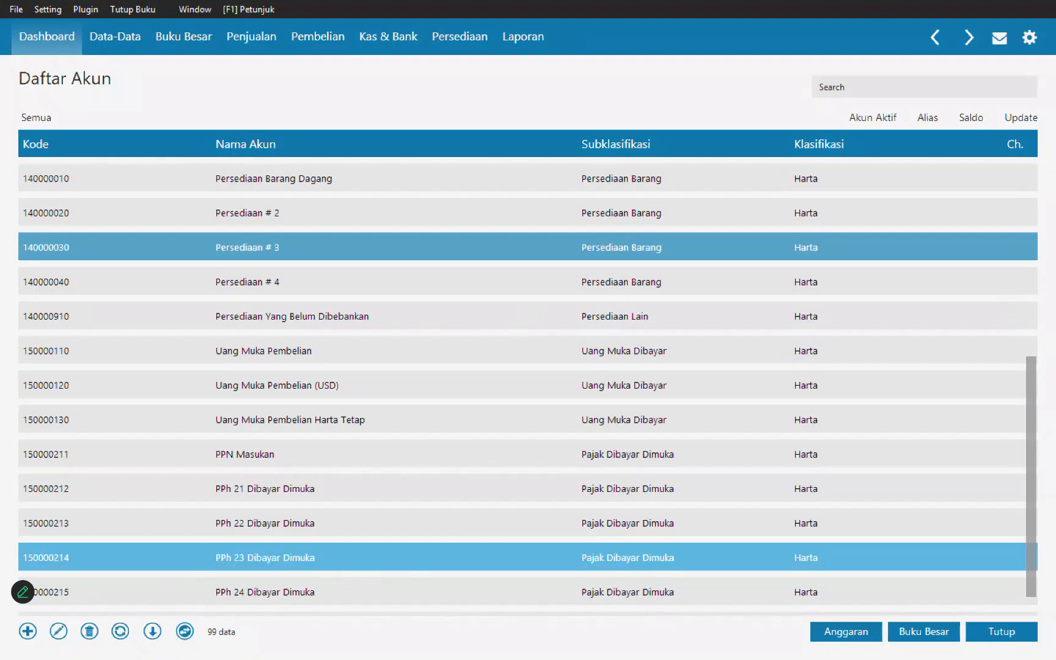
scroll(529, 538, "down", 7)
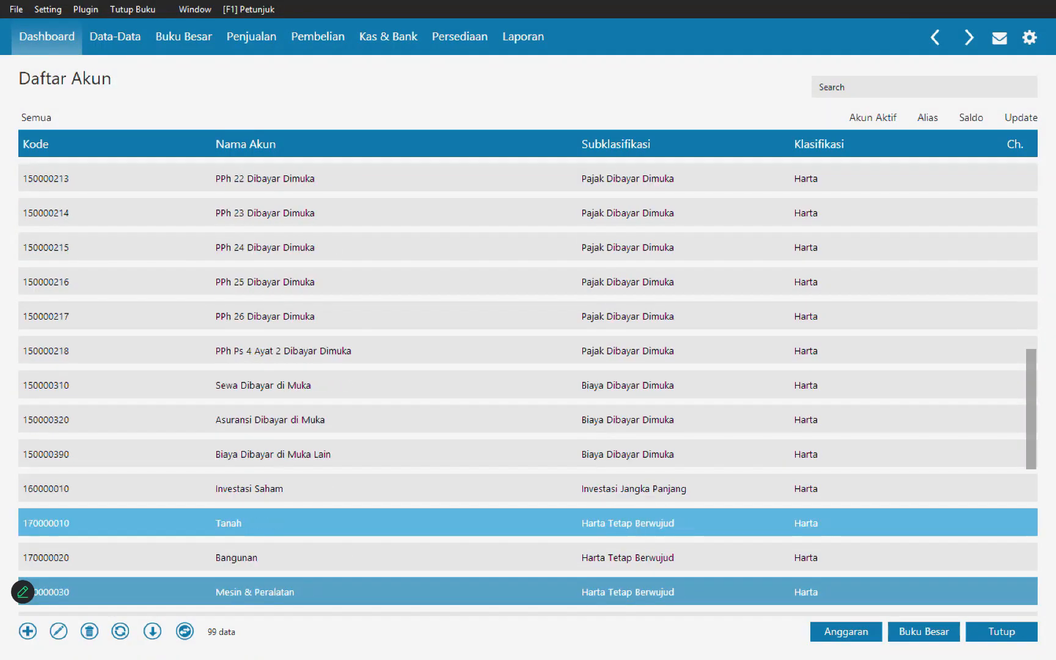
scroll(528, 526, "down", 2)
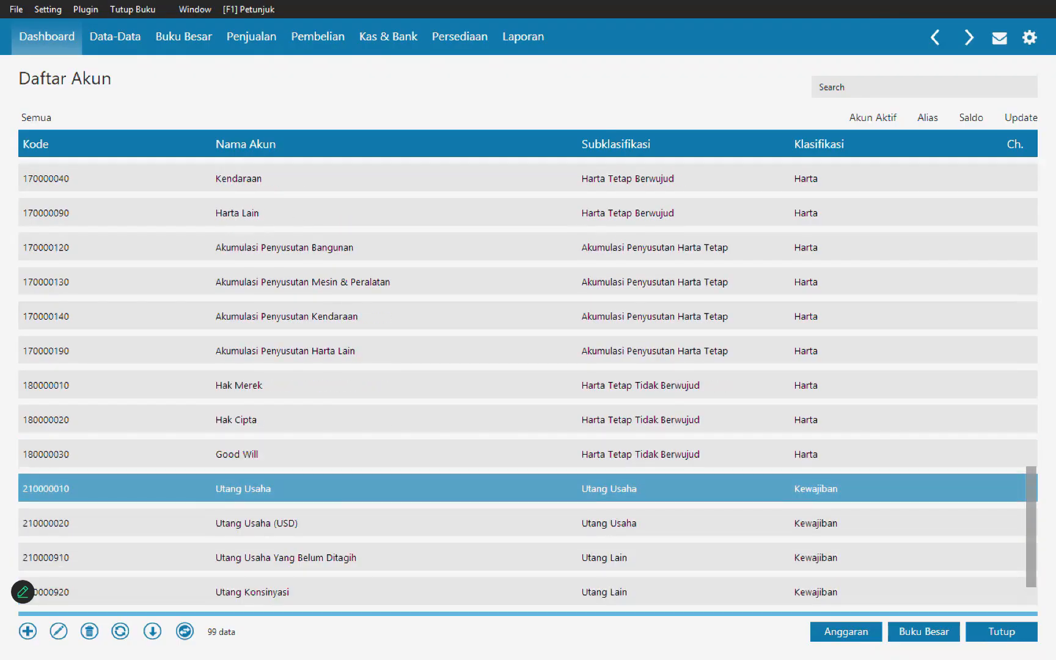
left_click(58, 631)
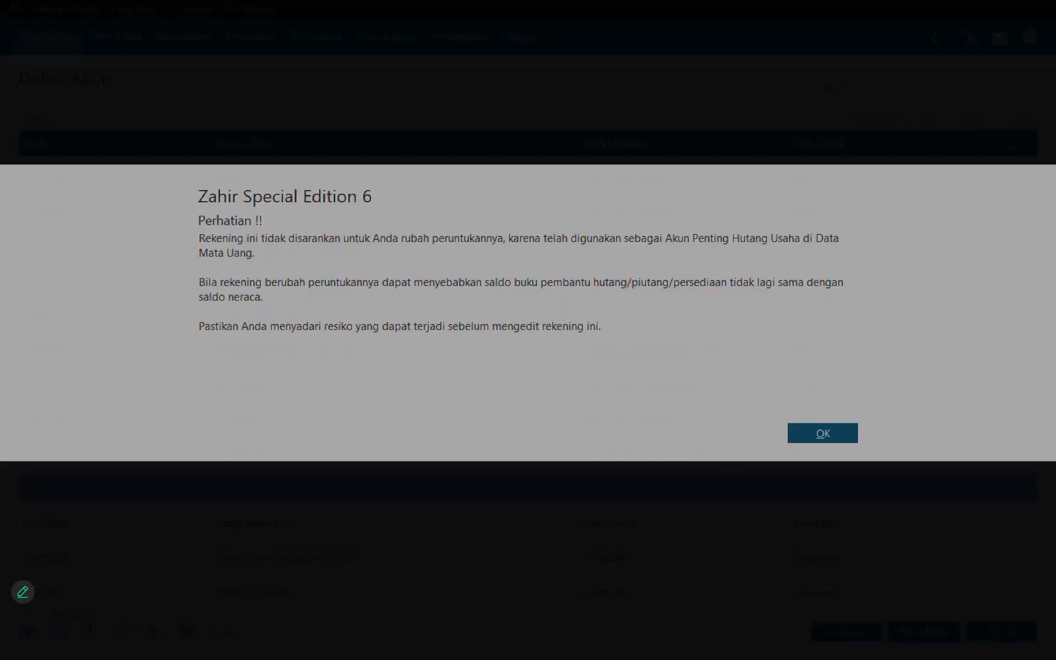
key("Return")
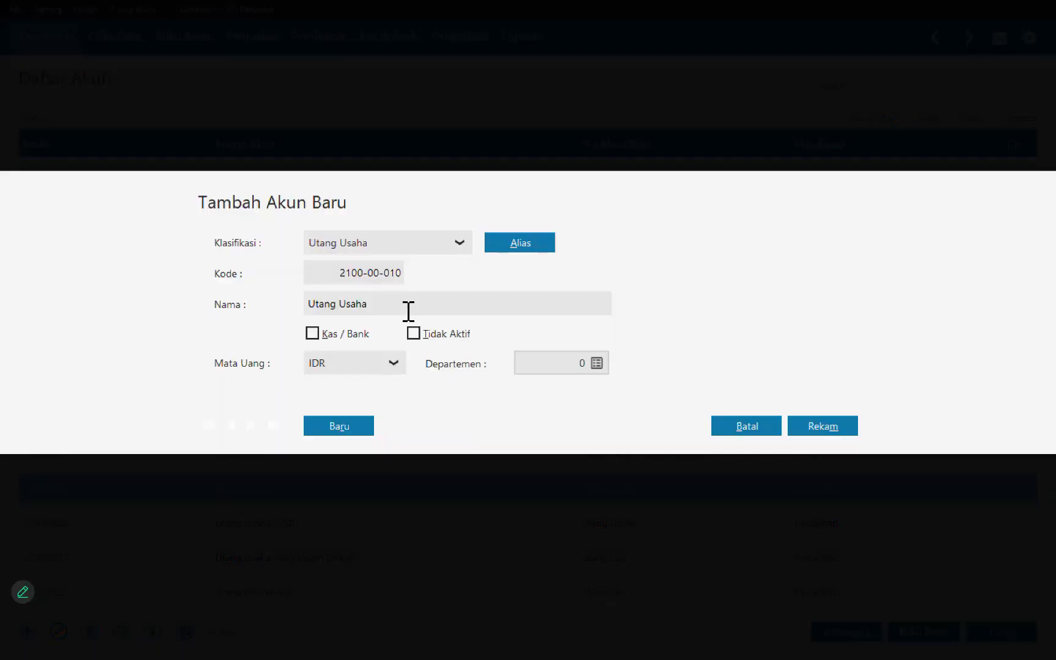
left_click(409, 312)
type("Utang Dagang")
key("alt+m")
Step: Rename the Penjualan # 1 account under Pendapatan to Penjualan Barang Dagang and save it
scroll(528, 388, "down", 3)
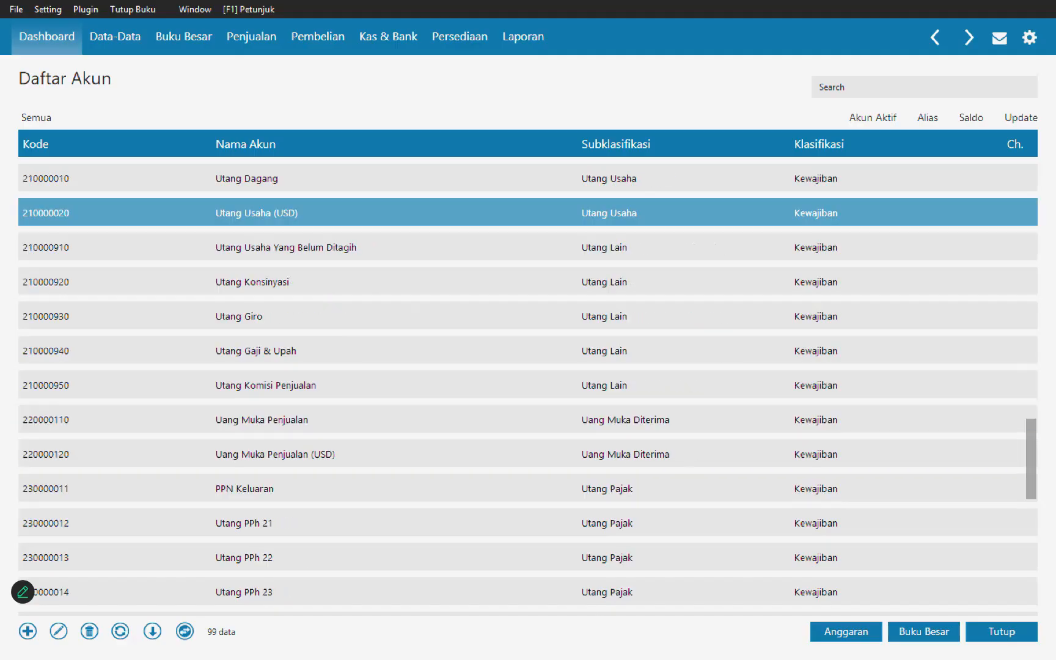
scroll(601, 269, "down", 6)
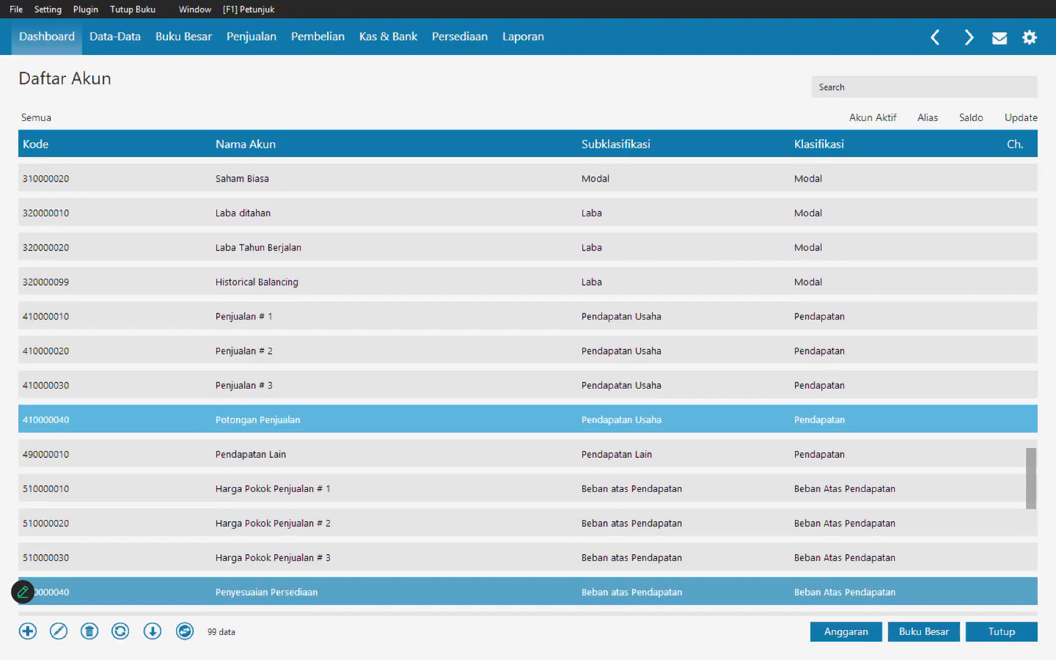
left_click(598, 318)
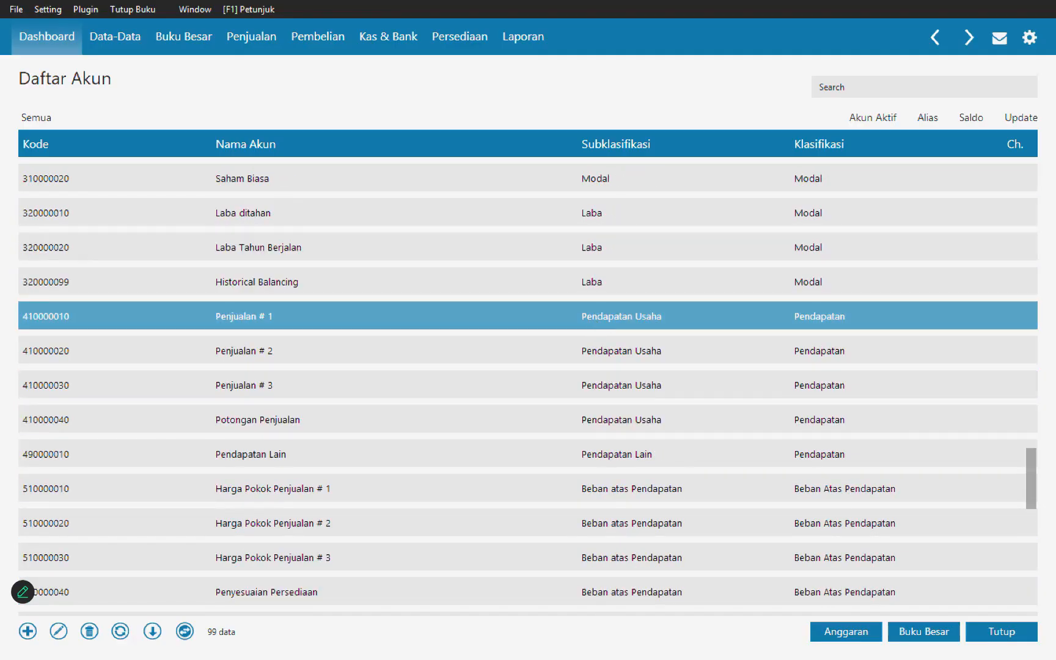
left_click(59, 631)
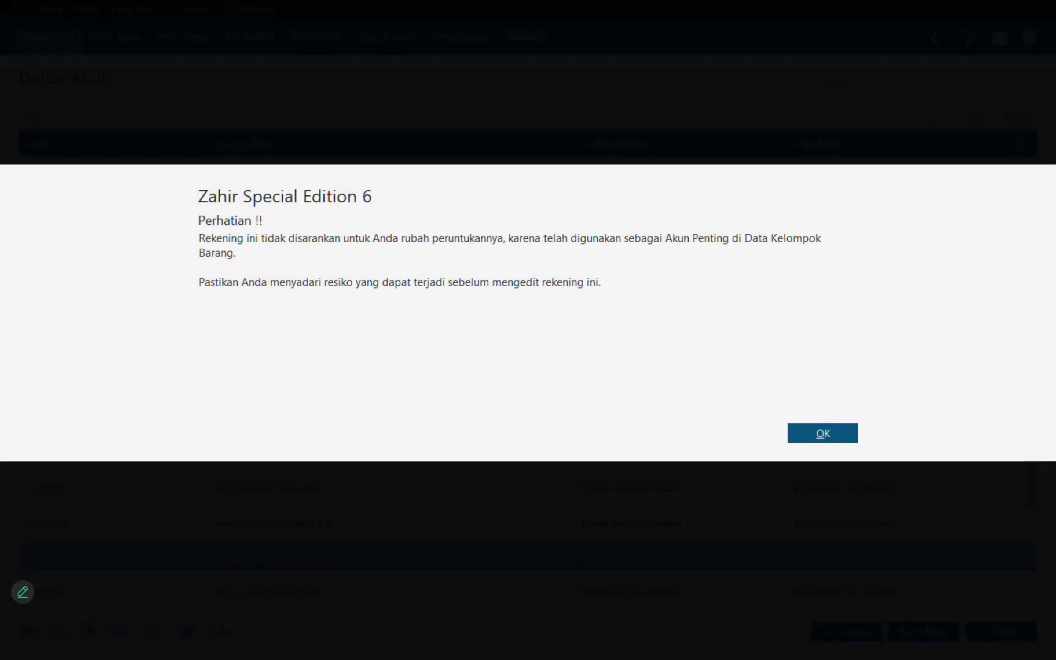
key("Return")
triple_click(396, 308)
key("End")
key("BackSpace")
key("BackSpace")
key("BackSpace")
type("Ba")
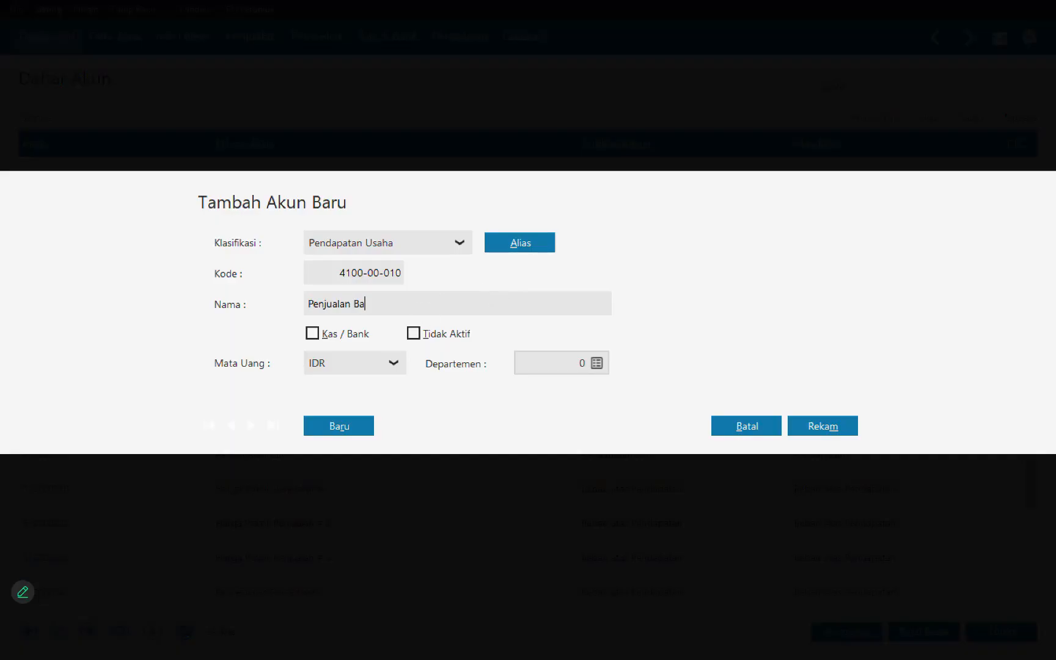
type("rang Dagang")
left_click(822, 426)
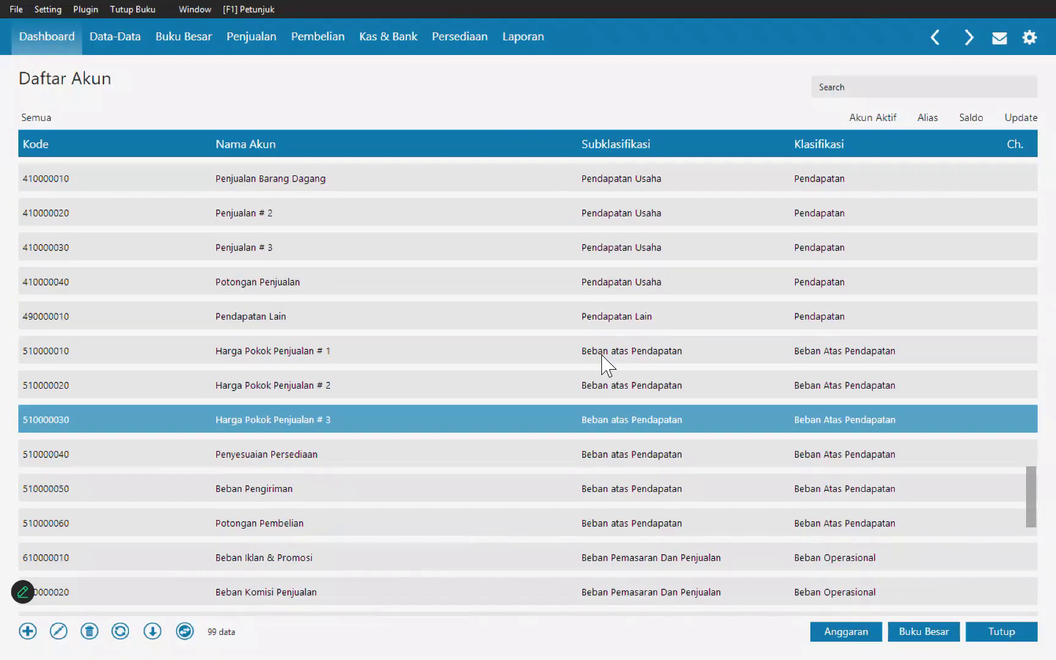
Step: Rename the Harga Pokok Penjualan # 1 account to Harga Pokok Penjualan Barang Dagang, save it and close the account list
left_click(604, 361)
left_click(58, 632)
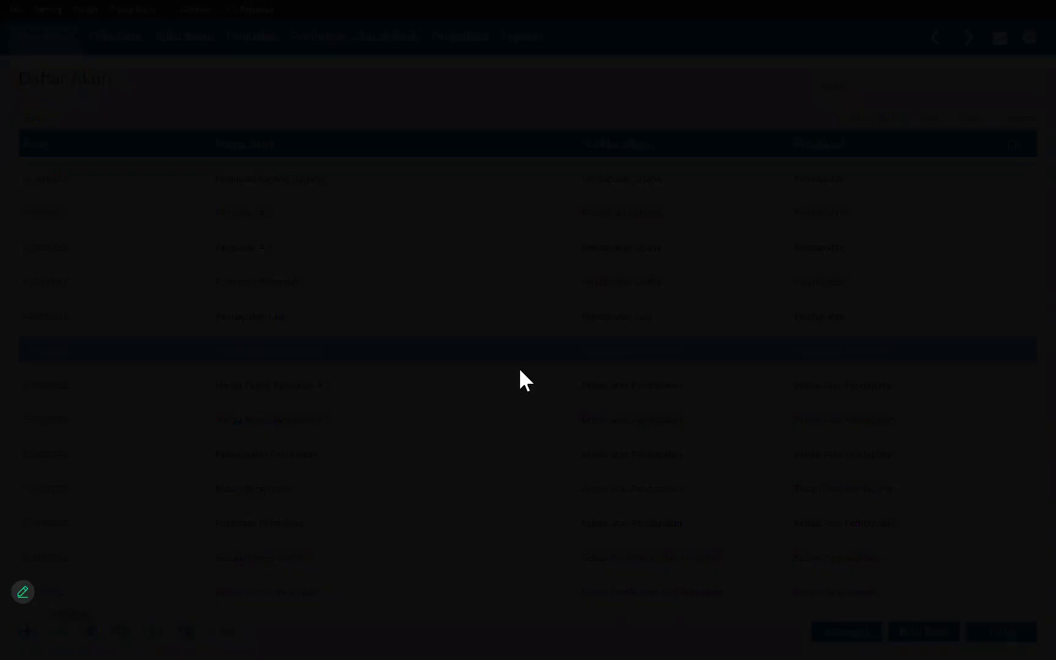
key("Return")
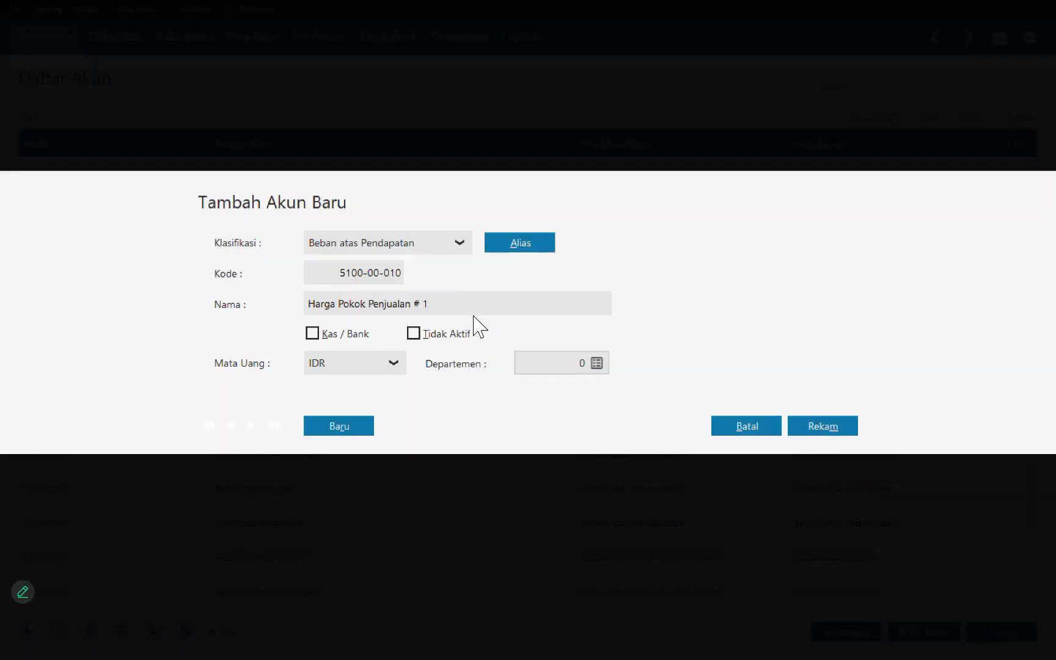
left_click(464, 307)
key("BackSpace")
key("BackSpace")
key("BackSpace")
type("Barang Dagang")
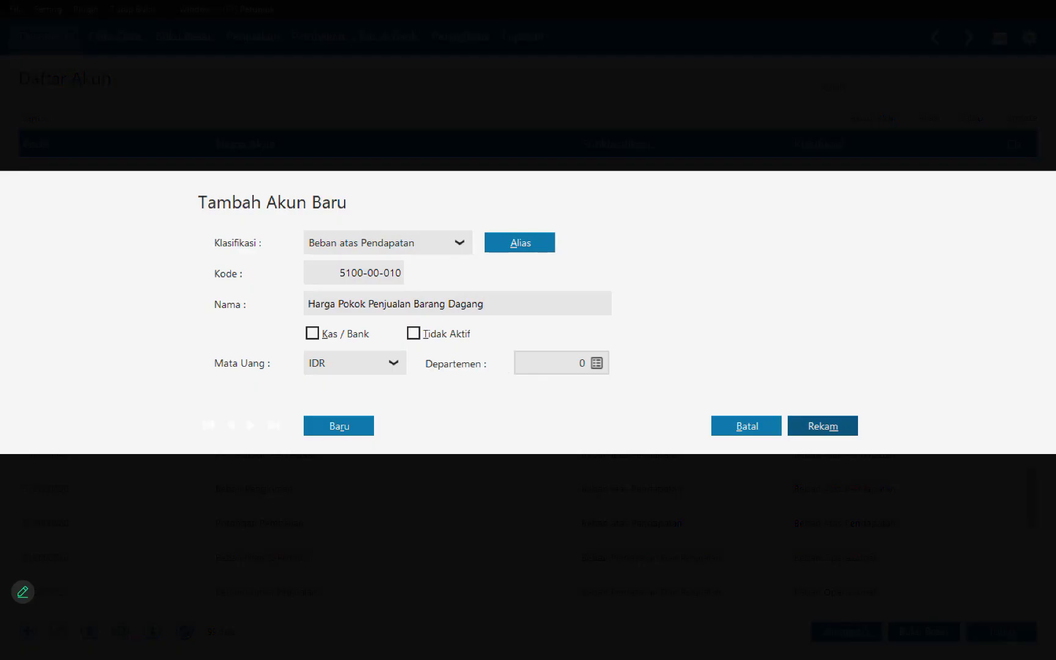
left_click(823, 426)
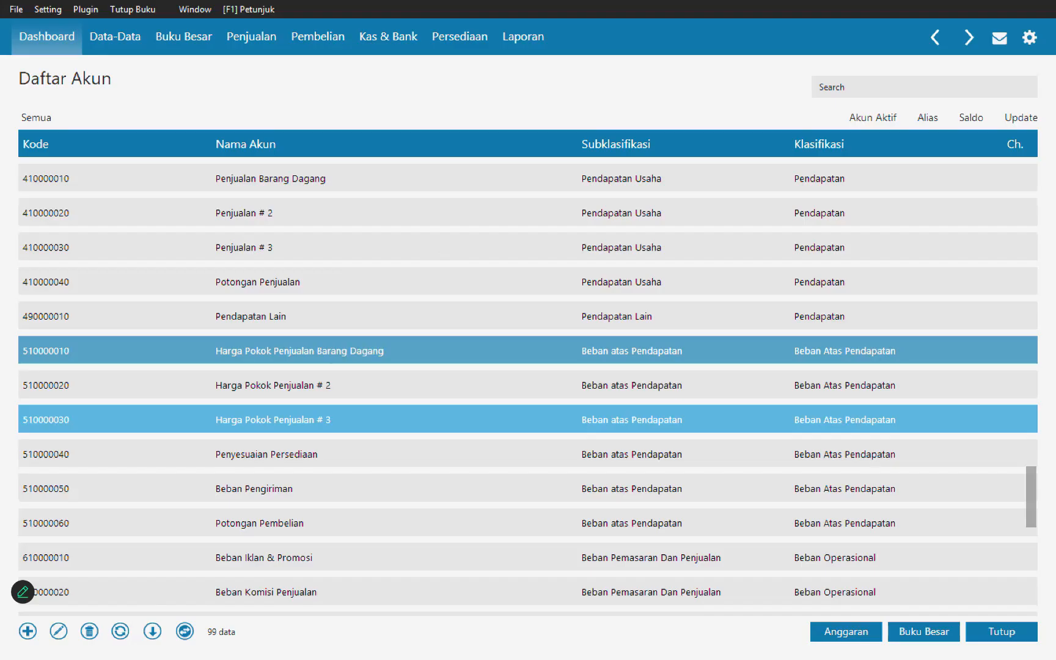
left_click(1002, 632)
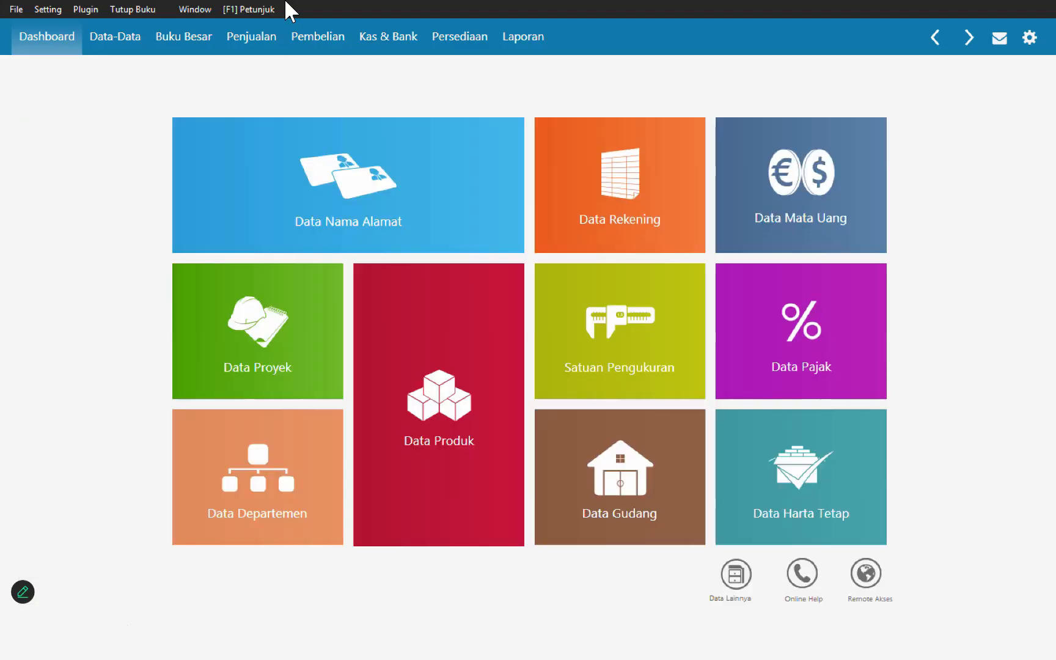
Step: Open the account opening balance entry and set the Kas balance to 3,500,000
left_click(54, 9)
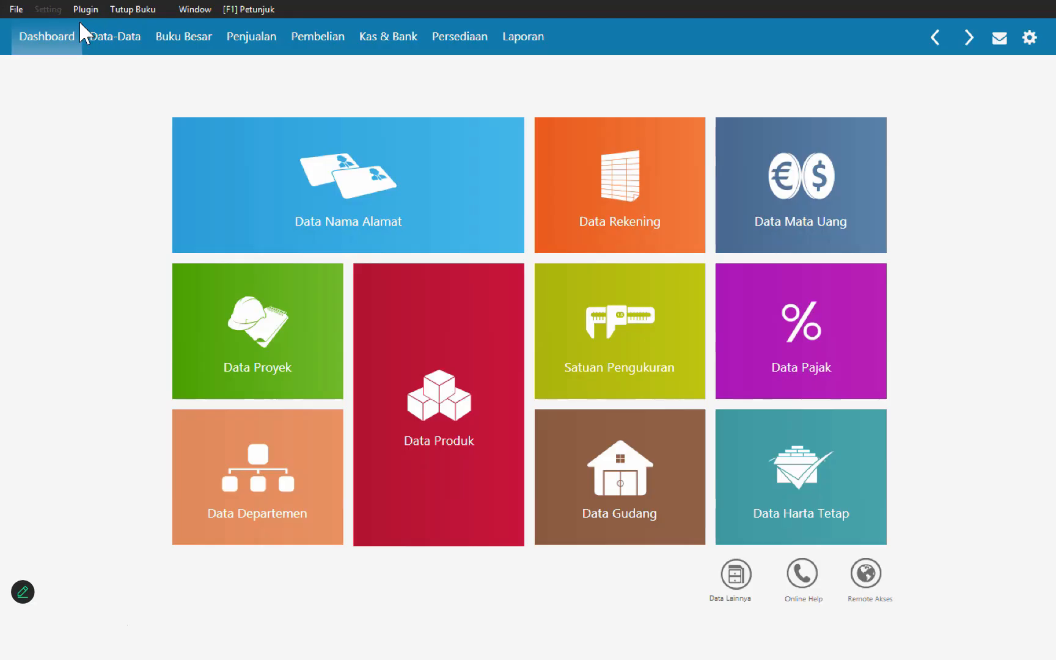
left_click(212, 69)
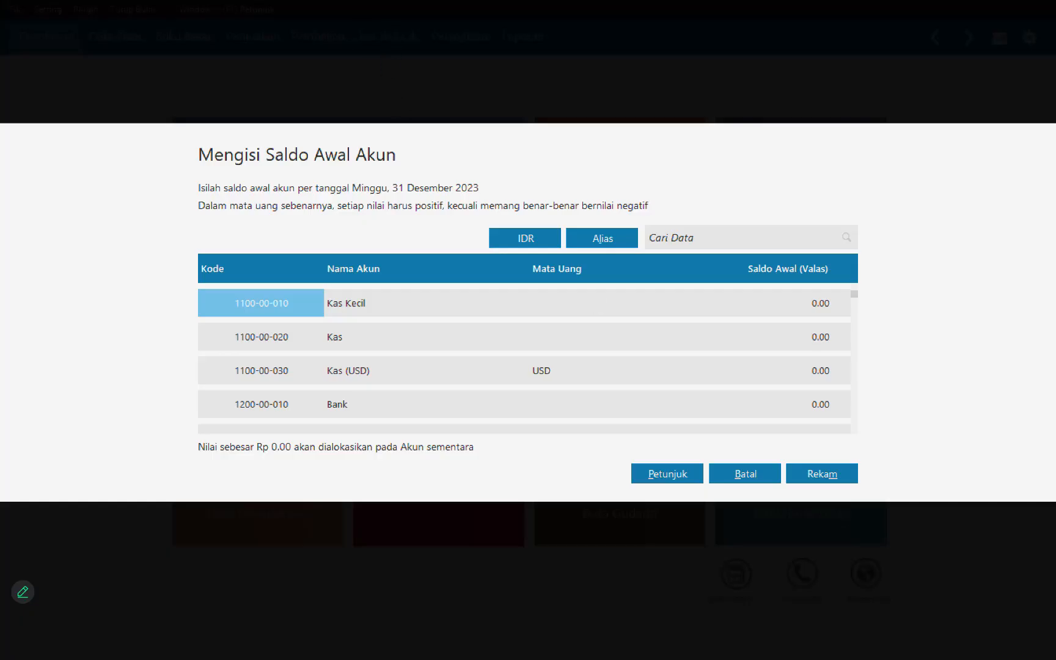
left_click(729, 336)
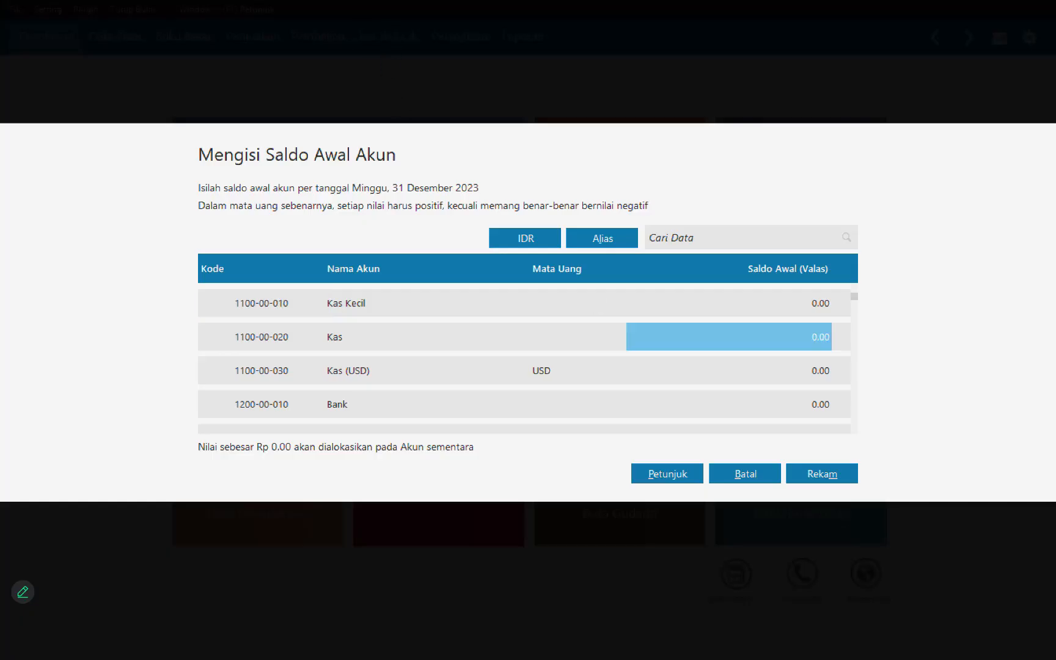
type("3,500,0")
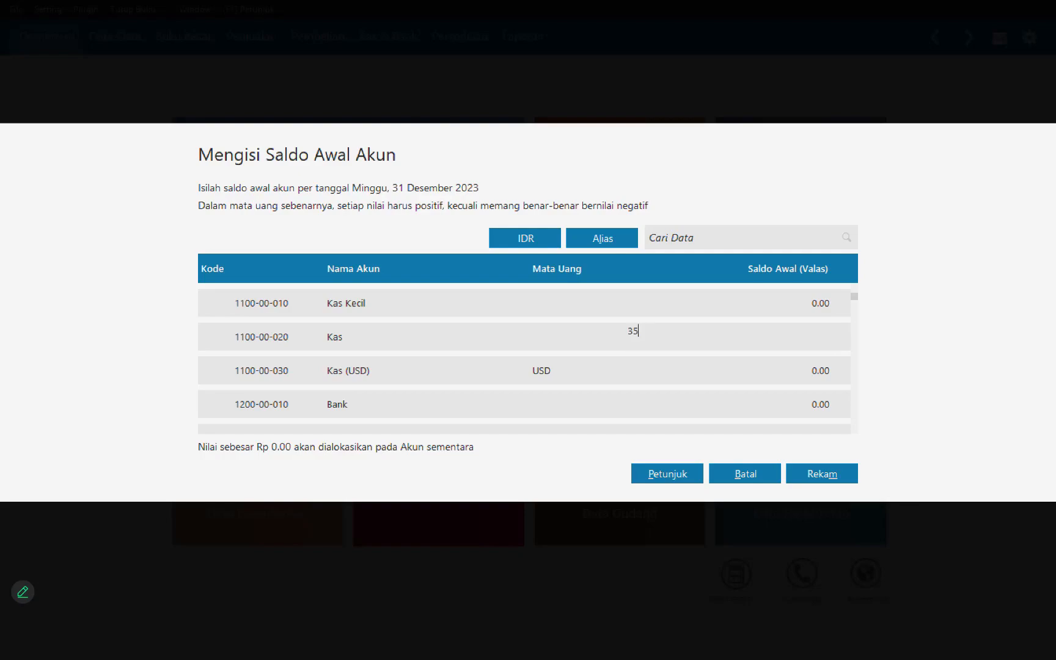
type("00000")
key("Return")
Step: Set the opening balances of the rupiah Bank account to 25,500,000 and Piutang Dagang to 4,550,000
type("25")
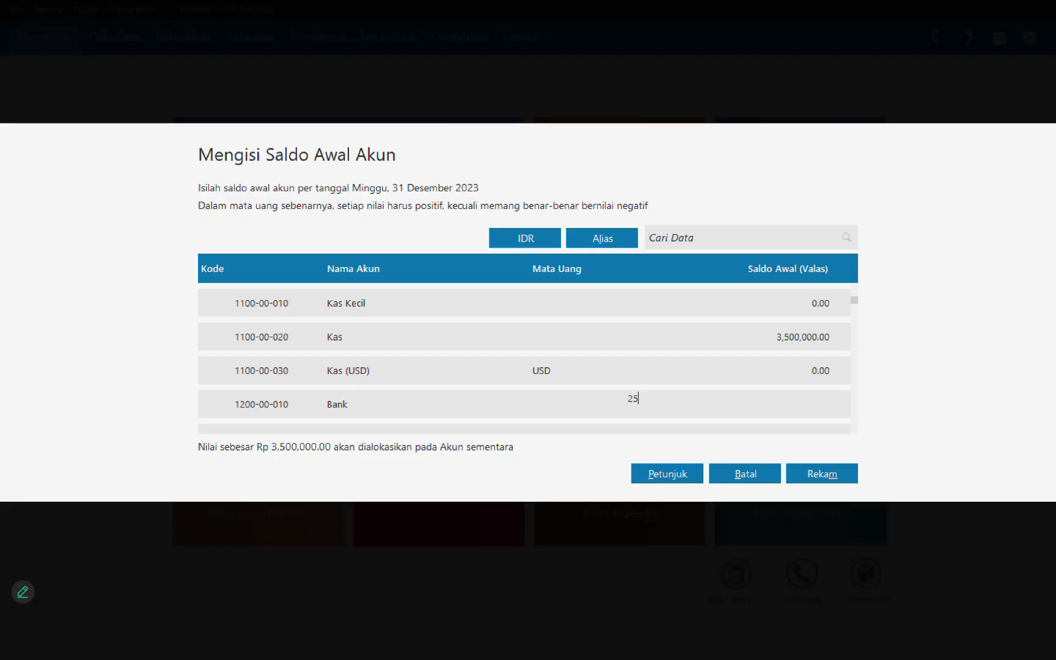
type(",500,000")
key("Return")
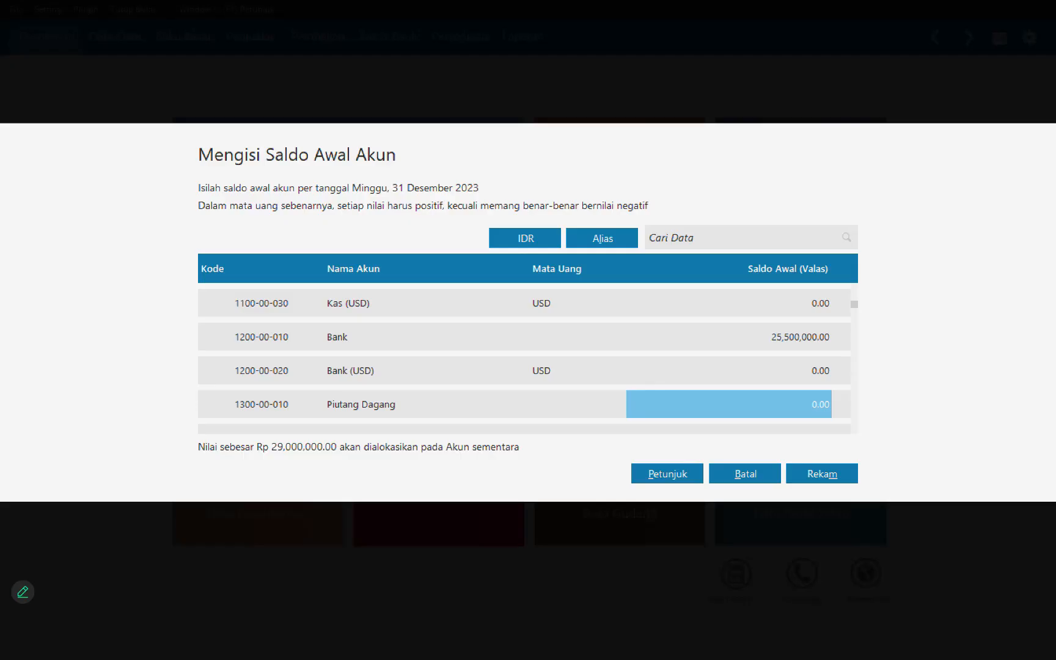
type("4550000")
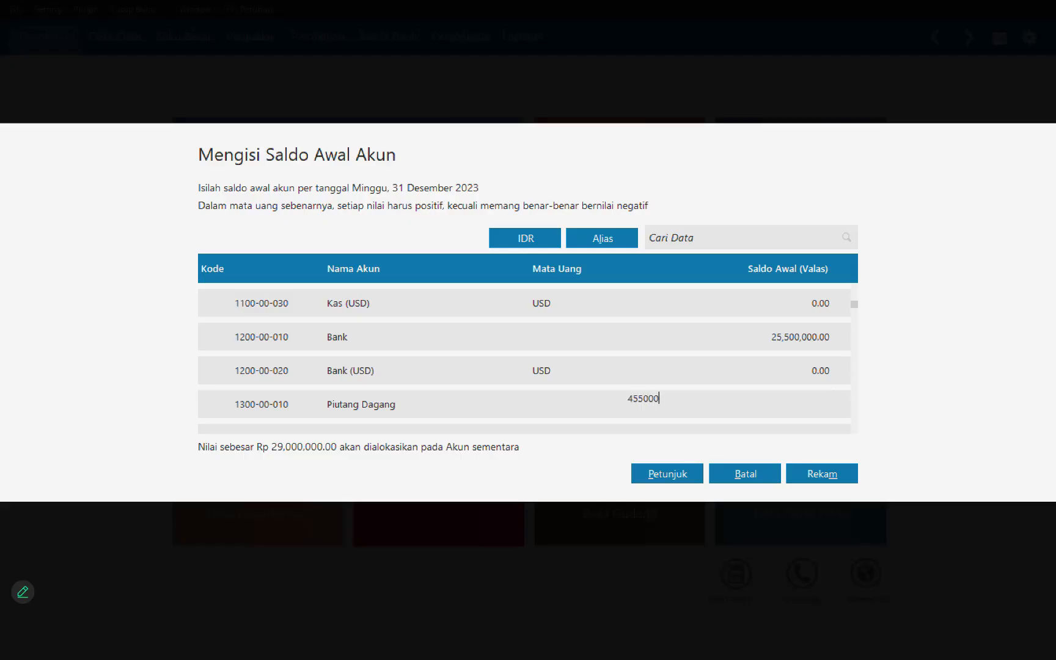
key("Return")
Step: Set the opening balance of Persediaan Barang Dagang to 47,375,000
key("Down")
key("Down")
key("Down")
key("Down")
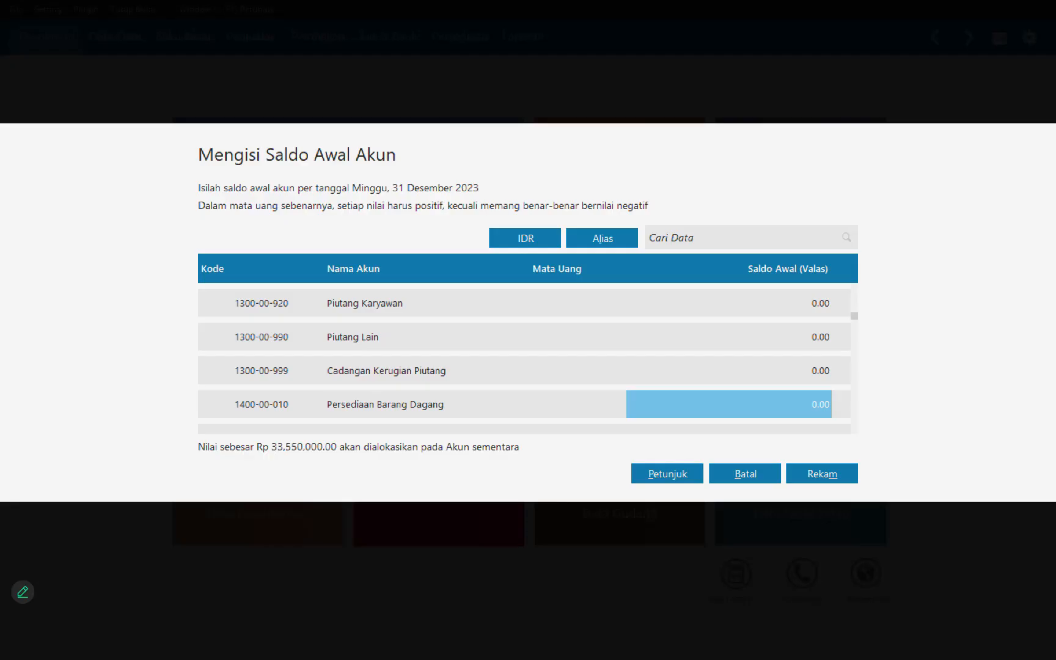
type("47375000")
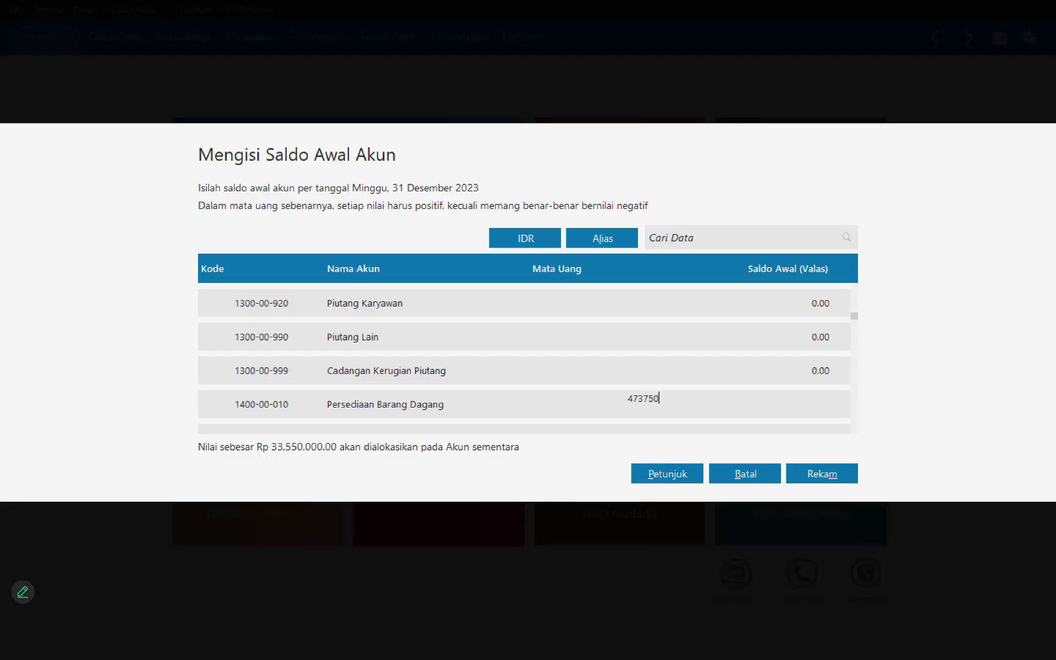
key("Return")
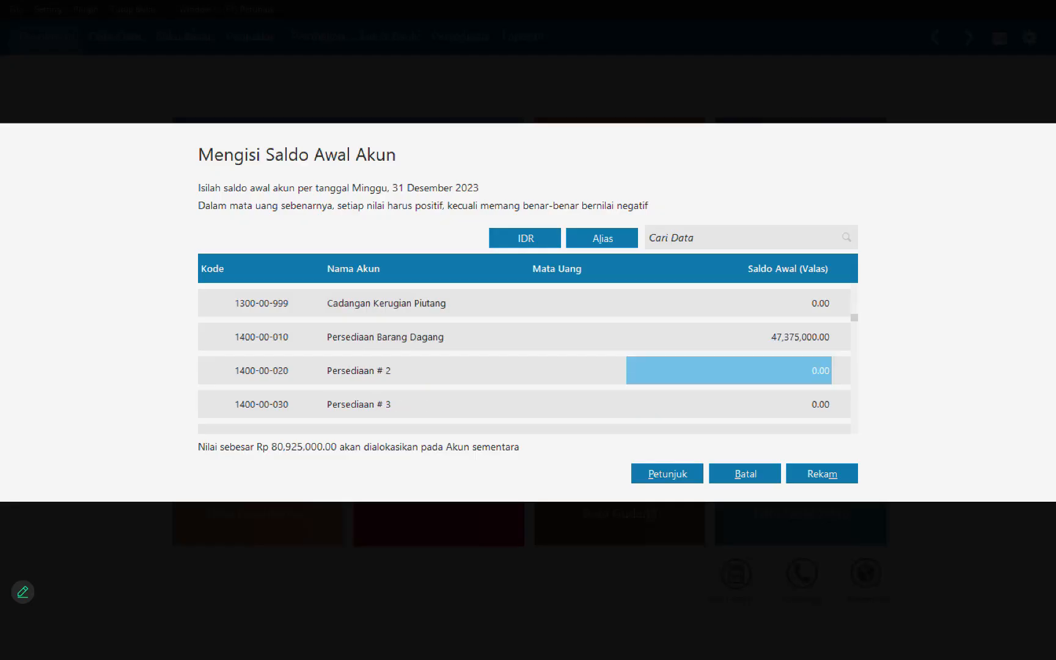
Step: Set the opening balance of Asuransi Dibayar di Muka to 2,300,000
key("Down")
key("Down")
key("Down")
key("Down")
key("Down")
key("Down")
key("Down")
key("Down")
key("Down")
key("Down")
key("Down")
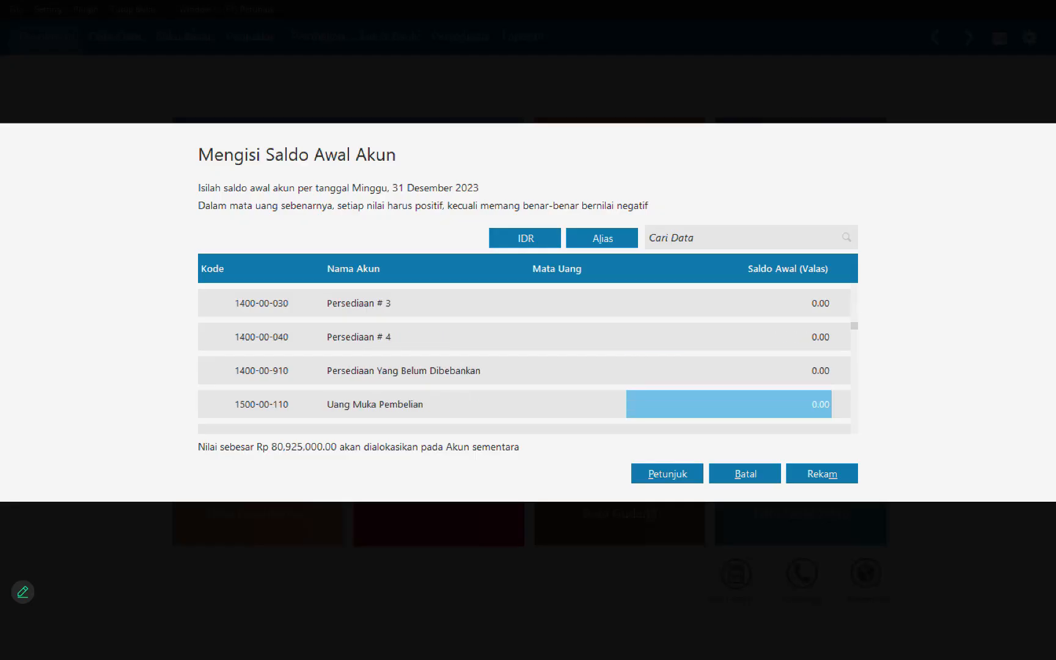
key("Down")
key("Down")
key("Down")
key("Down")
key("Down")
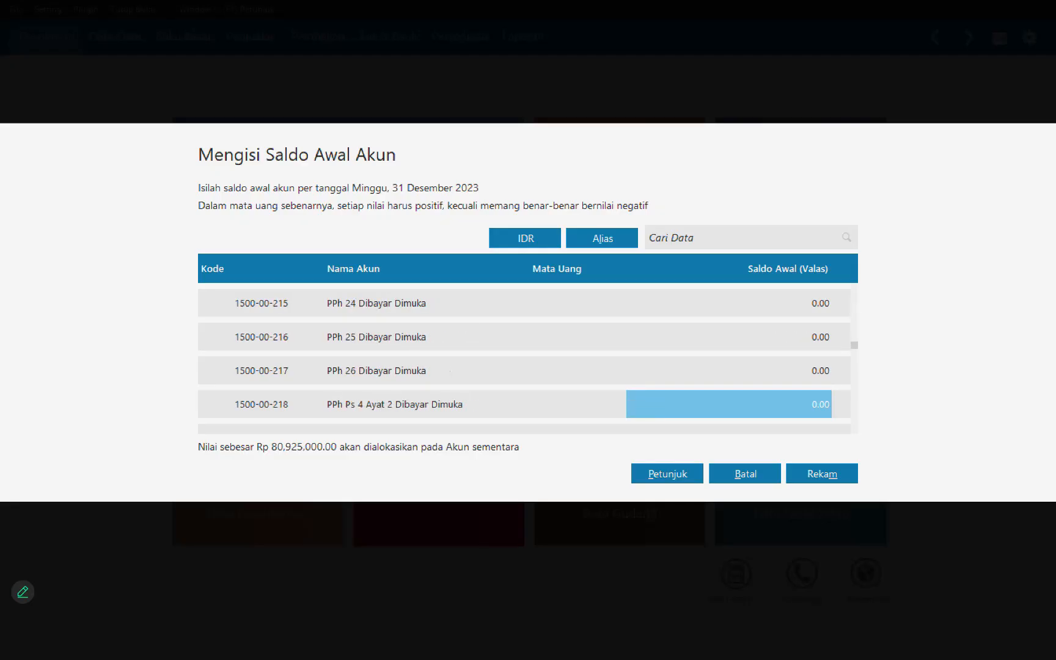
type("2300000")
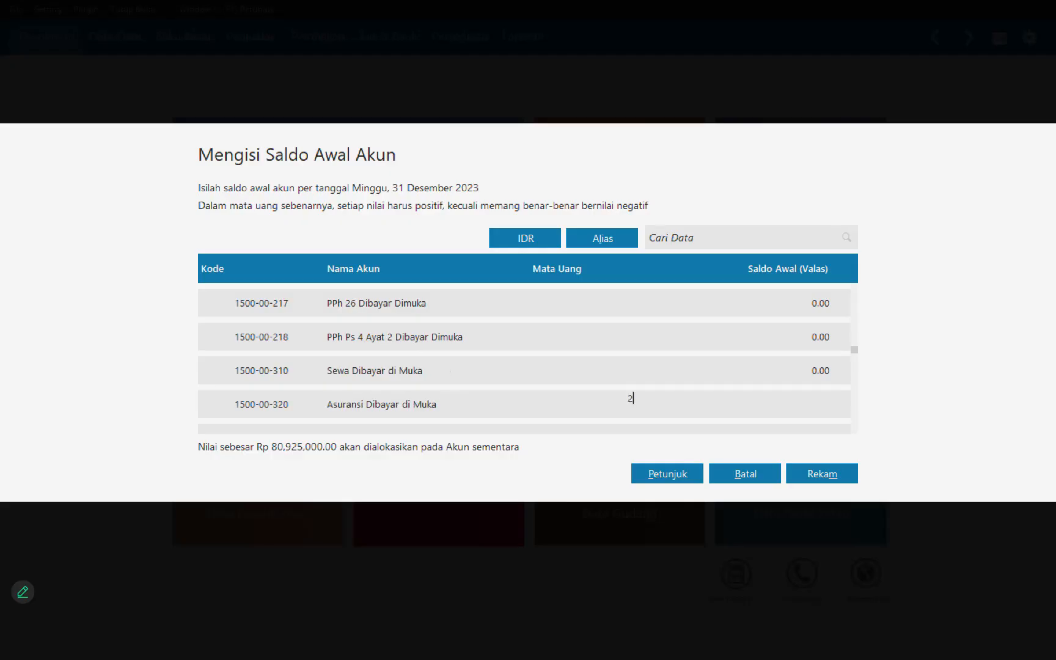
key("Down")
key("Down")
key("Down")
key("Down")
key("Down")
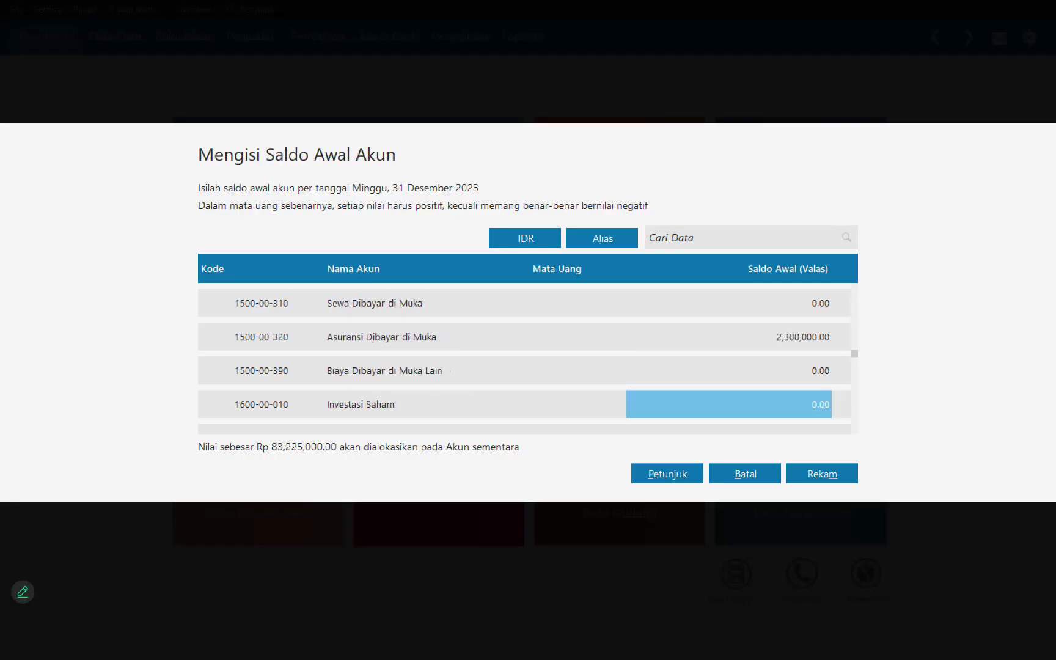
Step: Set the opening balance of the Kendaraan fixed asset account to 125,000,000
key("Down")
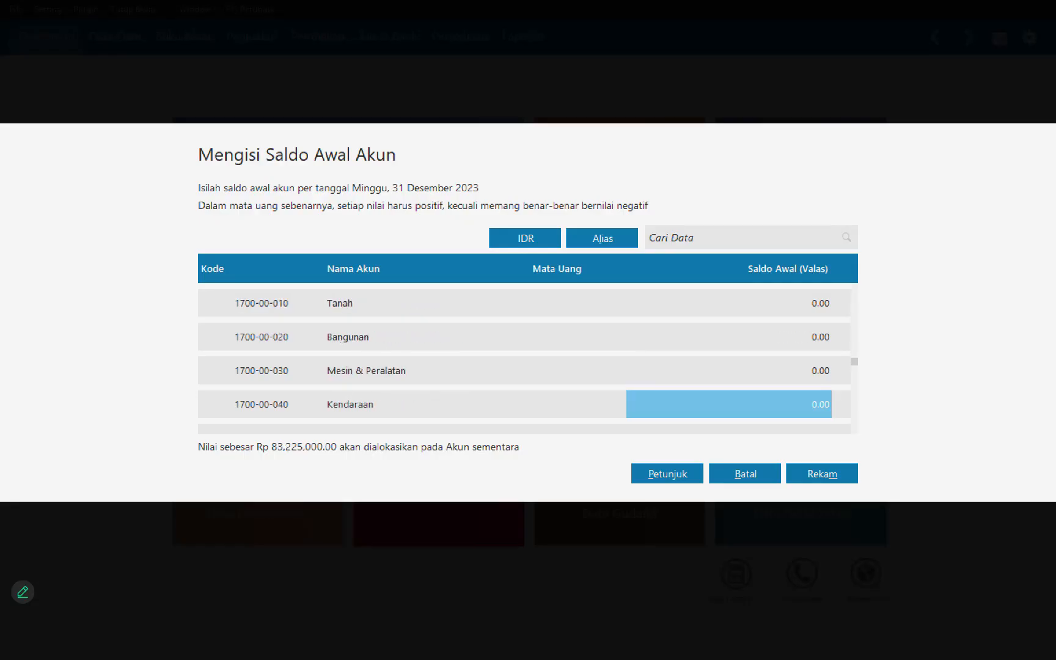
key("Down")
key("Up")
type("125000000")
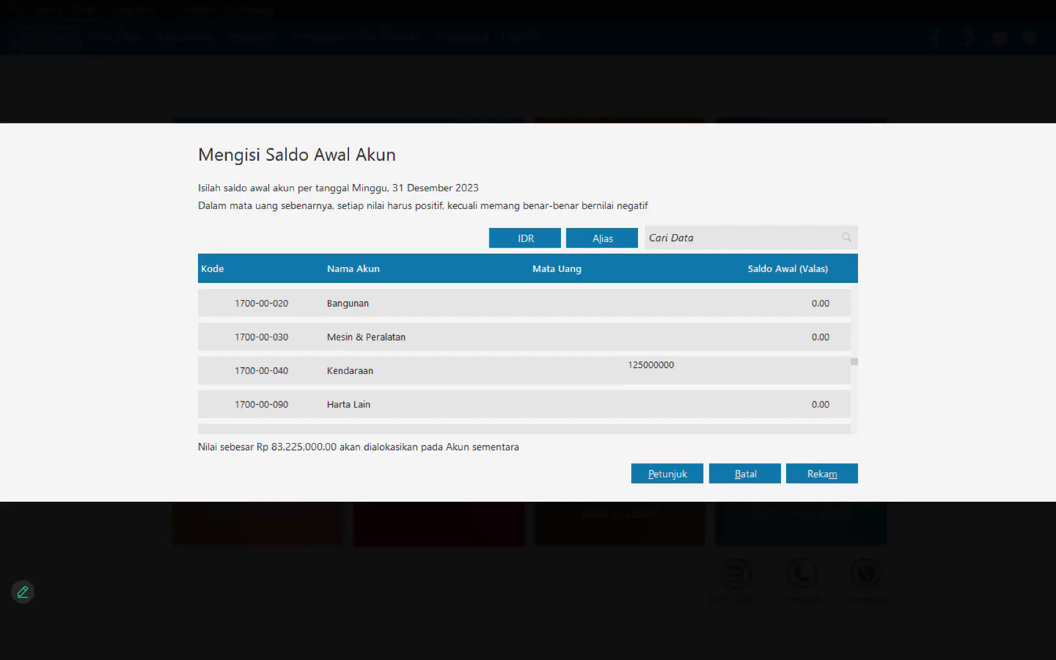
key("Return")
Step: Set the opening balance of Akumulasi Penyusutan Kendaraan to the negative amount -12,500,000
key("Down")
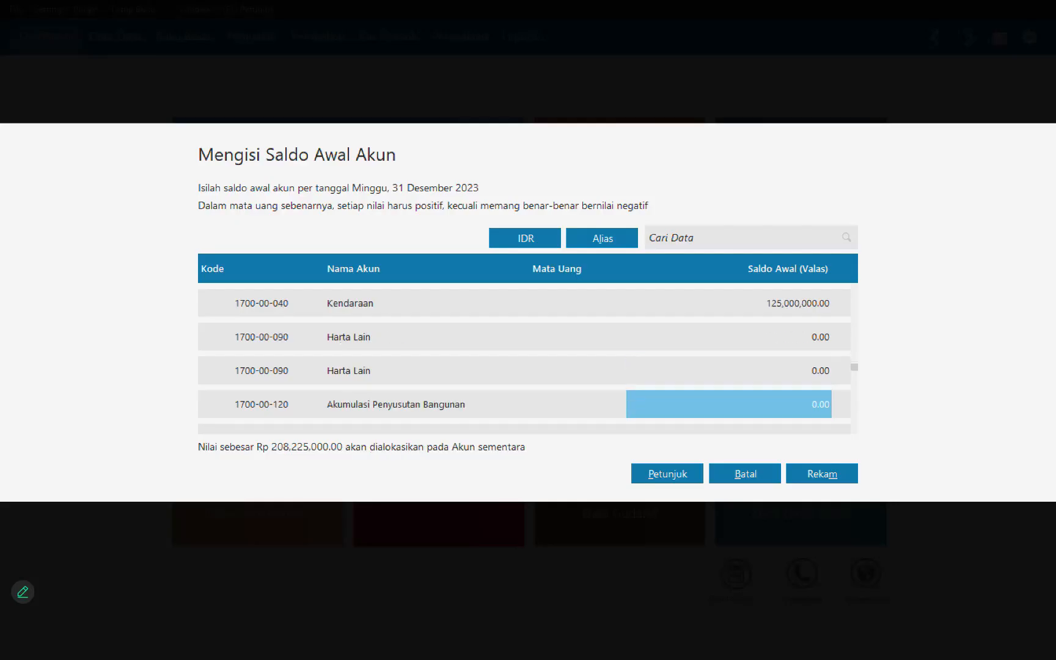
key("Down")
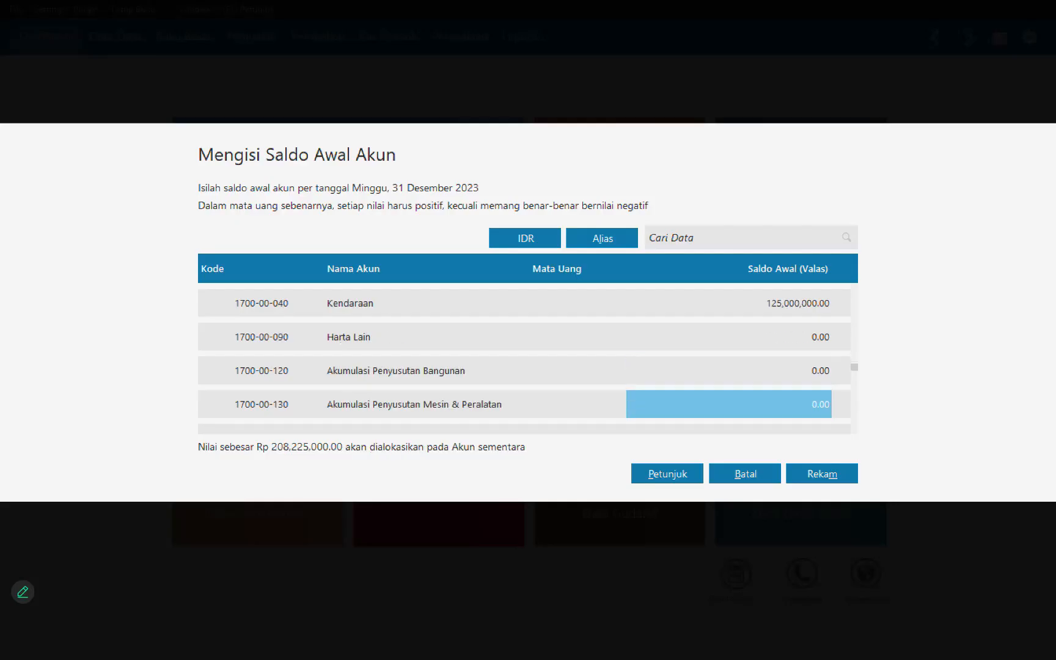
key("Down")
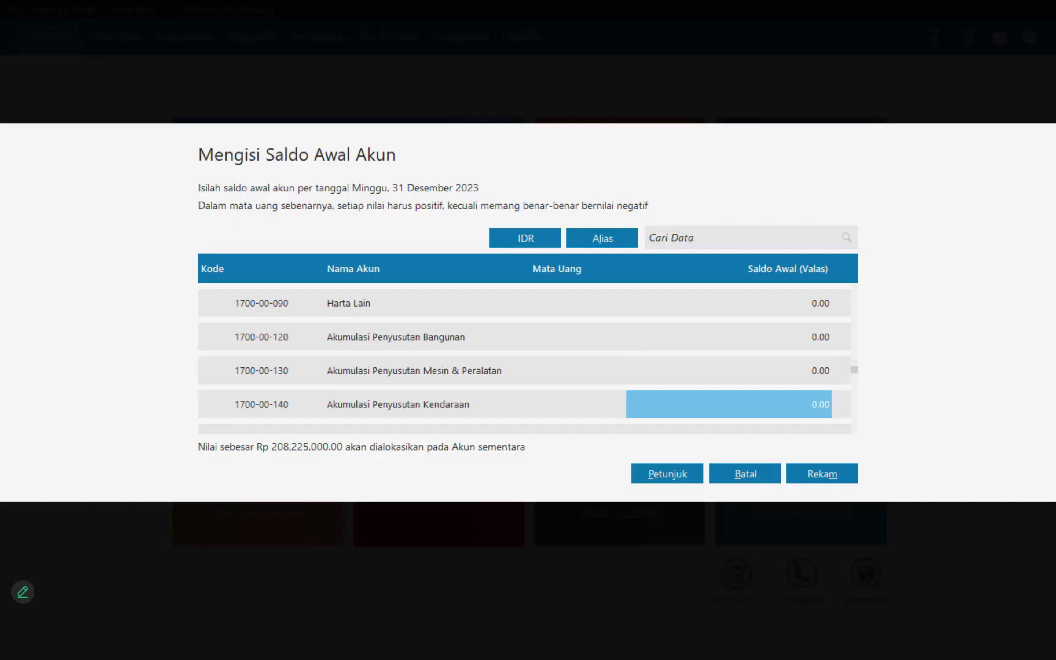
type("-12,500,0")
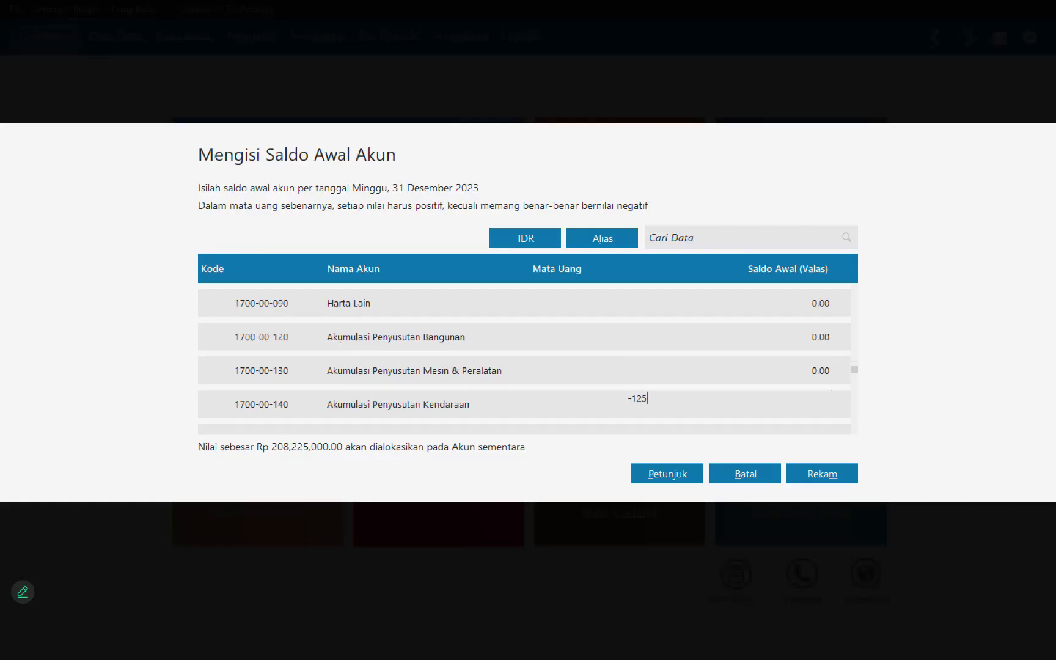
type("00000")
key("Return")
Step: Set the opening balance of Utang Dagang to 16,875,000
key("Down")
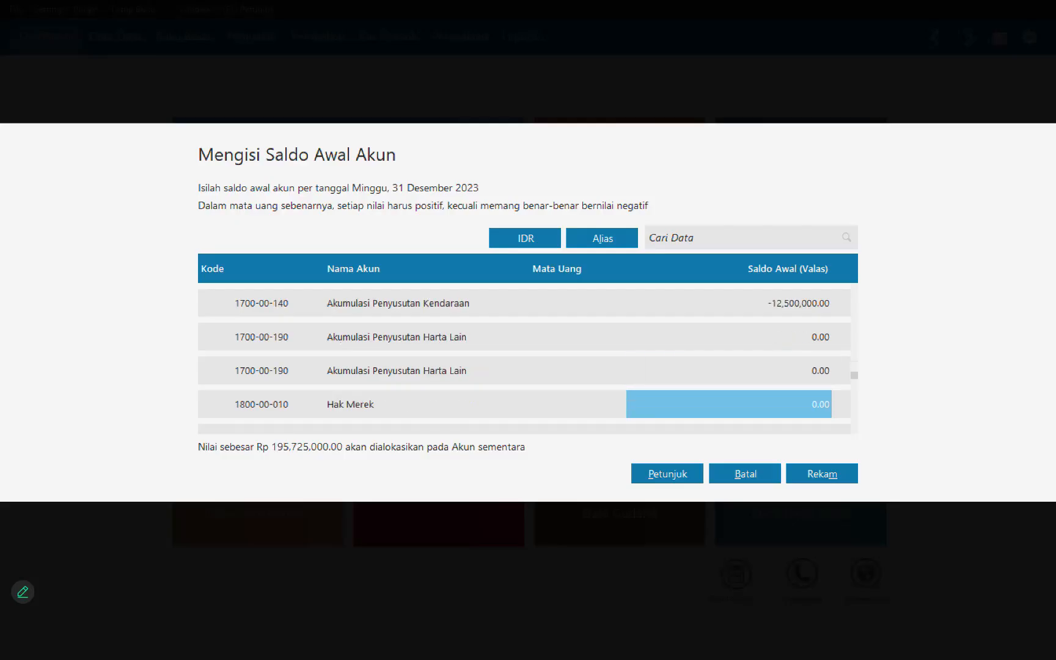
key("Down")
key("Down")
key("Down")
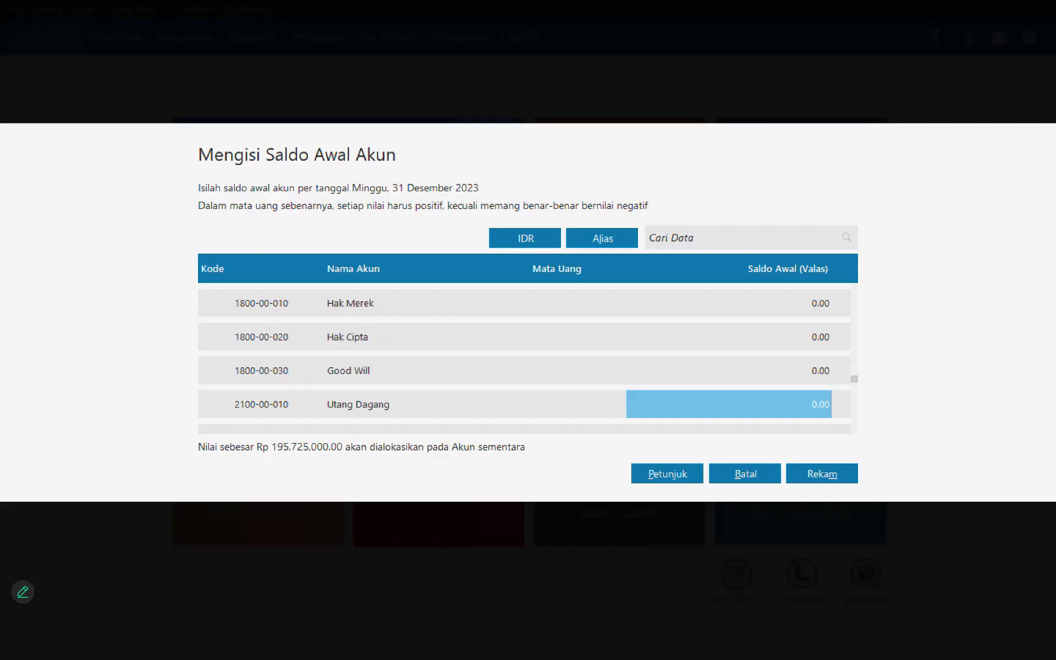
type("16875")
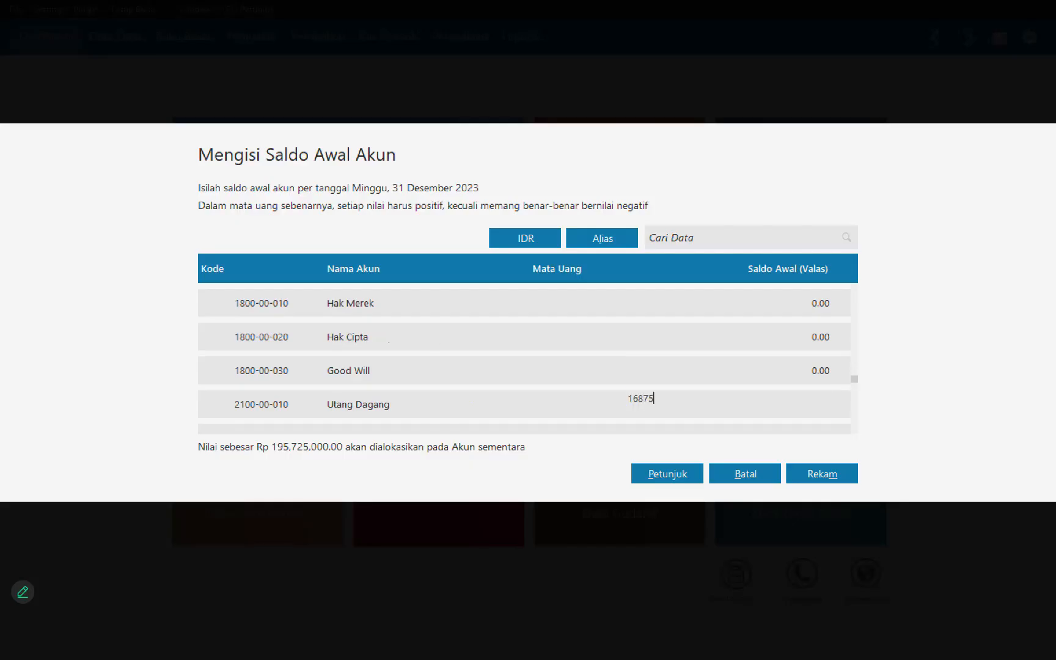
type("000")
key("Down")
key("Down")
key("Down")
key("Down")
key("Down")
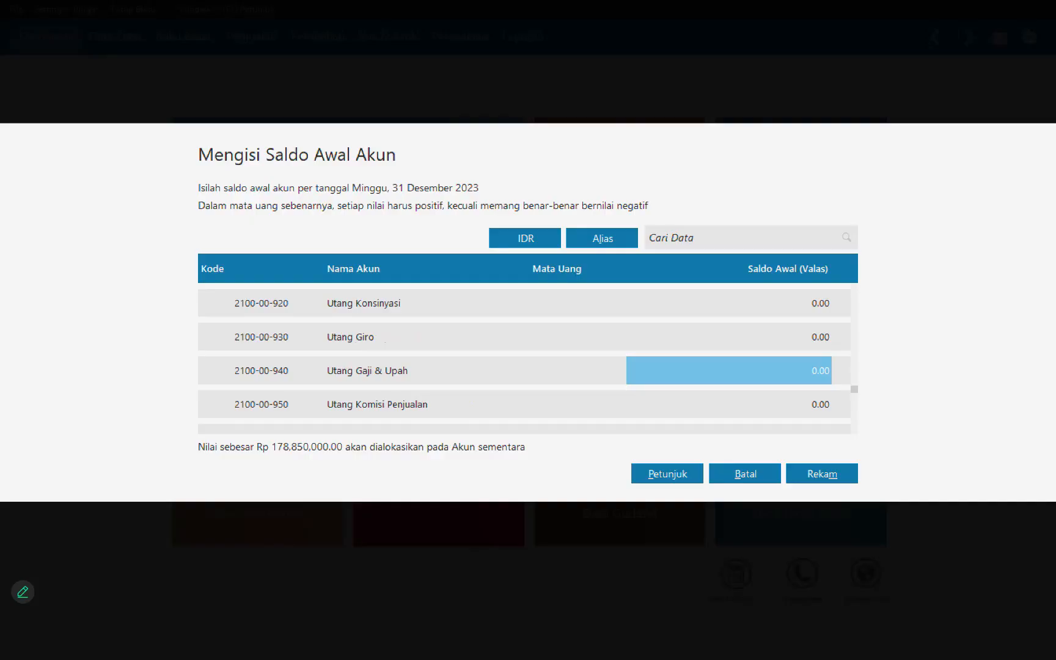
Step: Set the opening balance of Utang Gaji & Upah to 2,175,000
type("217")
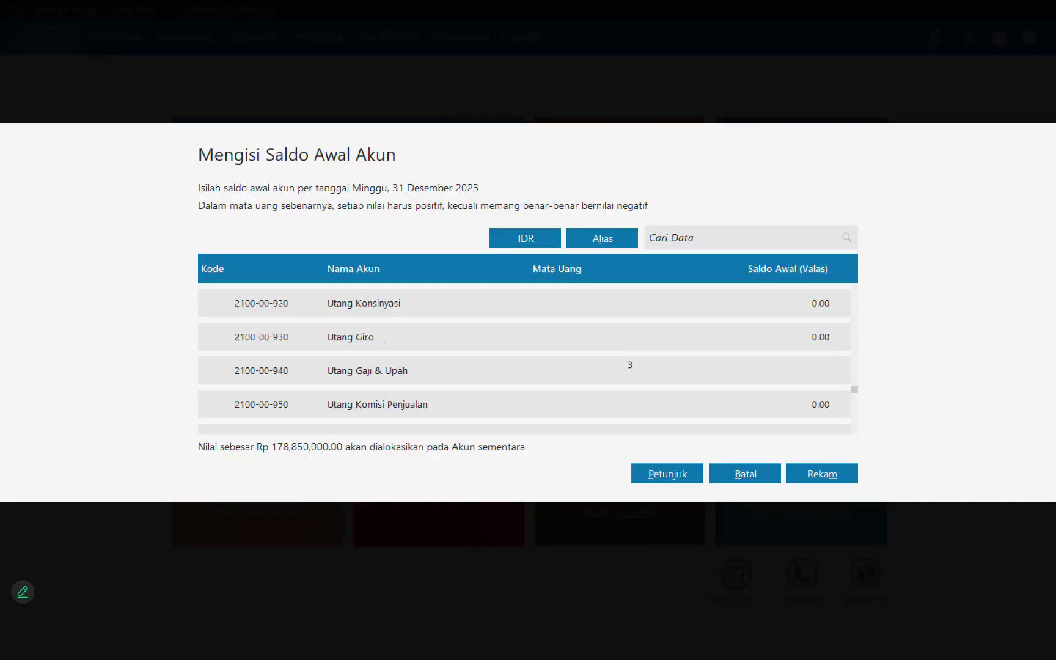
type("5000")
key("Down")
key("Down")
key("Down")
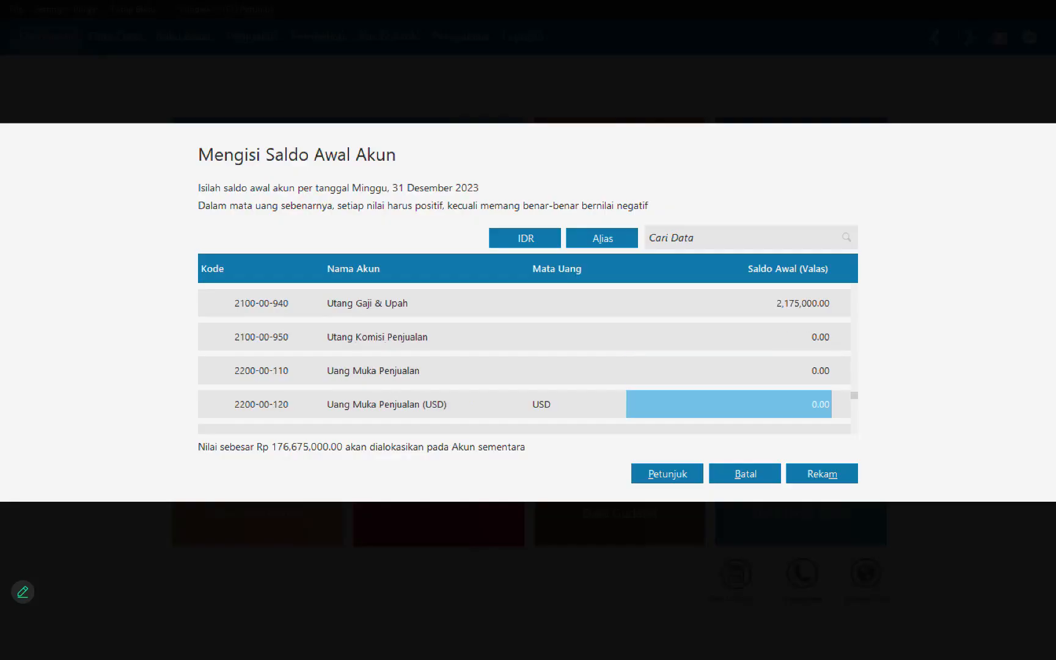
Step: Set the opening balance of the Utang Bank account to 81,375,000
key("Down")
key("Down")
key("Down")
key("Down")
key("Down")
key("Down")
key("Down")
key("Down")
key("Down")
key("Down")
key("Down")
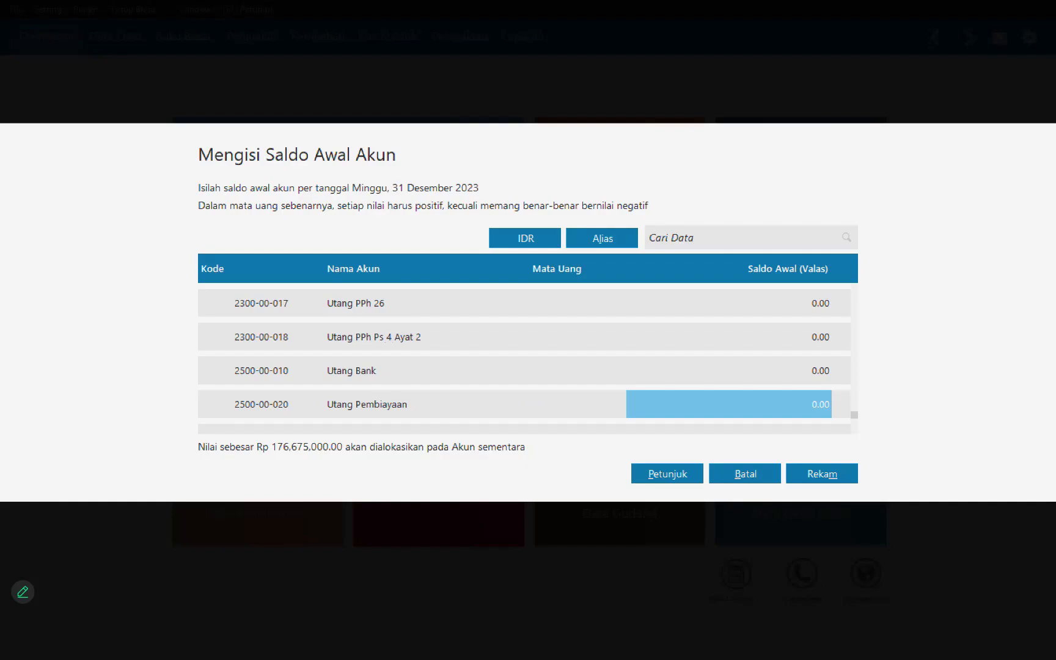
key("Up")
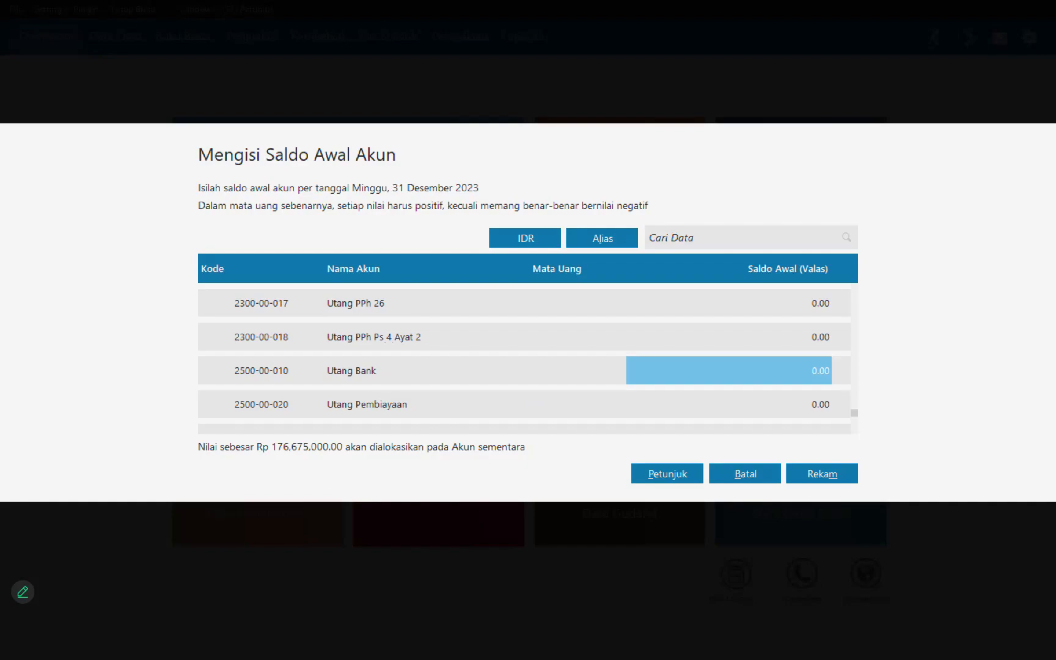
type("81")
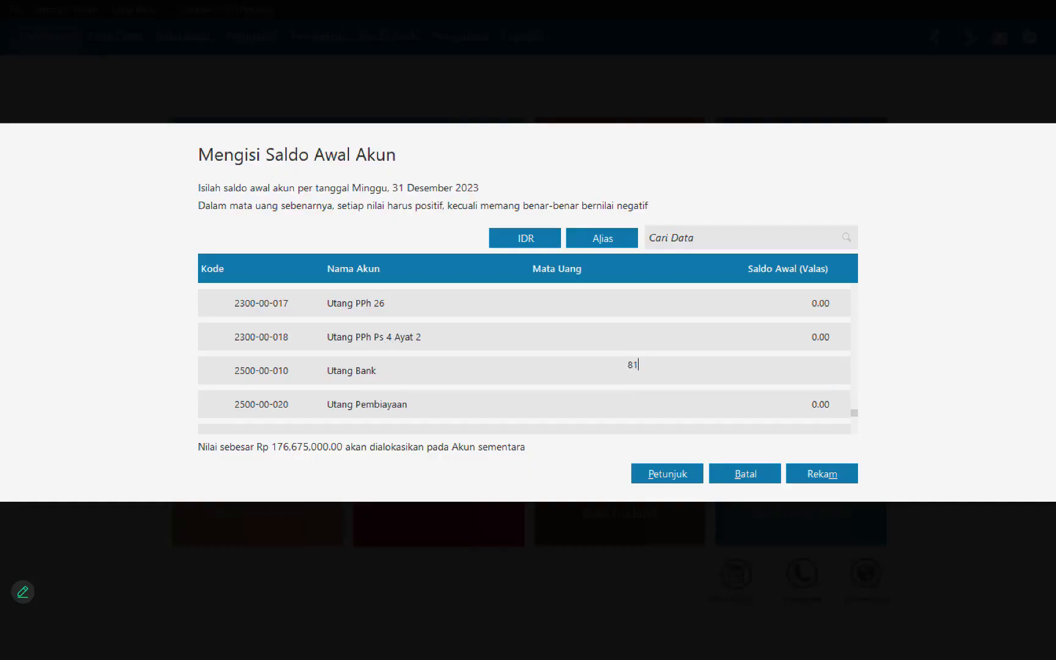
type("375000")
key("Return")
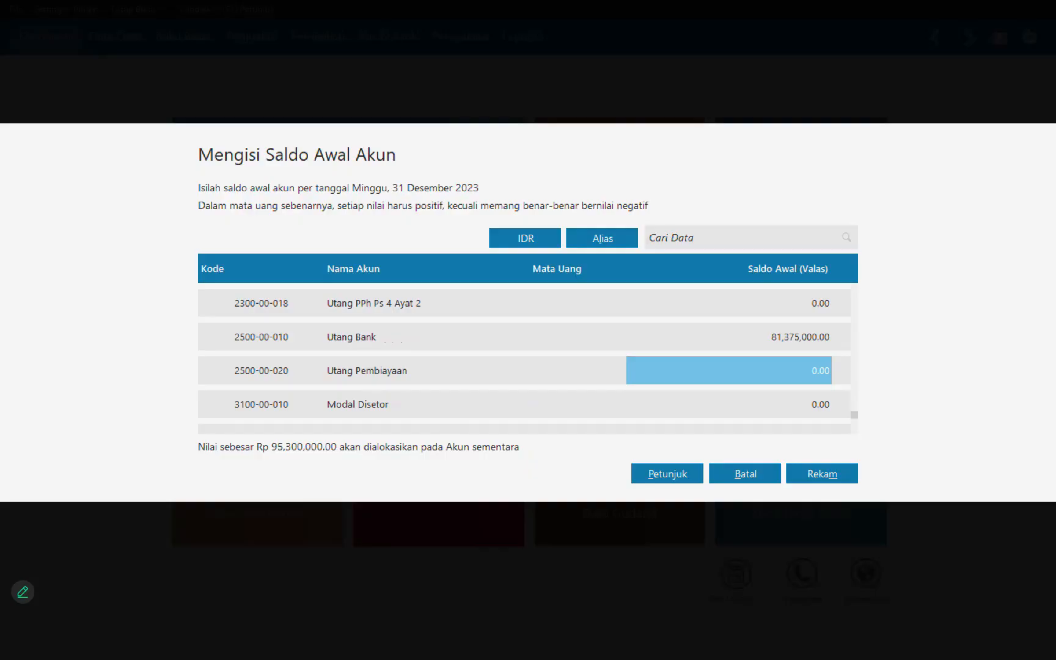
Step: Set the opening balance of the Modal Disetor equity account to 69,000,000
key("Down")
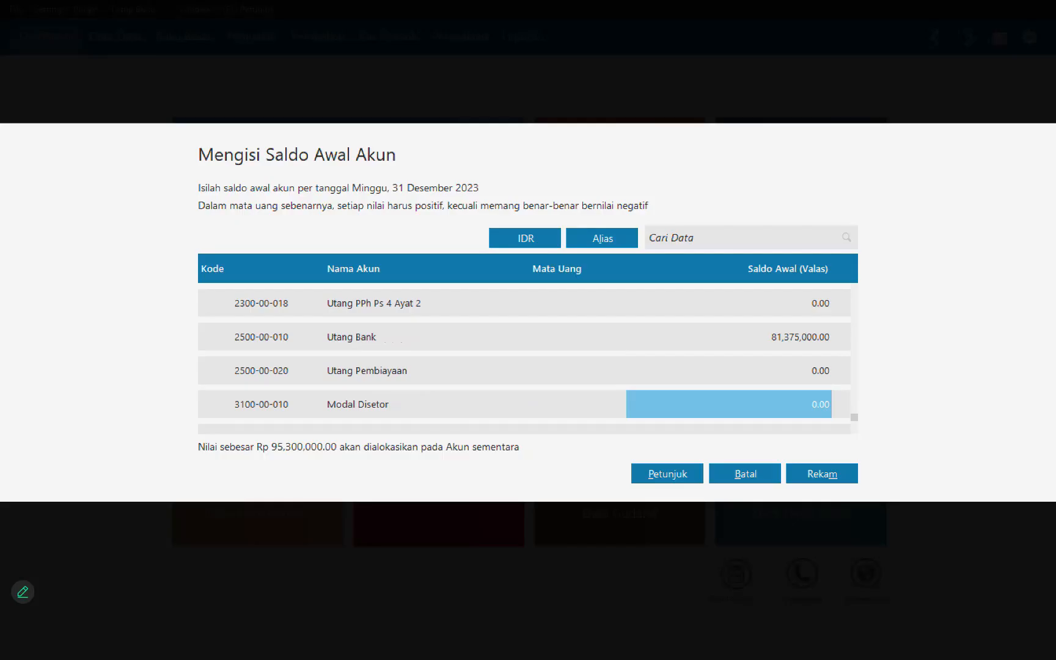
type("69000000")
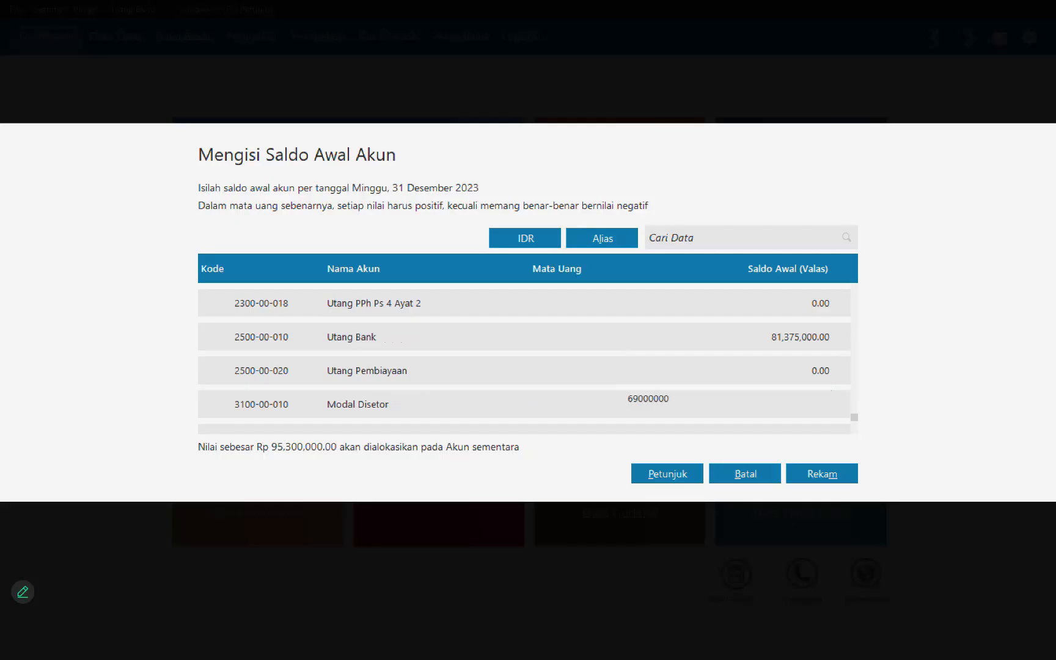
key("Return")
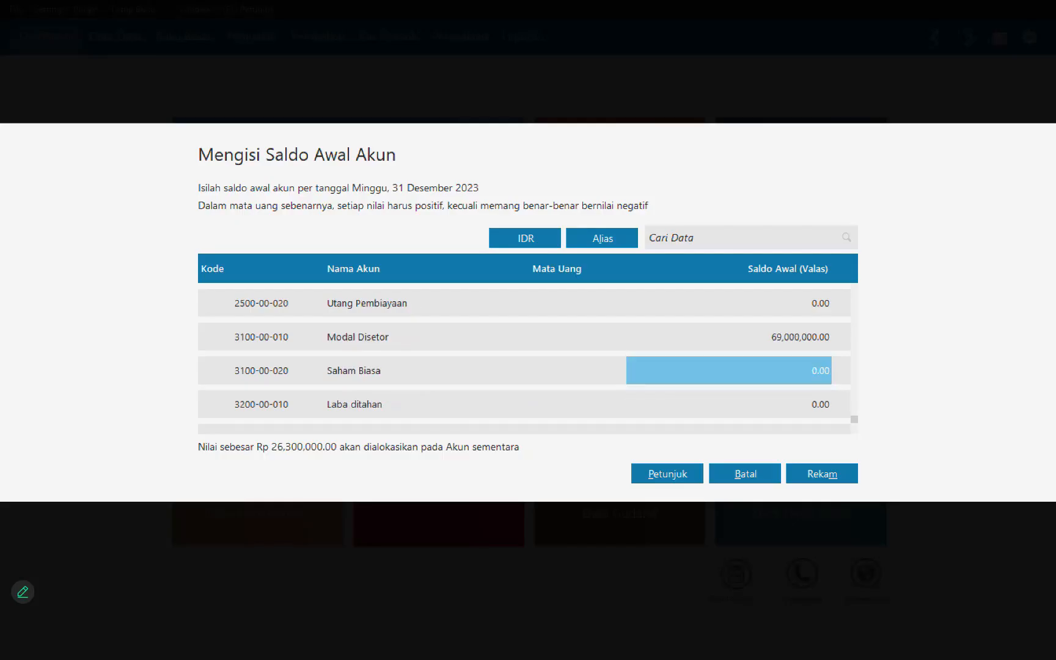
Step: Set the opening balance of Laba ditahan to 26,300,000 and save the account opening balances
key("Down")
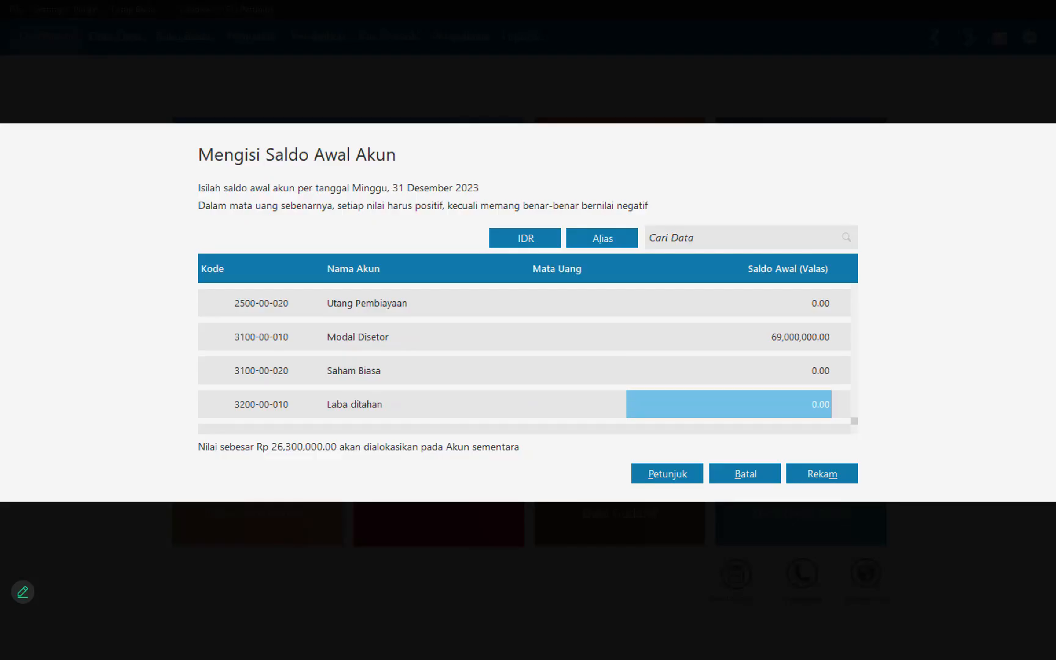
type("2")
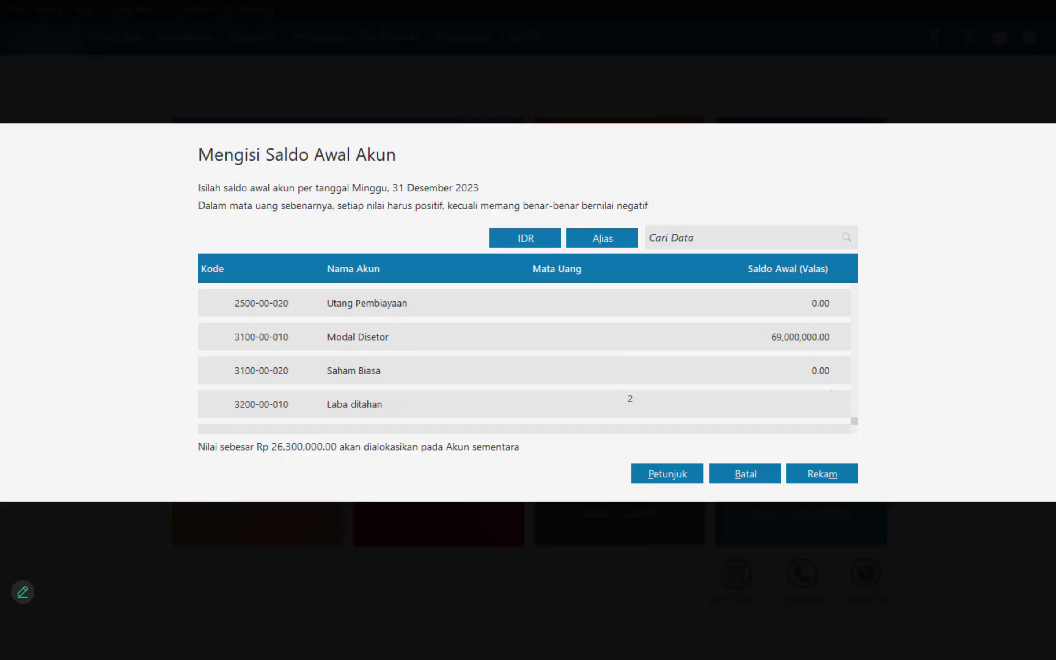
type("6300000")
key("Down")
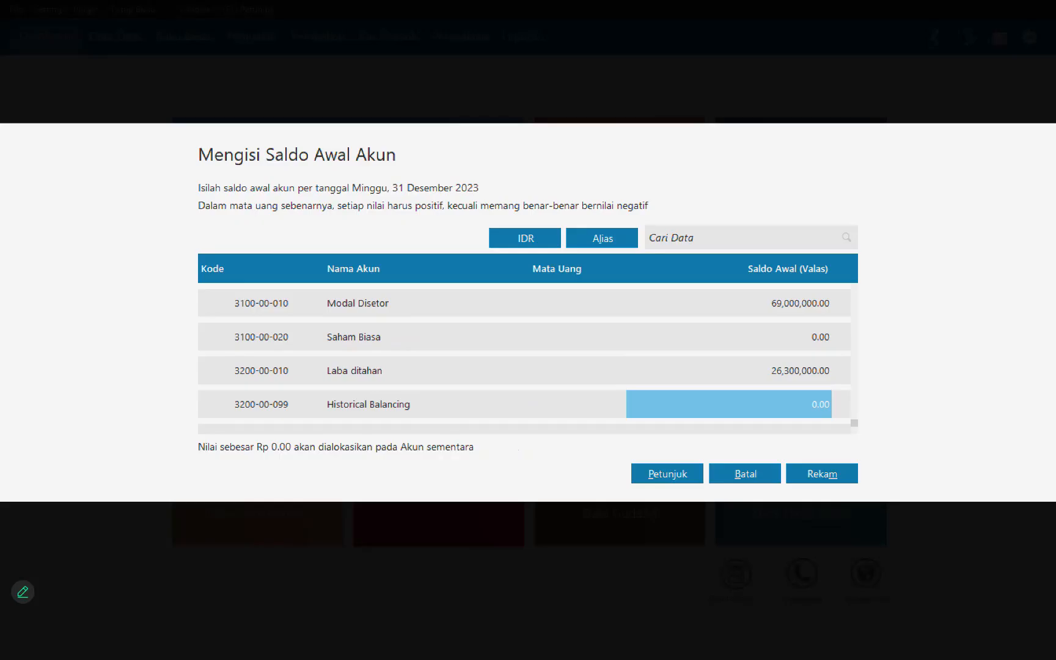
key("alt+m")
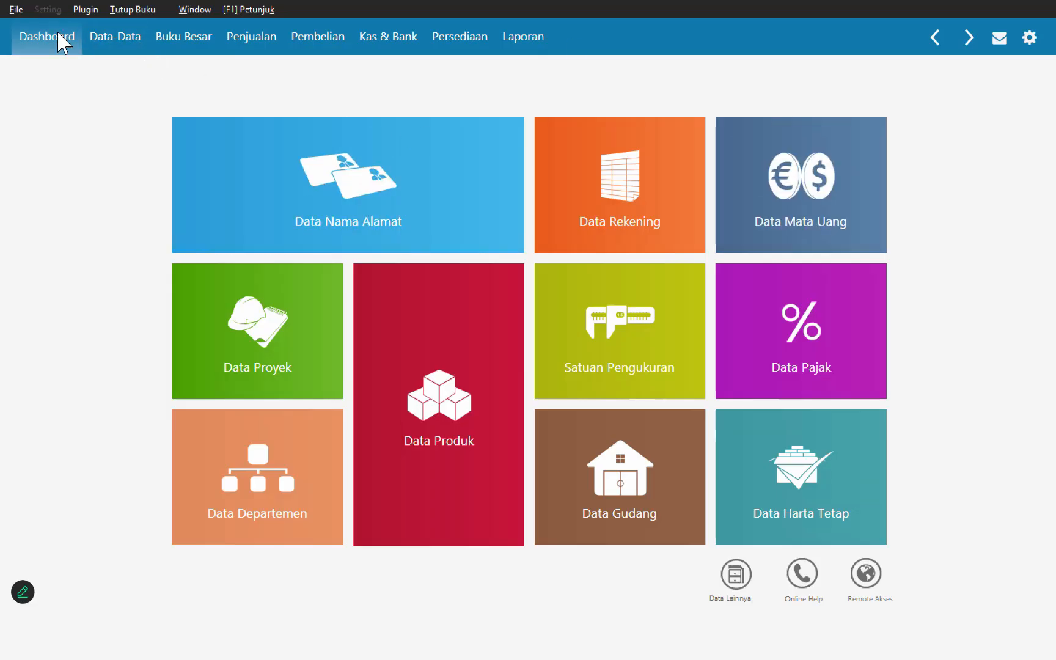
left_click(46, 9)
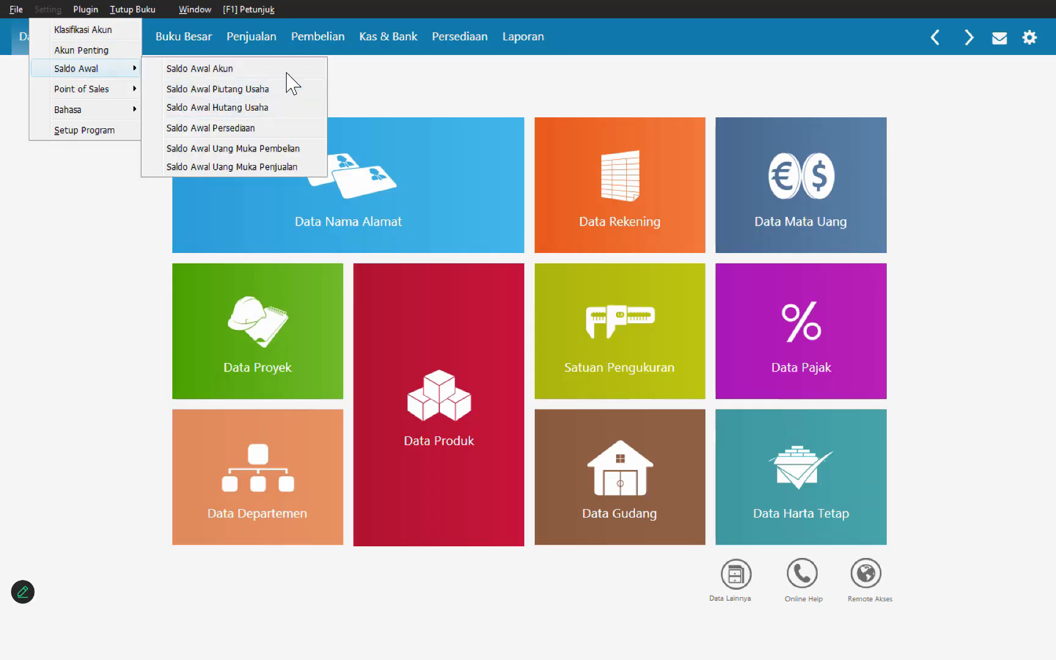
left_click(397, 205)
left_click(397, 205)
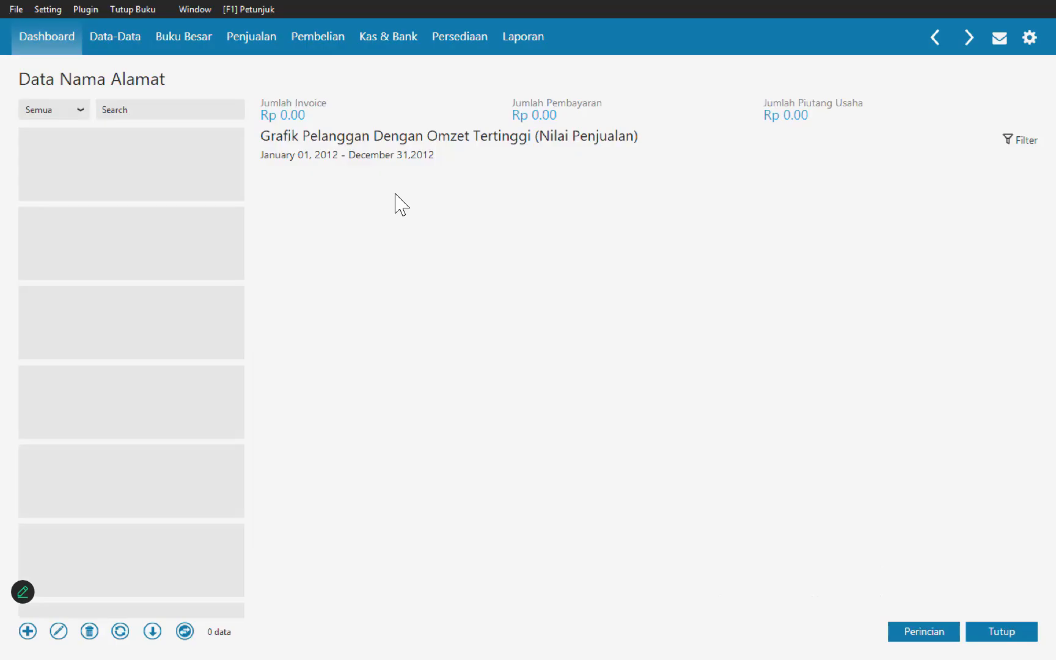
Step: Open the Data Nama Alamat list and add PT. Megantara as a customer, saving it and starting another record
left_click(127, 37)
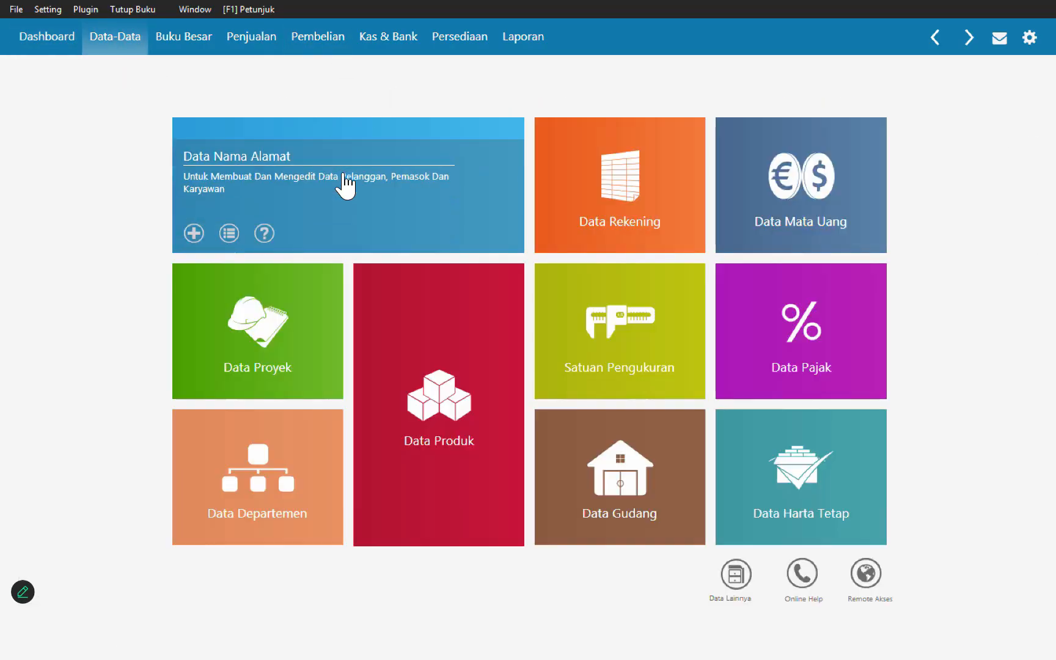
left_click(344, 177)
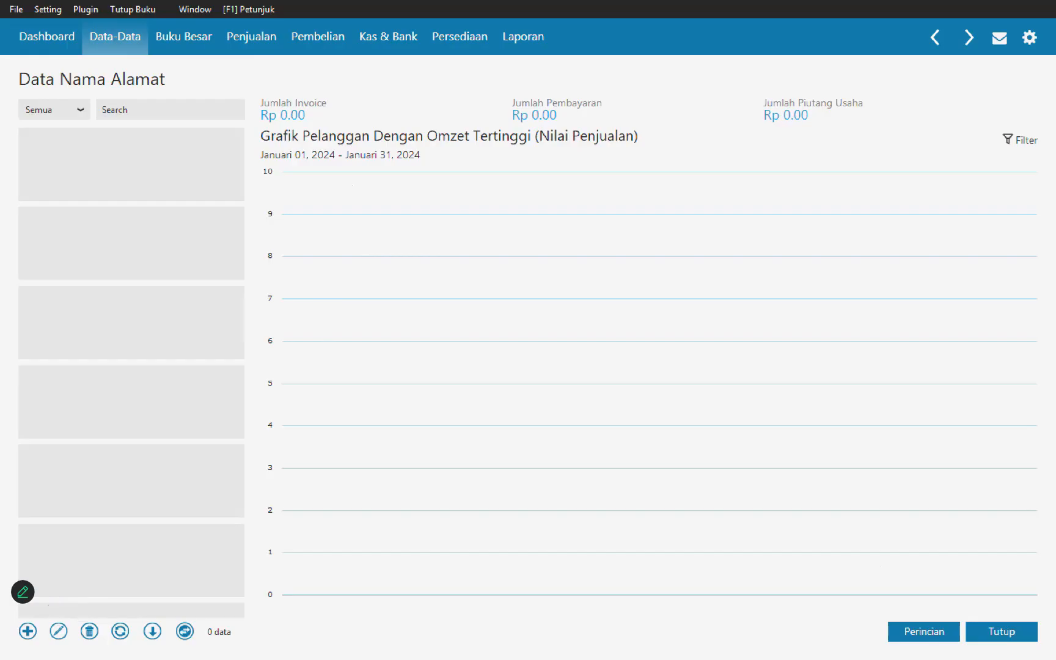
left_click(28, 631)
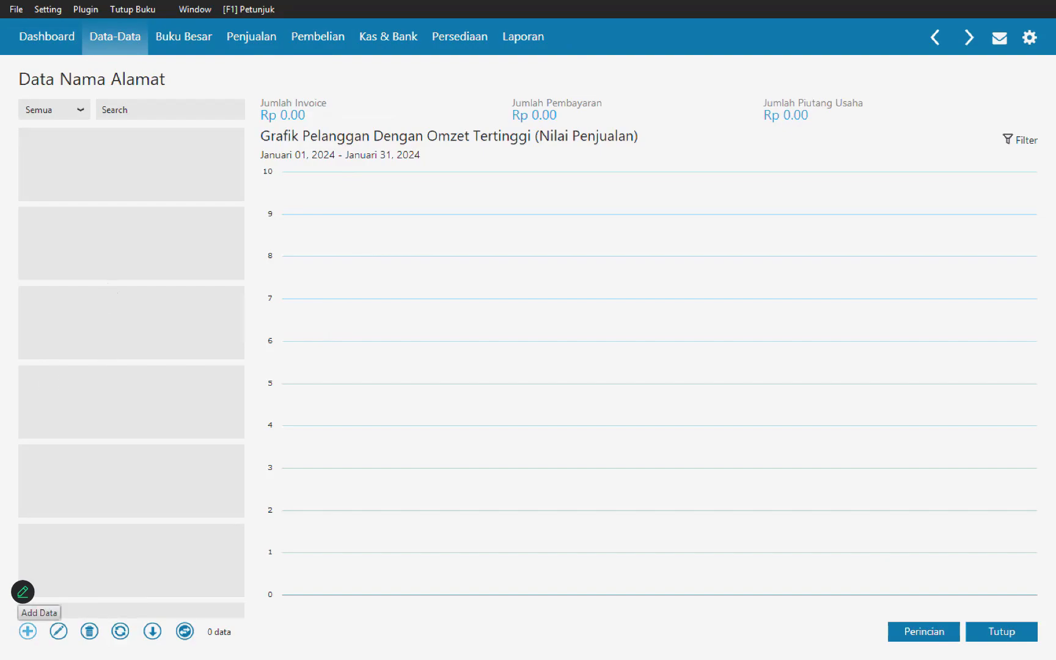
left_click(28, 631)
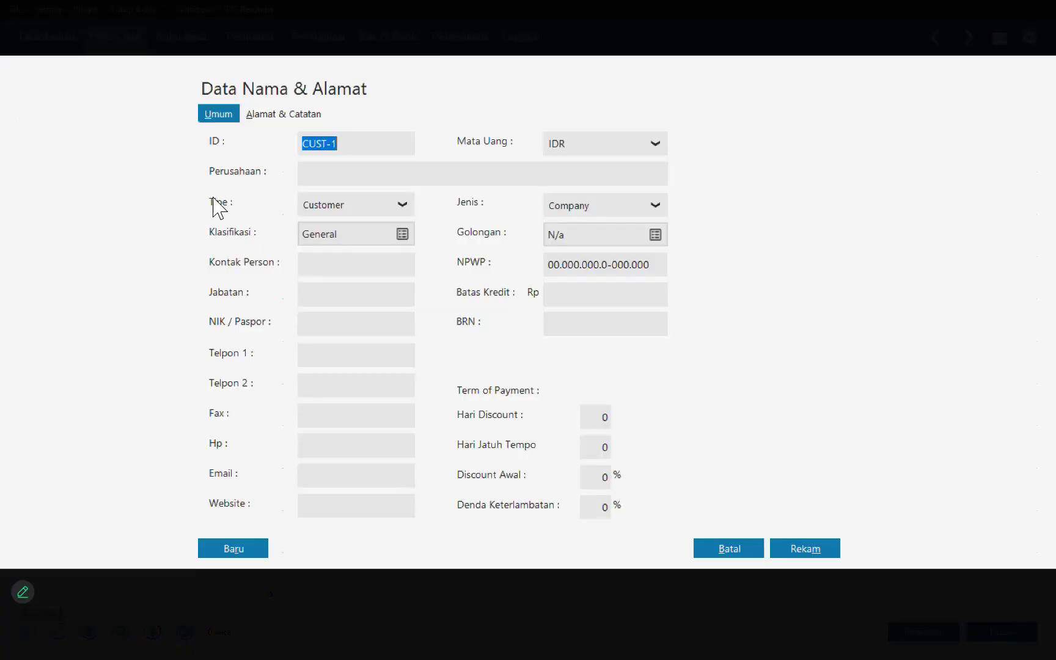
left_click(366, 175)
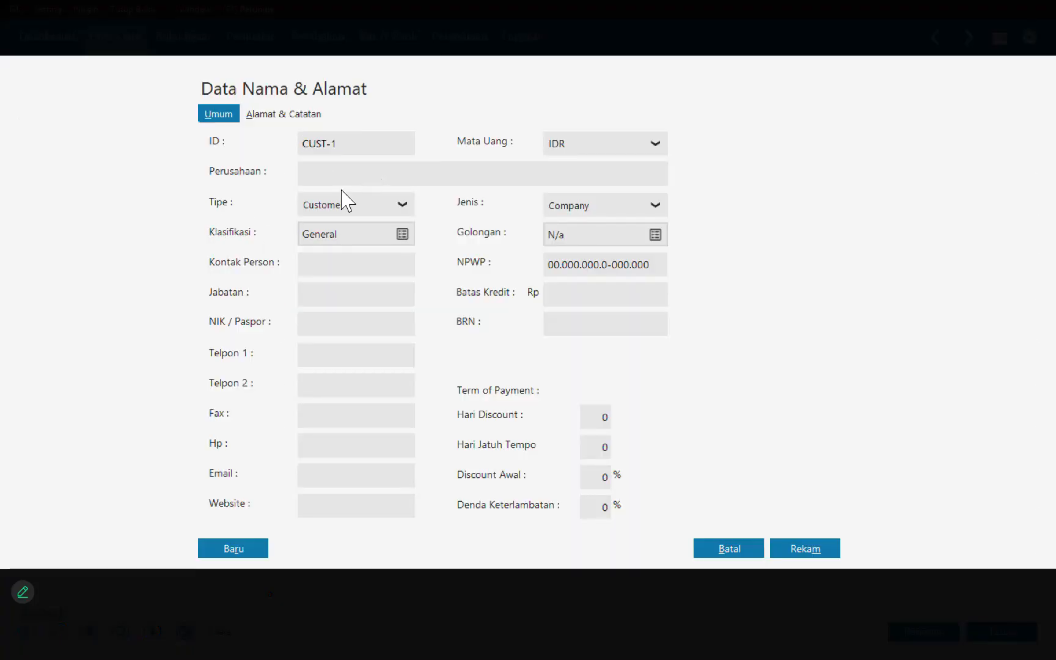
type("PT. Megantara")
left_click(229, 548)
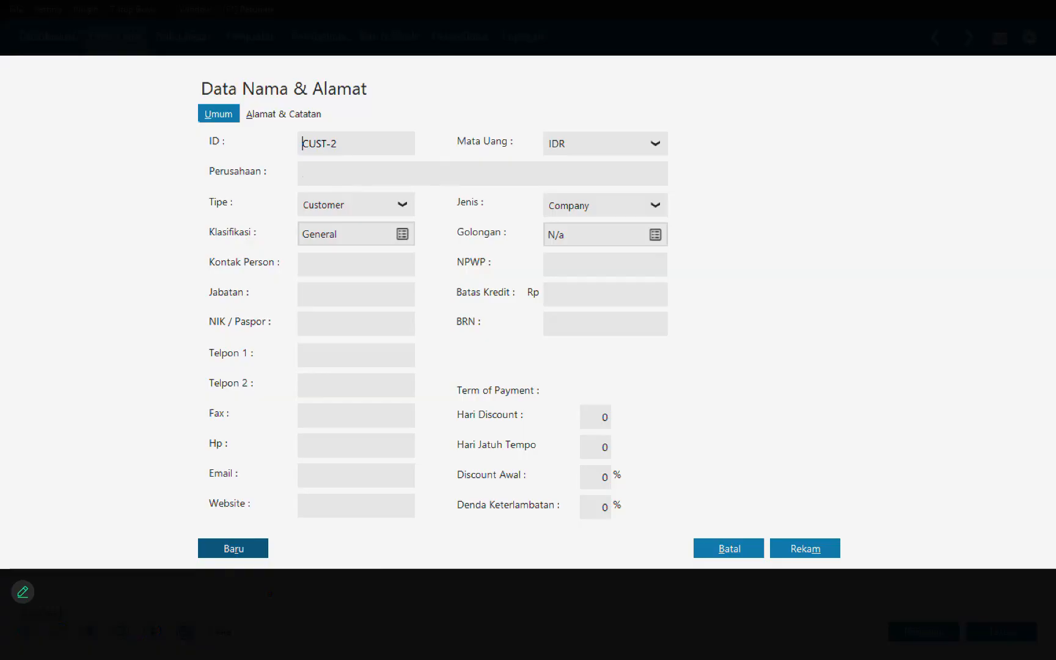
Step: Enter PT. Unggul Utama as the second customer's company name and save it, starting another record
left_click(367, 182)
type("O")
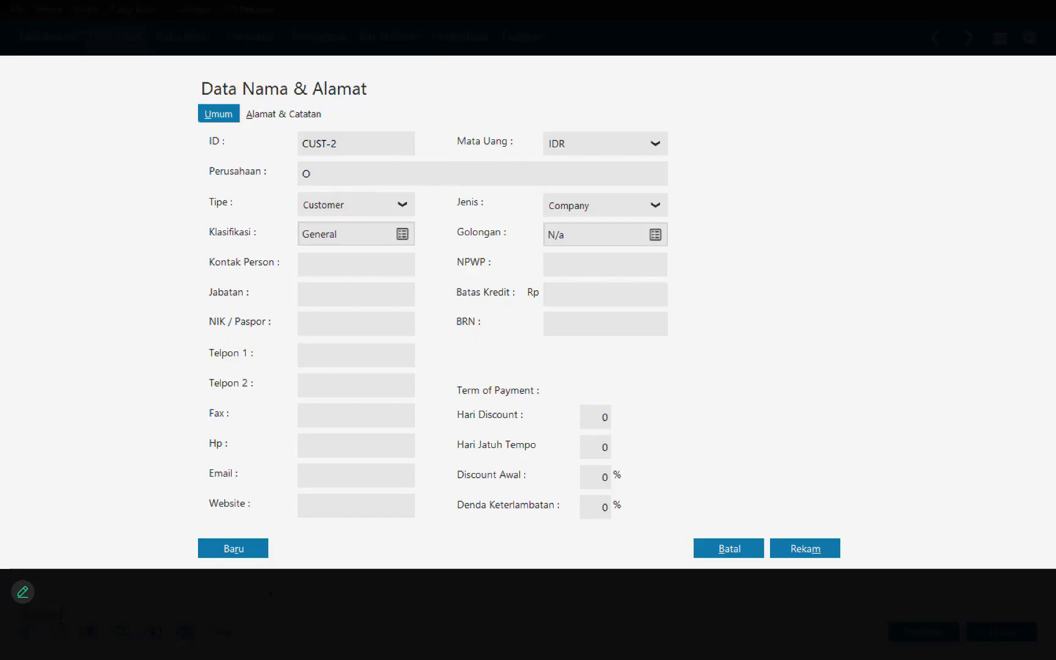
key("BackSpace")
type("PT. unggu")
type("l ")
type("Pe")
key("BackSpace")
type("uta")
key("BackSpace")
key("BackSpace")
key("BackSpace")
key("BackSpace")
key("BackSpace")
key("BackSpace")
key("BackSpace")
key("BackSpace")
key("BackSpace")
key("BackSpace")
type("Unggul Utama")
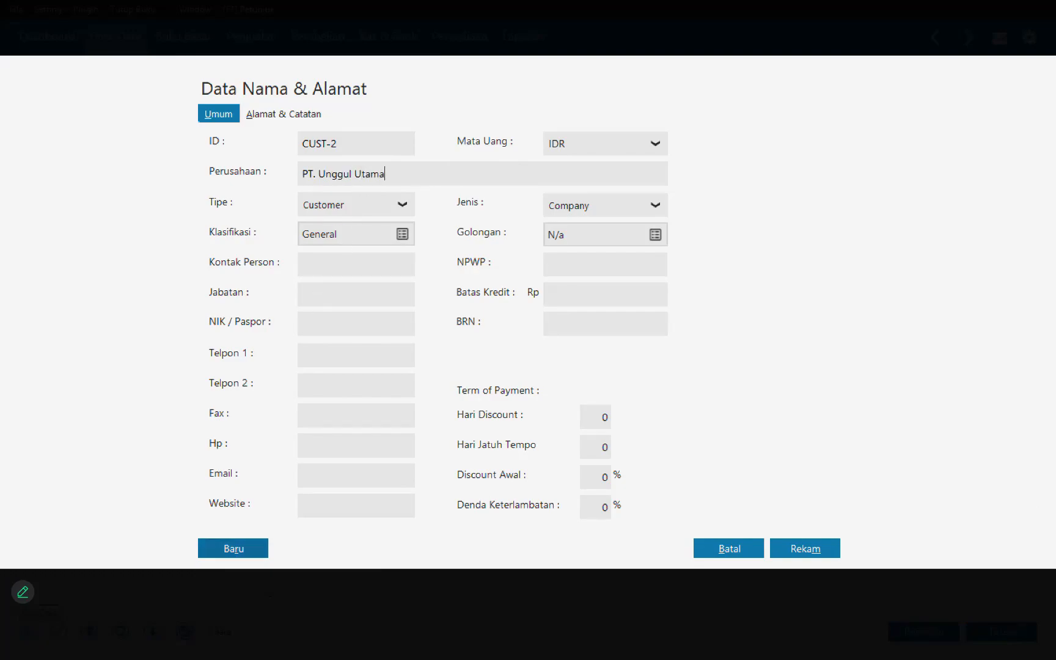
left_click(232, 548)
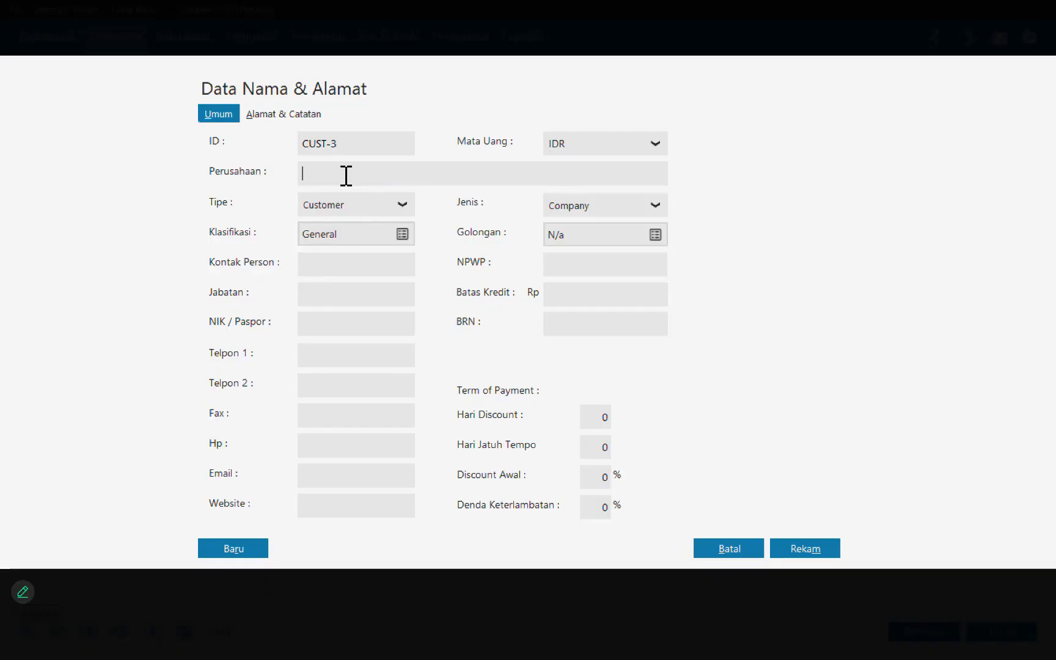
Step: Enter CV Cipta Kreasi as the third customer's company name and save it, starting another record
type("CV Cipta Kreasi")
left_click(233, 549)
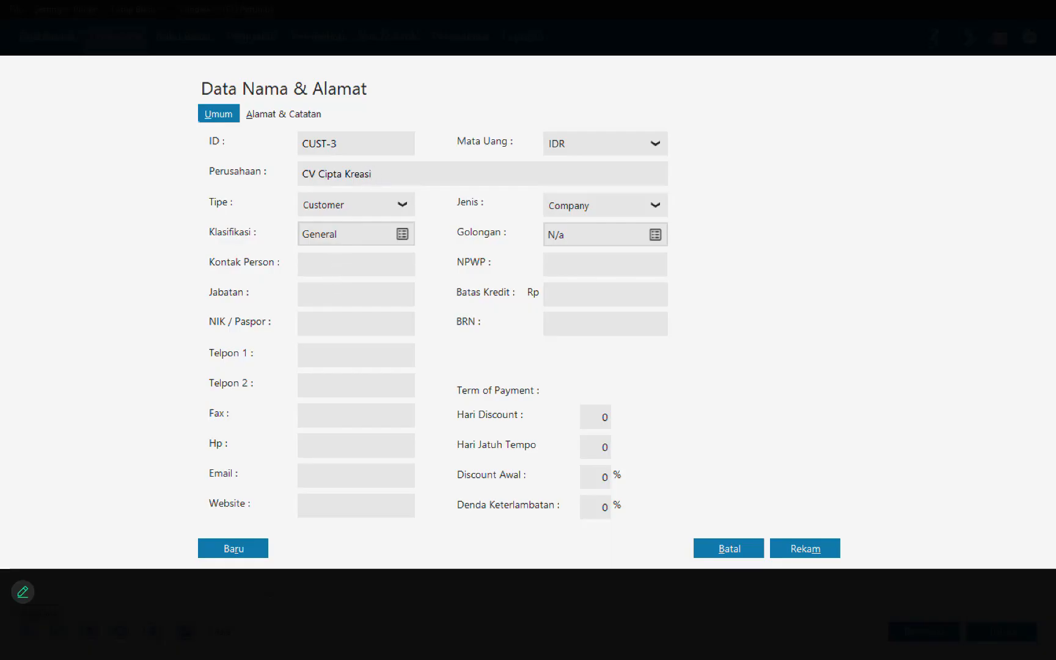
Step: Change the new record's type to Vendor, name it PT. Sinar Elektro and save it, starting another record
left_click(361, 211)
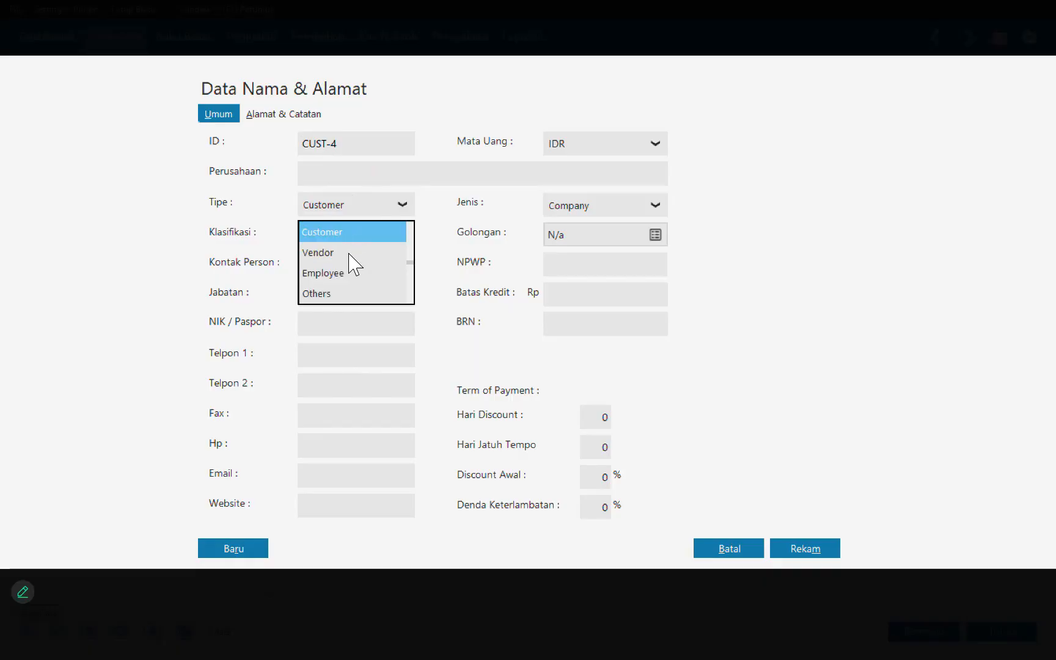
left_click(340, 180)
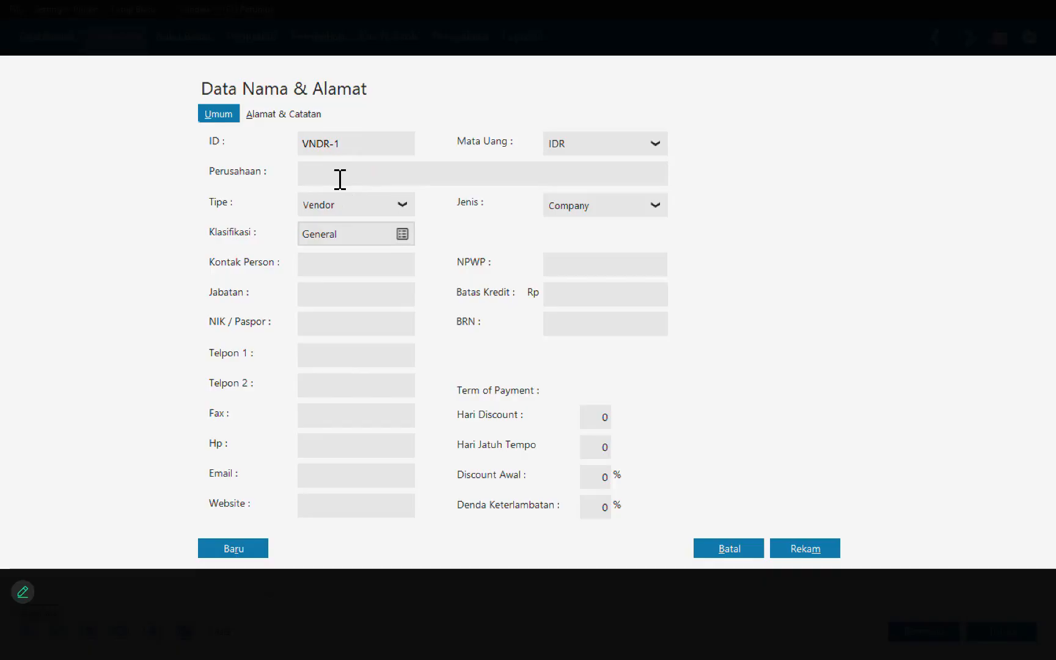
type("PT. Sinar Elektro")
key("alt+r")
Step: Enter CV. Riung Jaya as the second vendor's company name and save it, starting another record
left_click(388, 178)
type("CV. Ru")
key("BackSpace")
type("iung Jaya")
key("alt+r")
Step: Add CV. Cipta Kreasi as the third vendor, save it despite the incomplete NPWP / NIK, and close the Data Nama Alamat list
type("CV. Cipta Kreasi")
left_click(805, 548)
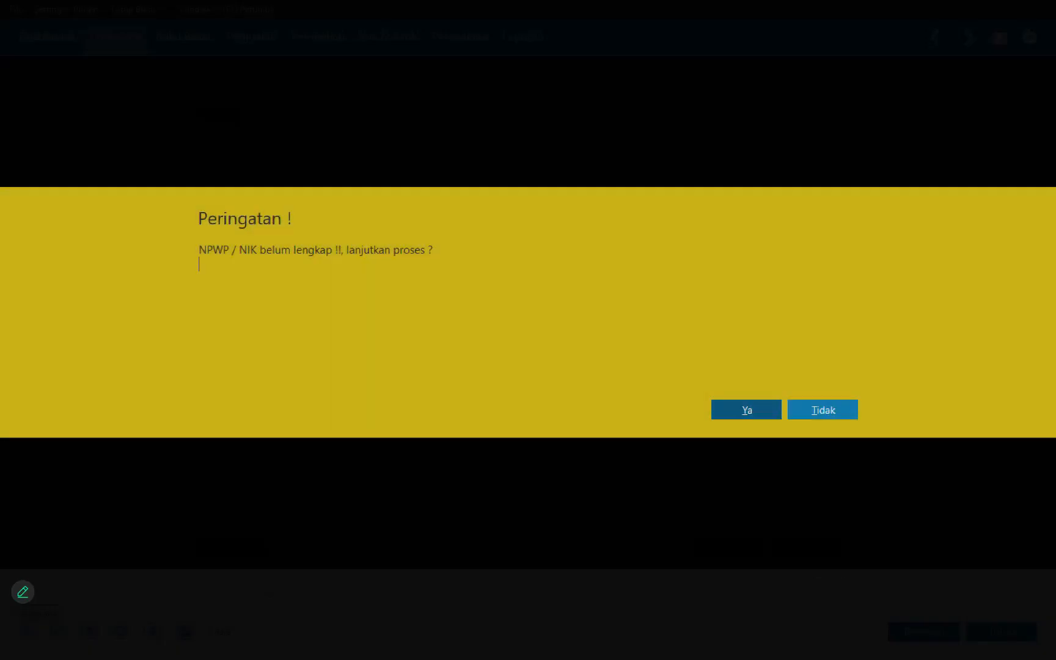
left_click(751, 410)
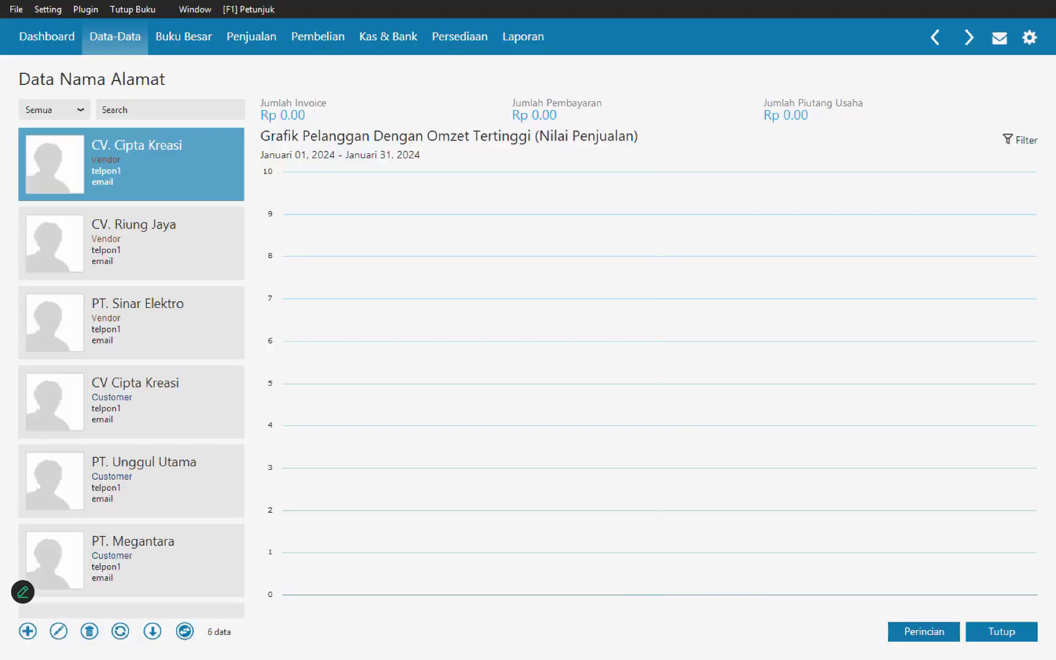
left_click(1002, 632)
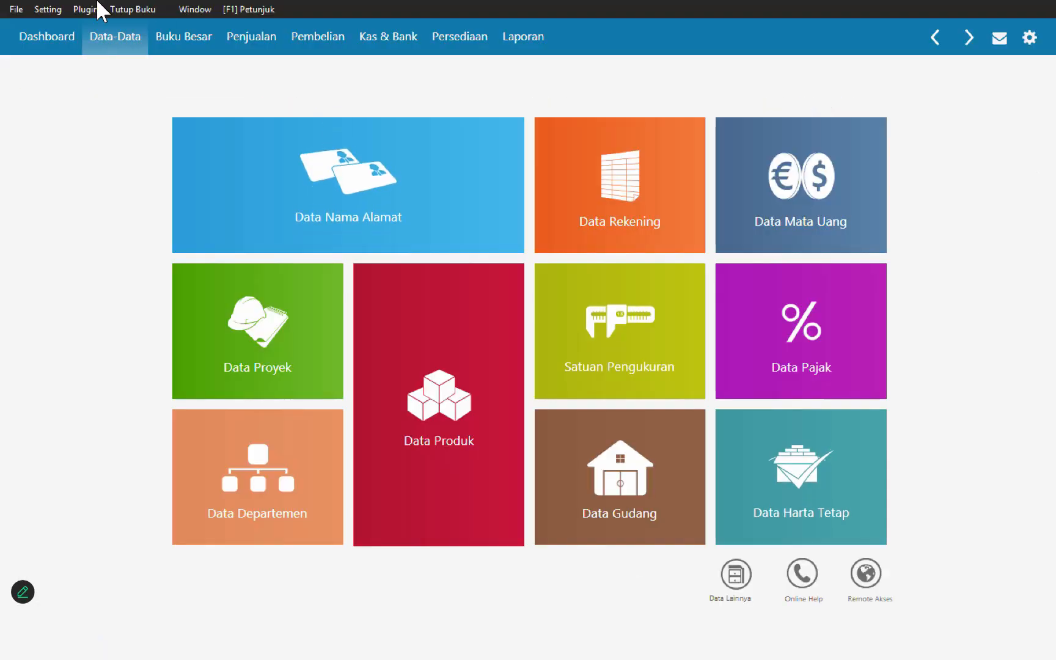
Step: Open the accounts receivable opening balances and start a new entry for customer PT. Megantara dated 1 December 2023
left_click(63, 9)
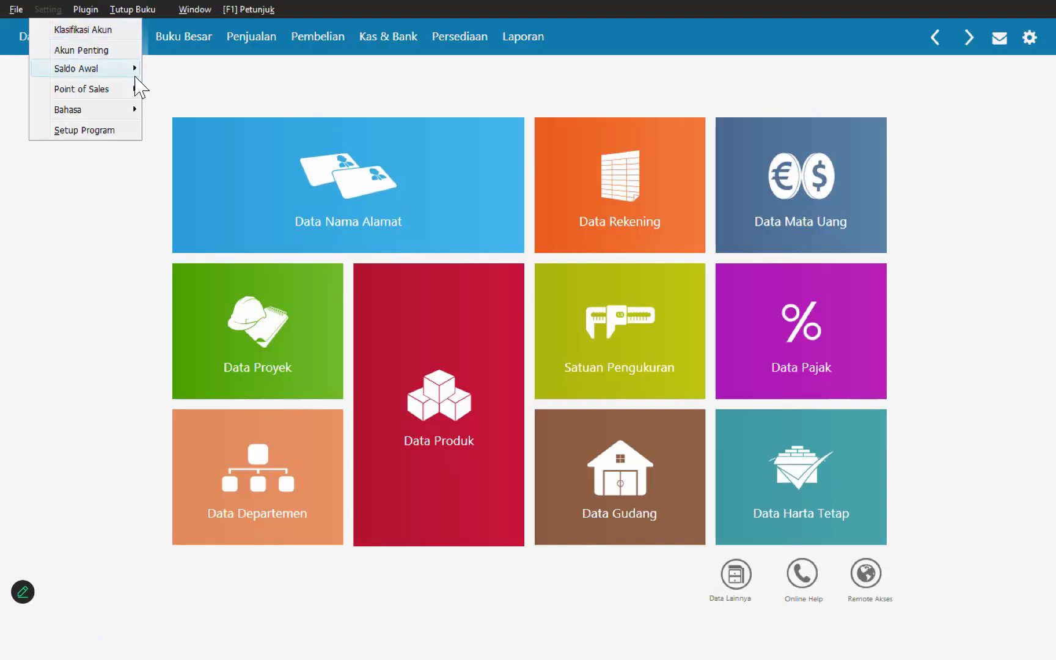
left_click(242, 96)
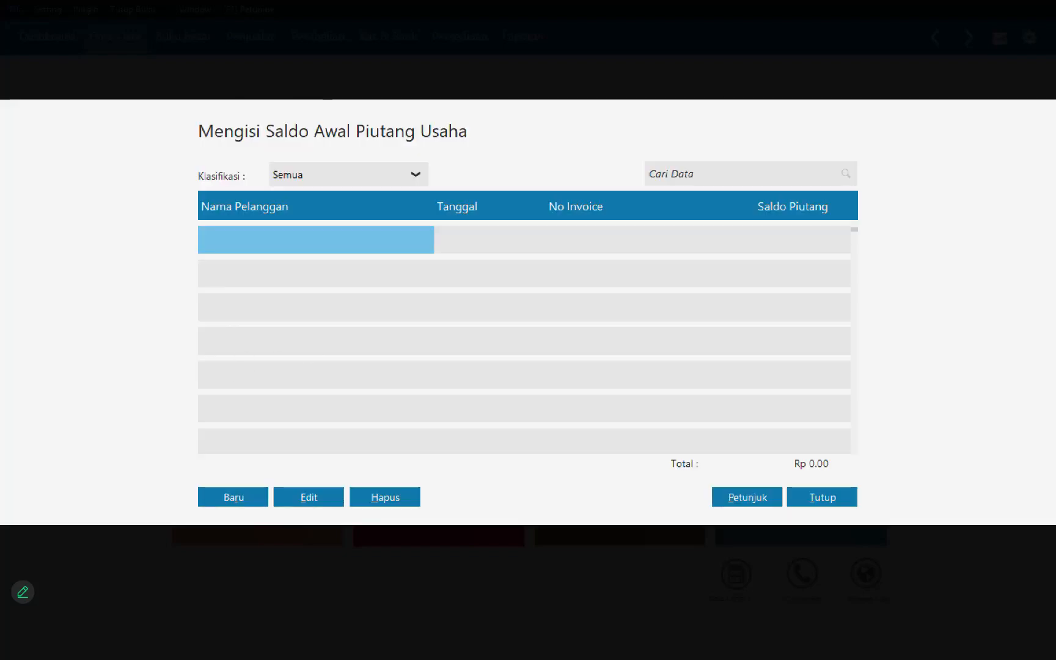
left_click(233, 497)
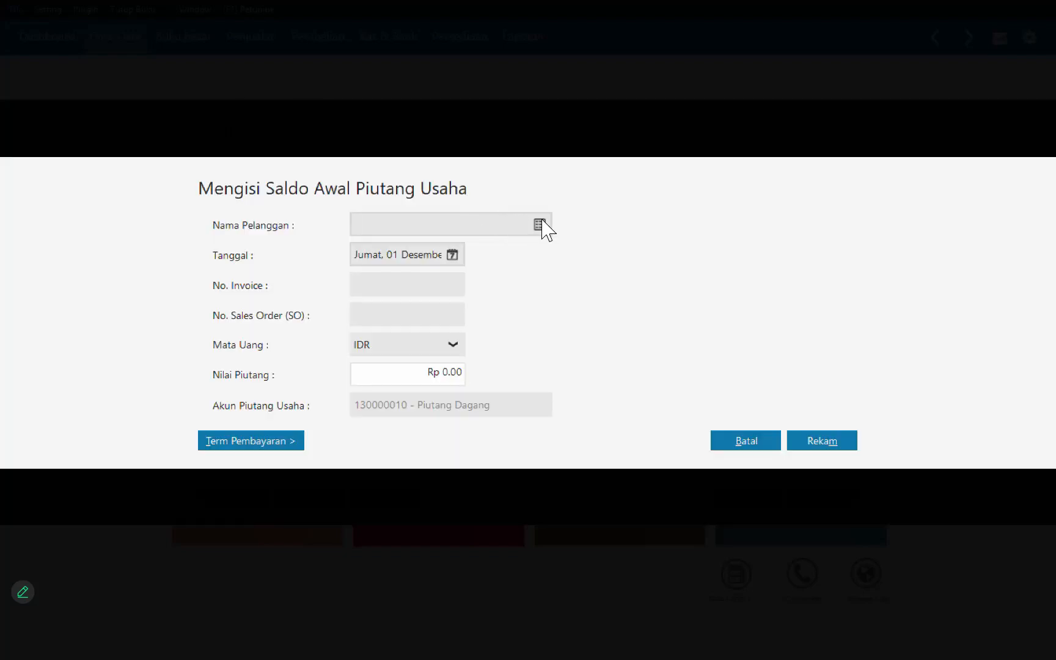
left_click(540, 225)
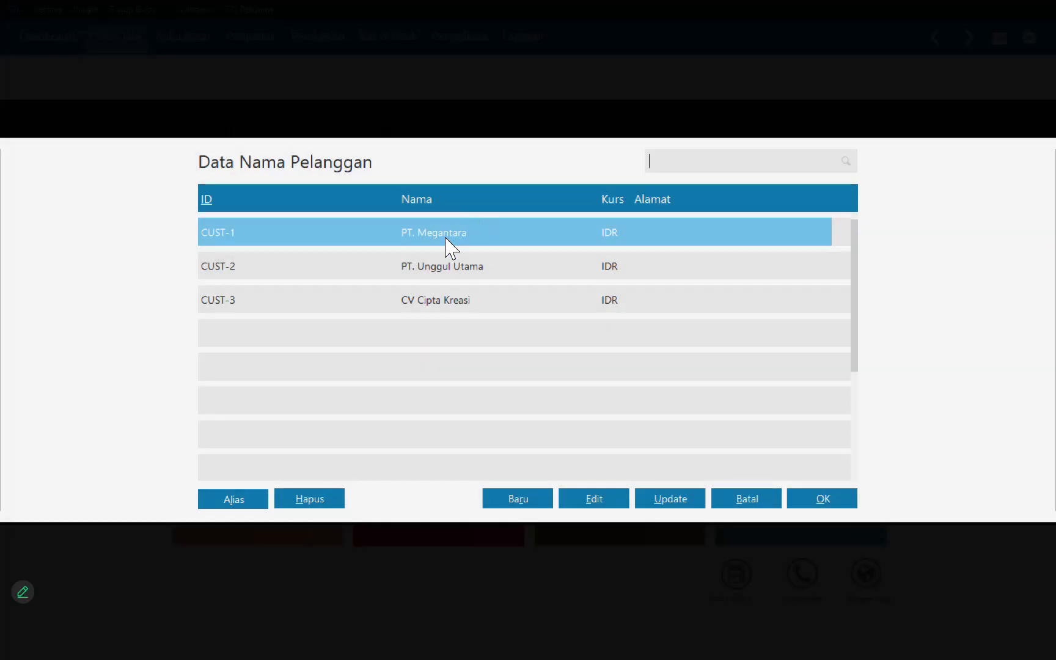
double_click(445, 238)
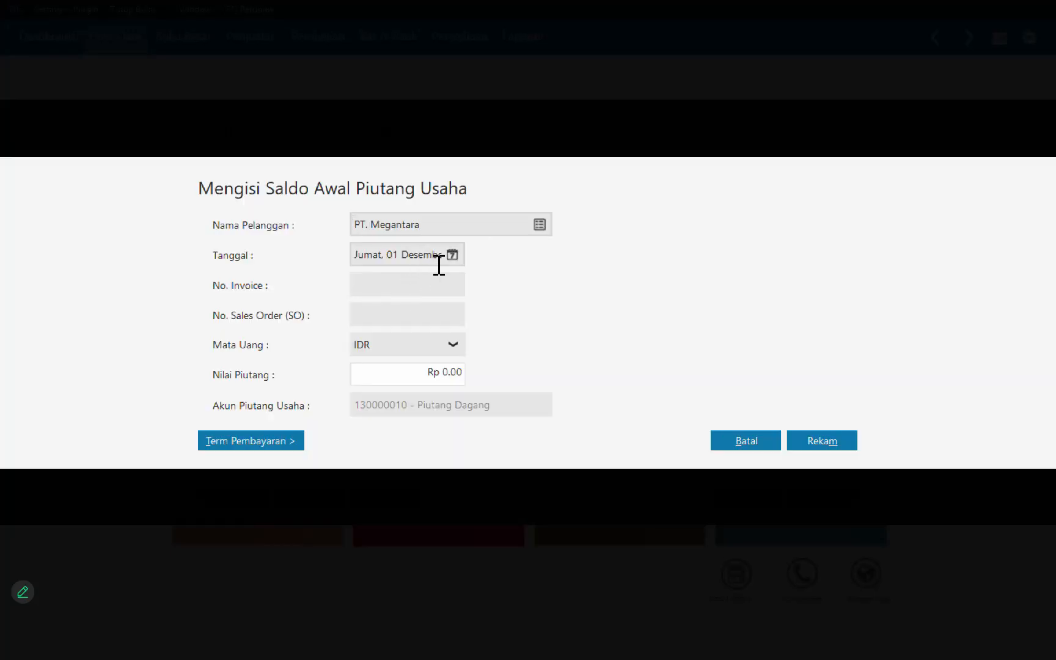
left_click(457, 254)
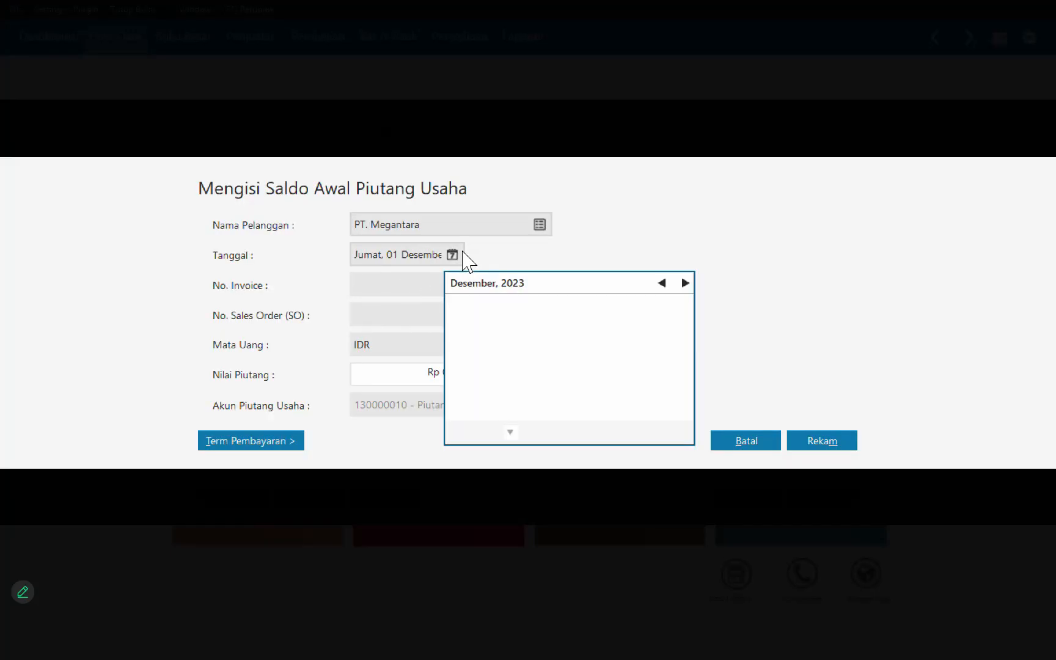
left_click(608, 330)
Step: Enter invoice number INV-01 and a receivable of Rp 1,250,000 for PT. Megantara, and save the entry
left_click(432, 291)
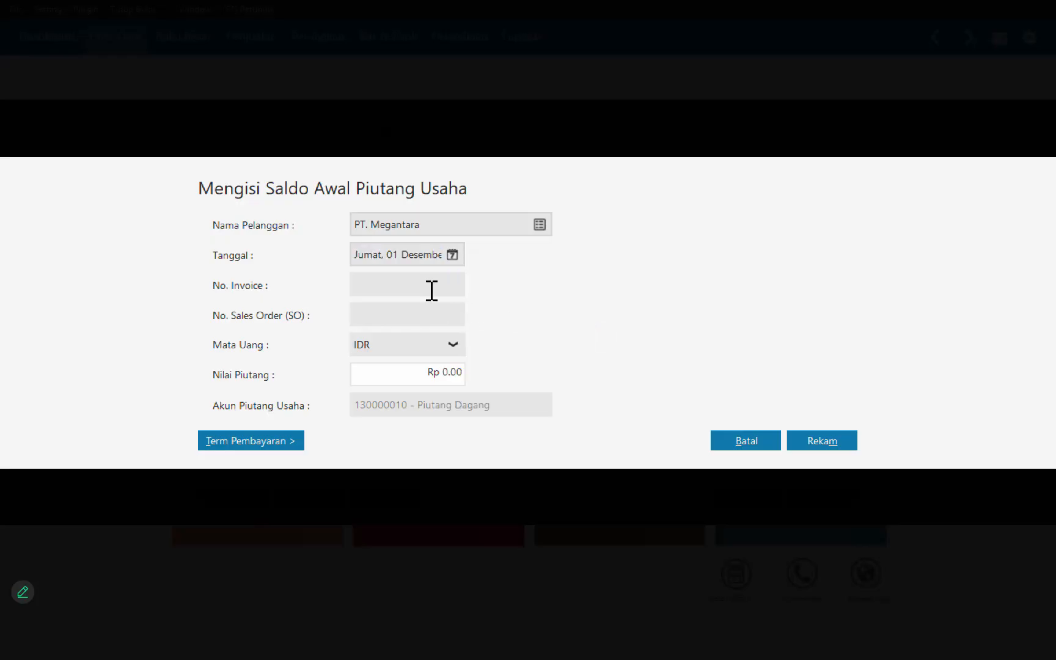
type("INV-021")
left_click(449, 374)
type("1250000")
key("Return")
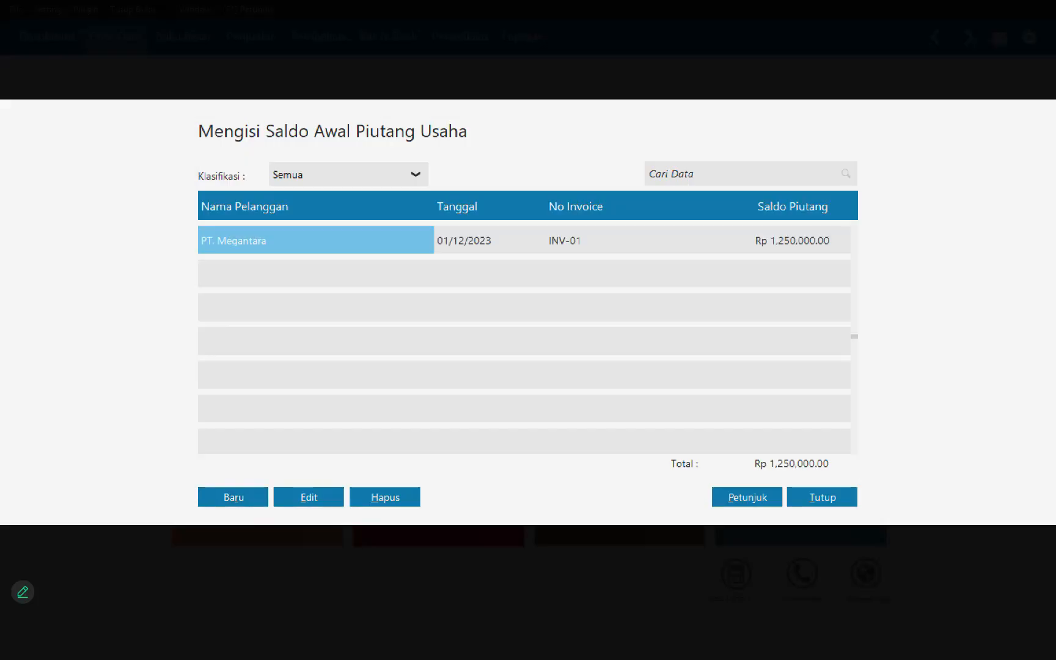
Step: Start a new receivable opening balance for customer PT. Unggul Utama dated 11 November 2023
key("alt+r")
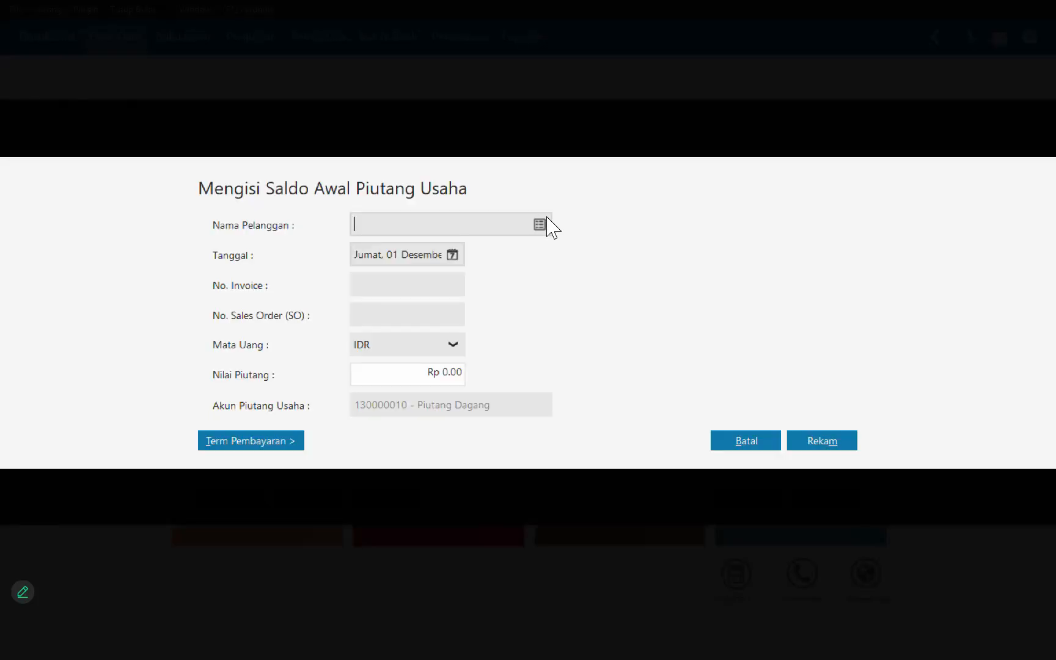
left_click(547, 218)
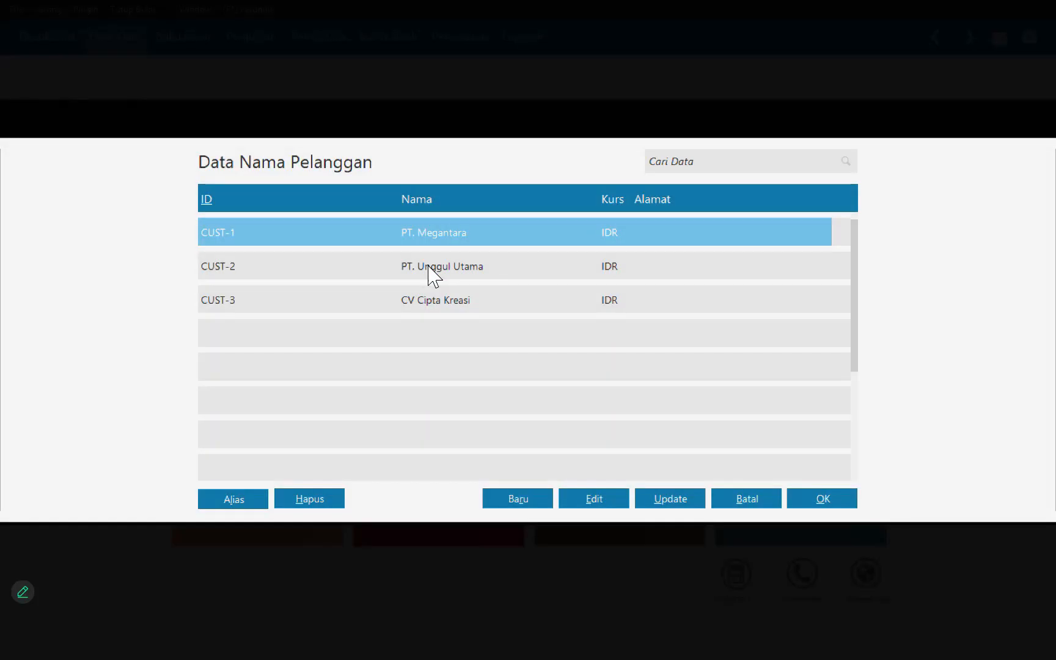
double_click(430, 266)
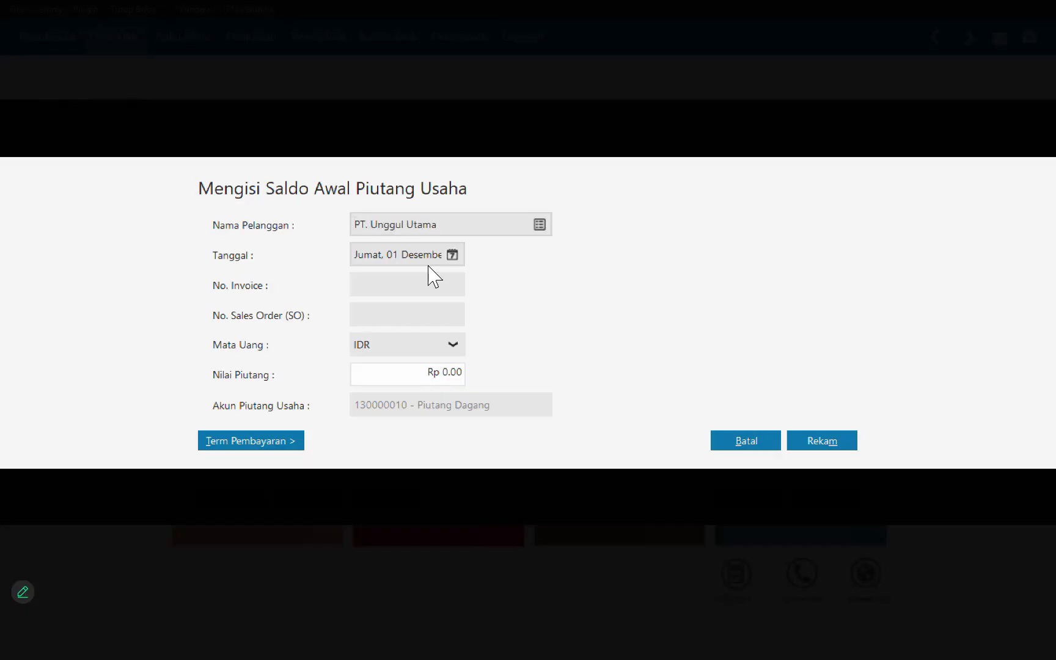
left_click(455, 256)
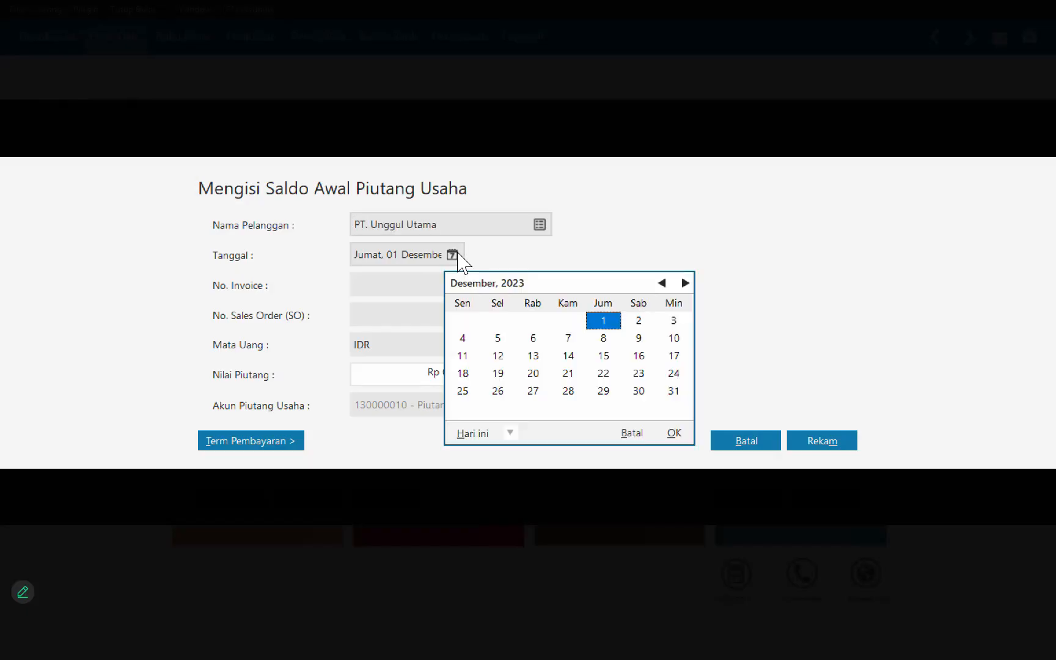
left_click(662, 282)
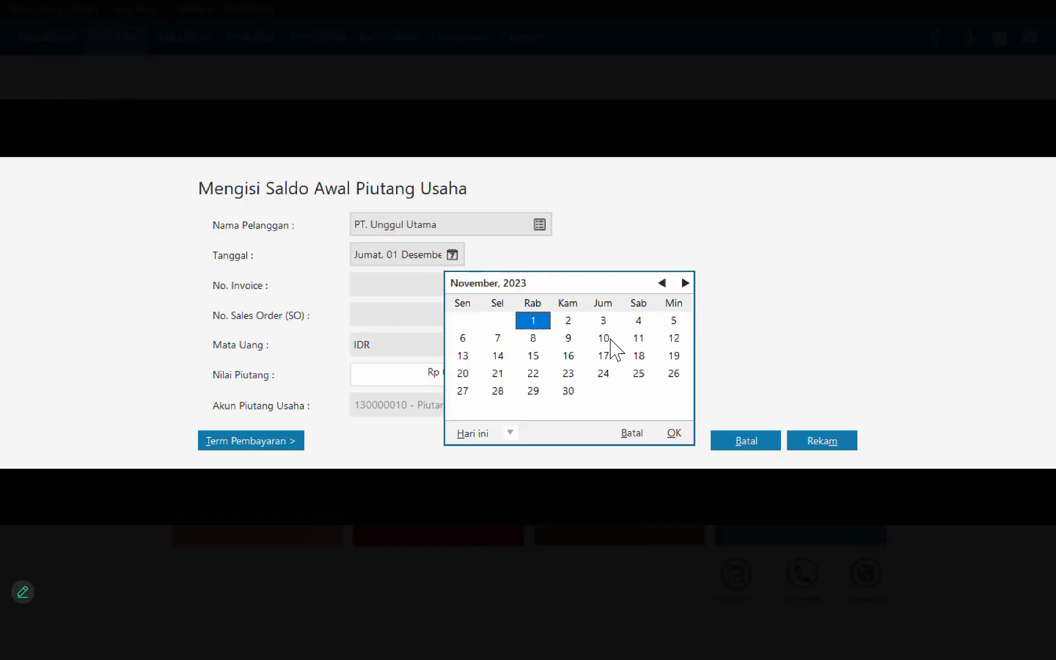
left_click(638, 338)
Step: Enter invoice number INV-02 and a receivable of Rp 2,450,000 for PT. Unggul Utama, and save the entry
left_click(378, 287)
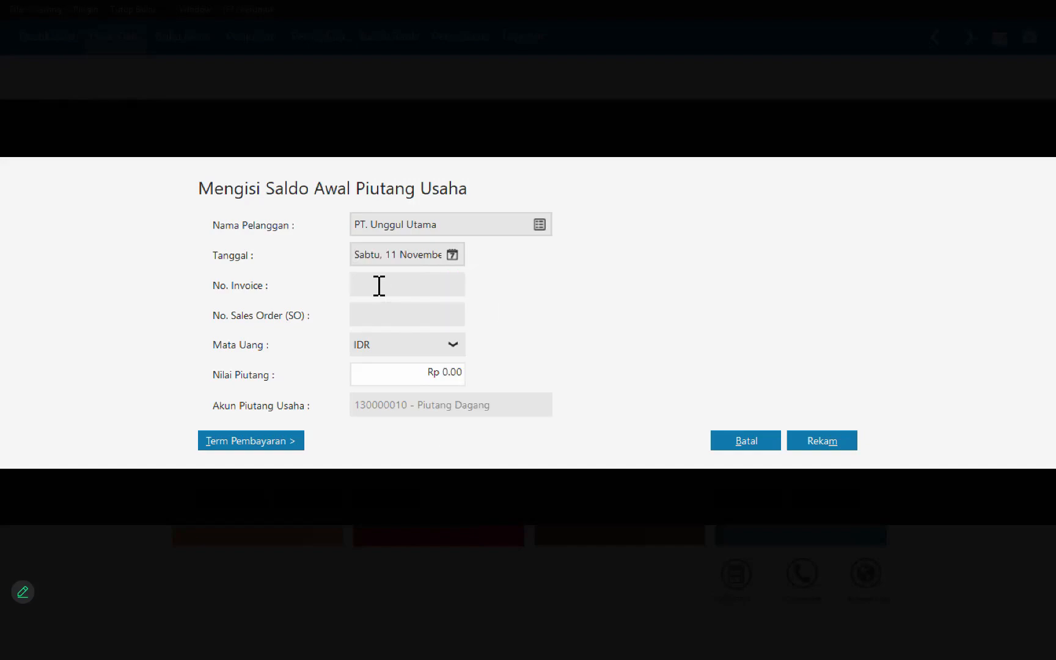
type("INV-02")
left_click(406, 384)
type("2450000")
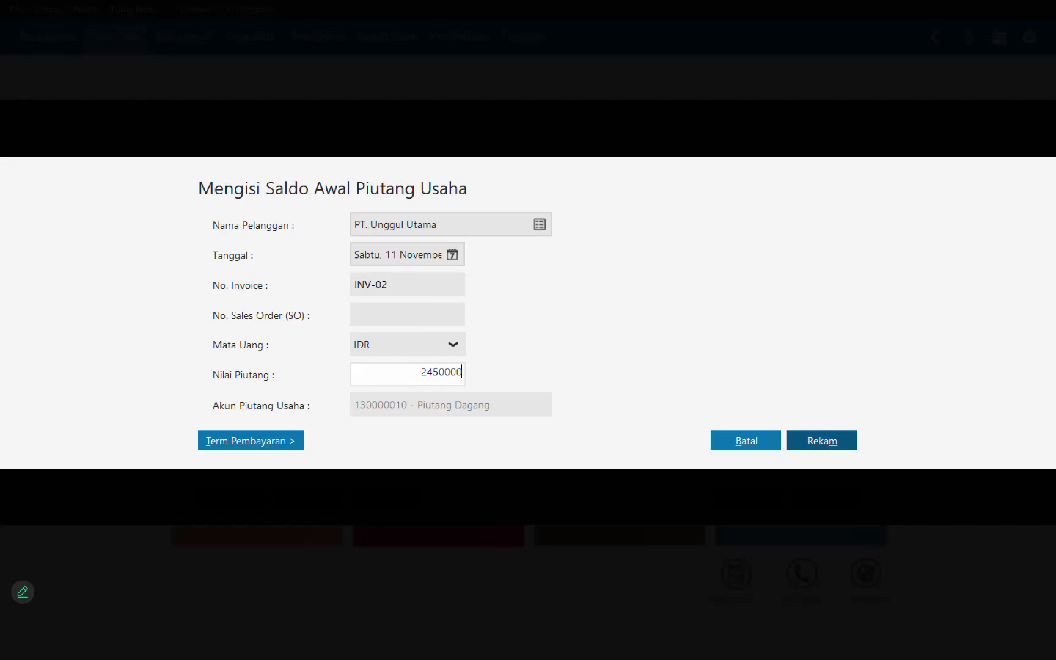
left_click(822, 441)
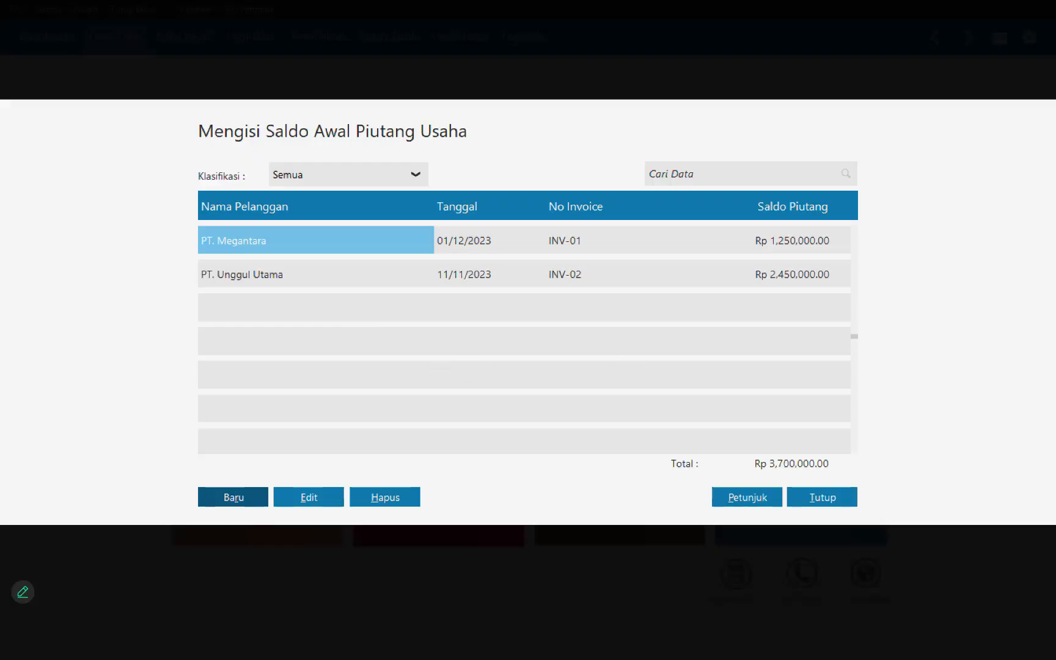
Step: Start a new receivable opening balance for customer CV Cipta Kreasi dated 25 November 2023
left_click(233, 497)
left_click(546, 230)
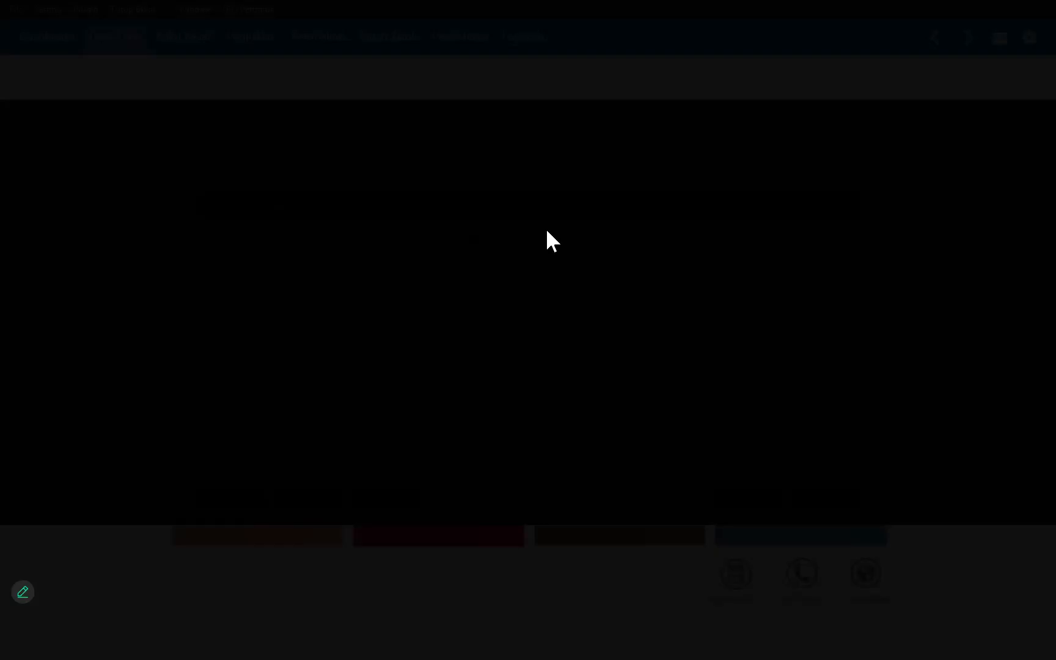
double_click(454, 303)
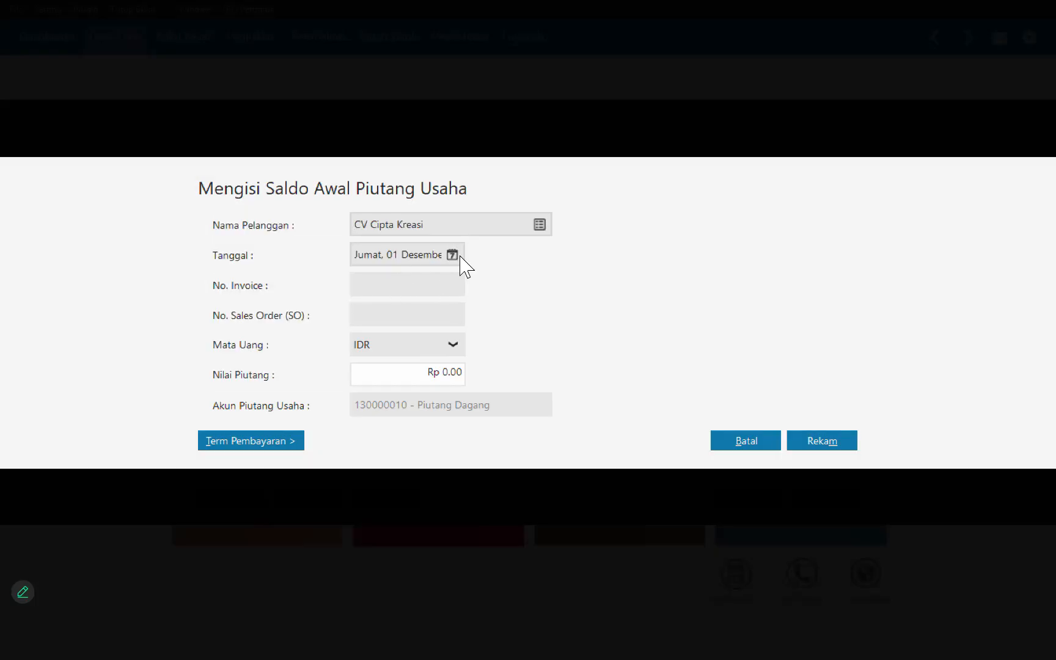
left_click(459, 256)
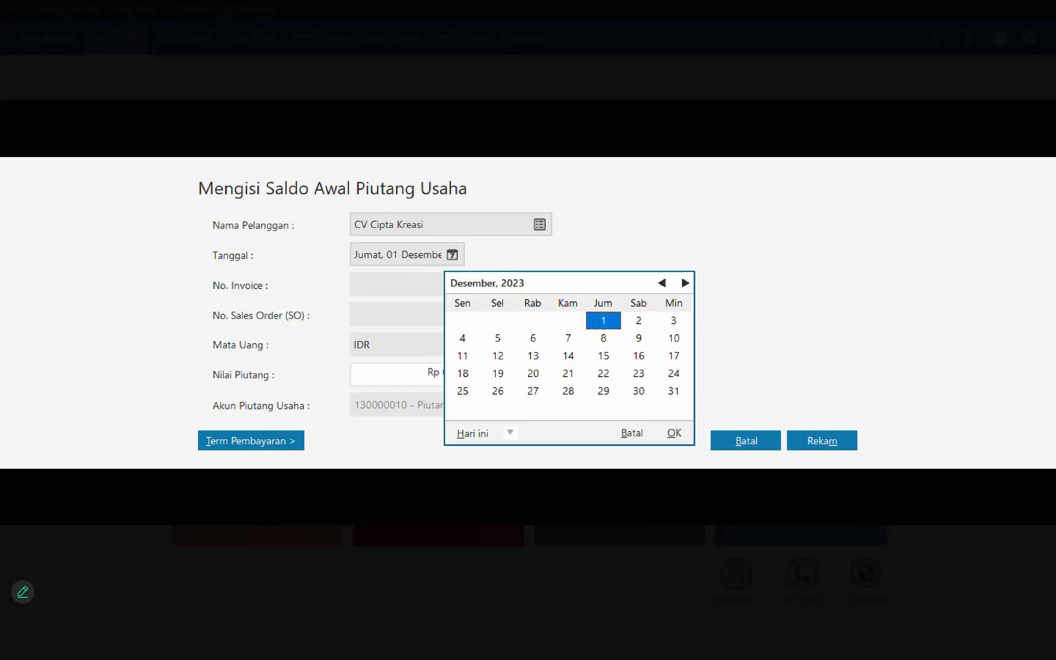
key("Page_Up")
left_click(639, 373)
Step: Enter invoice INV-03 with a receivable of Rp 850,000 for CV Cipta Kreasi, save it and close the receivables list
left_click(396, 288)
type("INV-03")
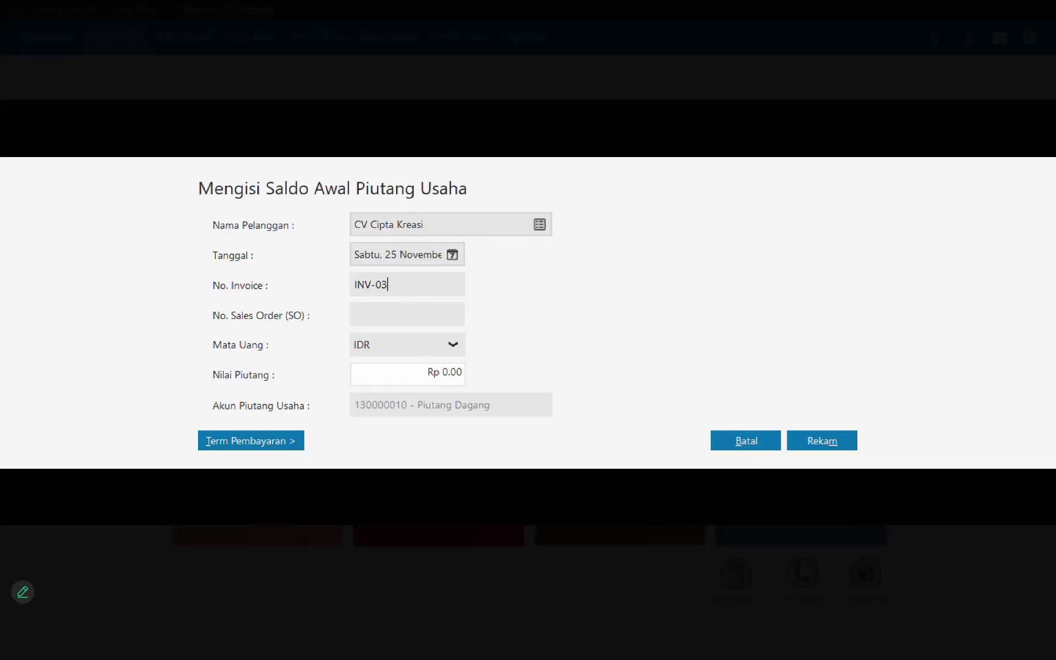
key("Tab")
key("Tab")
key("Tab")
type("850000")
key("alt+m")
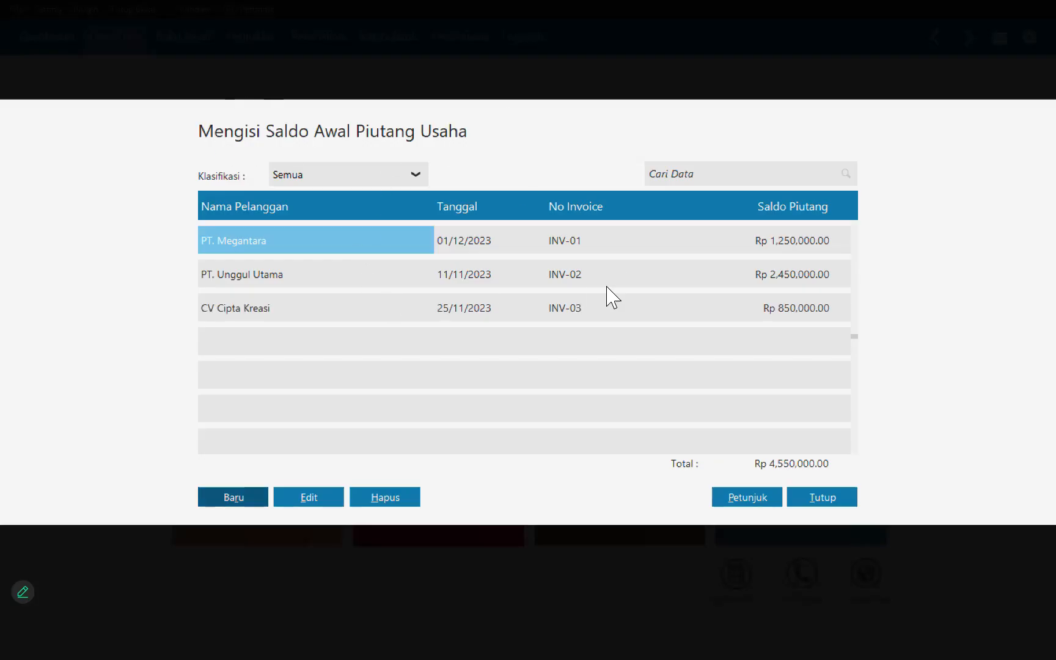
left_click(822, 497)
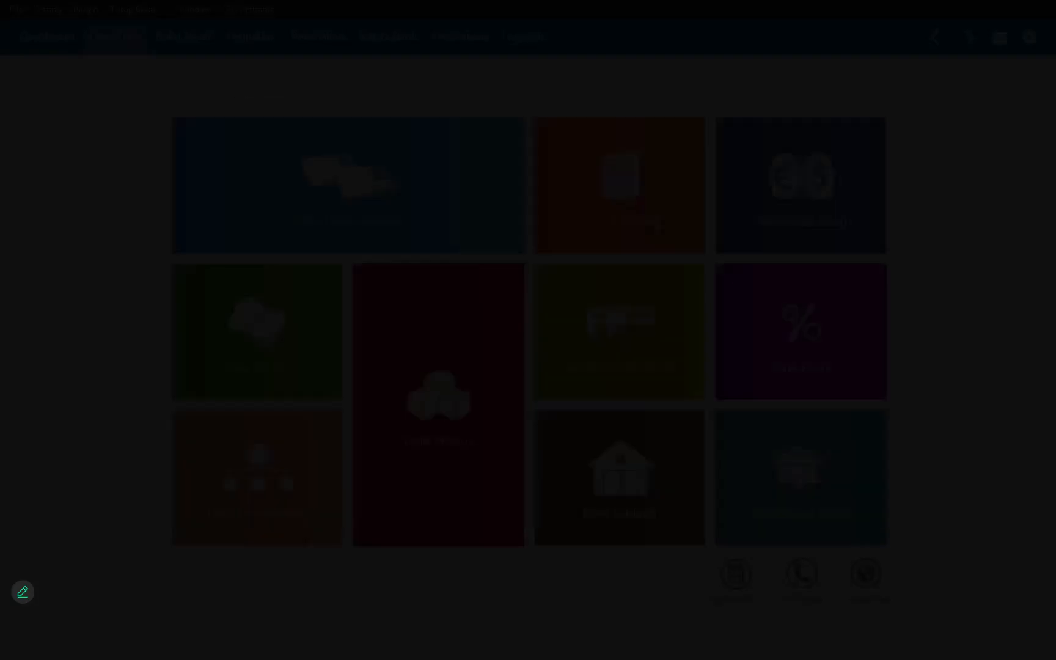
Step: Open the accounts payable opening balances and start a new entry for vendor PT. Sinar Elektro dated 11 December 2023
left_click(49, 9)
mouse_move(124, 71)
left_click(251, 113)
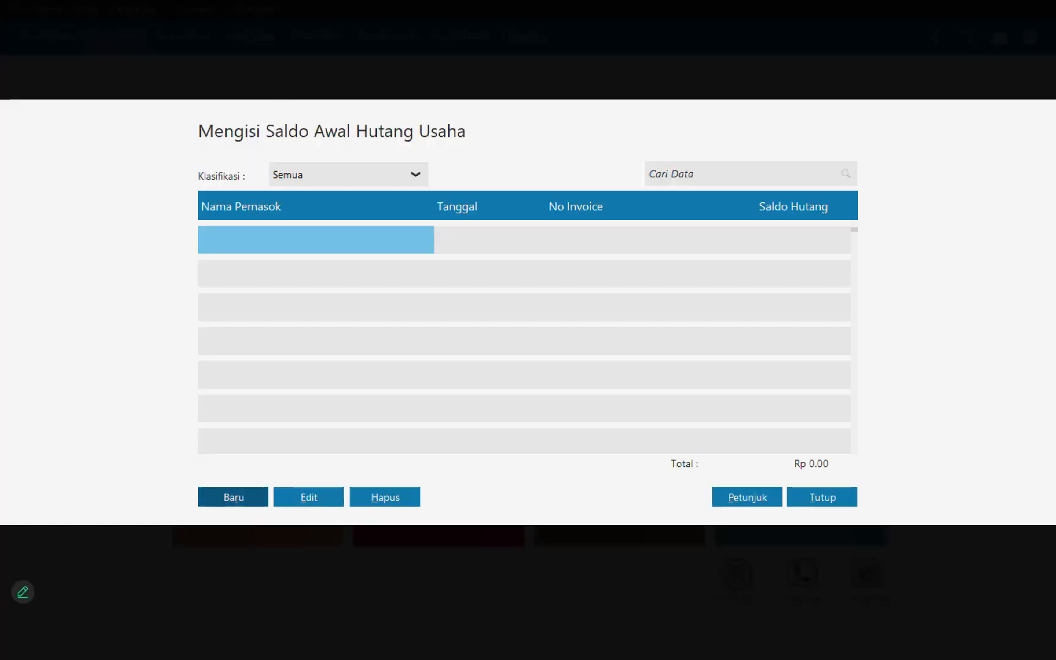
left_click(231, 497)
left_click(545, 224)
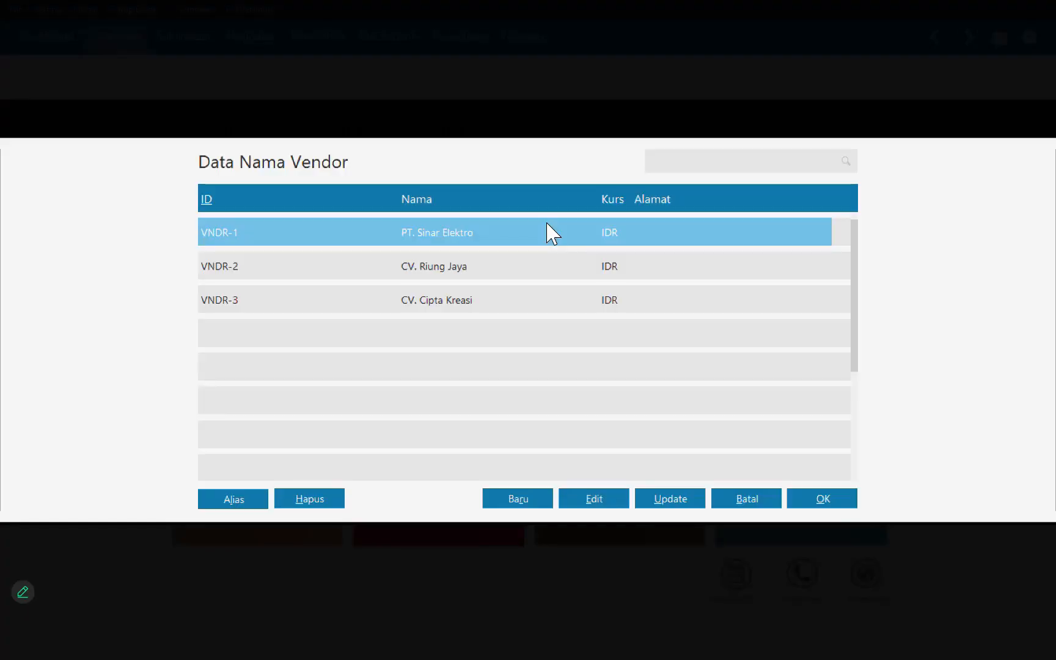
double_click(497, 236)
left_click(452, 256)
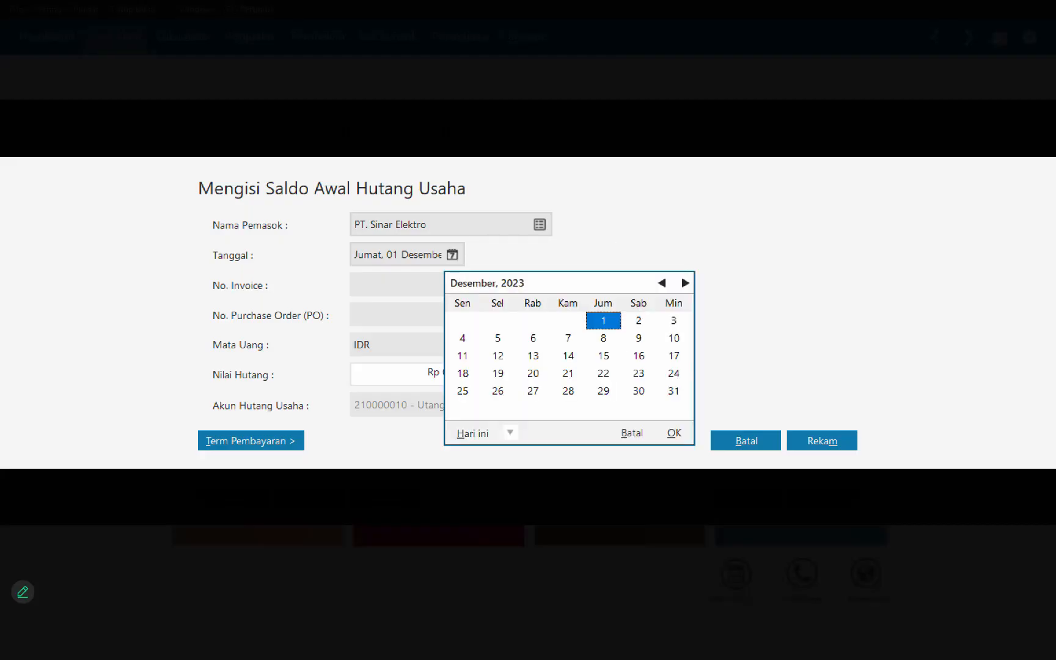
left_click(462, 355)
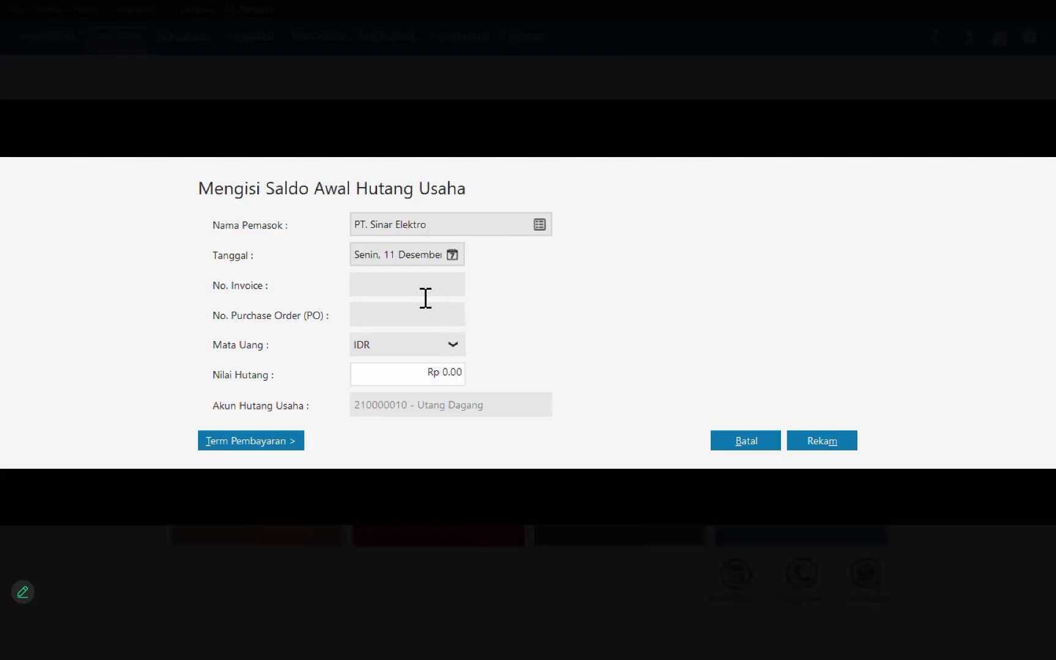
Step: Enter invoice number INV-01 and a payable of Rp 10,000,000 for PT. Sinar Elektro, and save the entry
type("INV-01")
left_click(438, 377)
type("10000000")
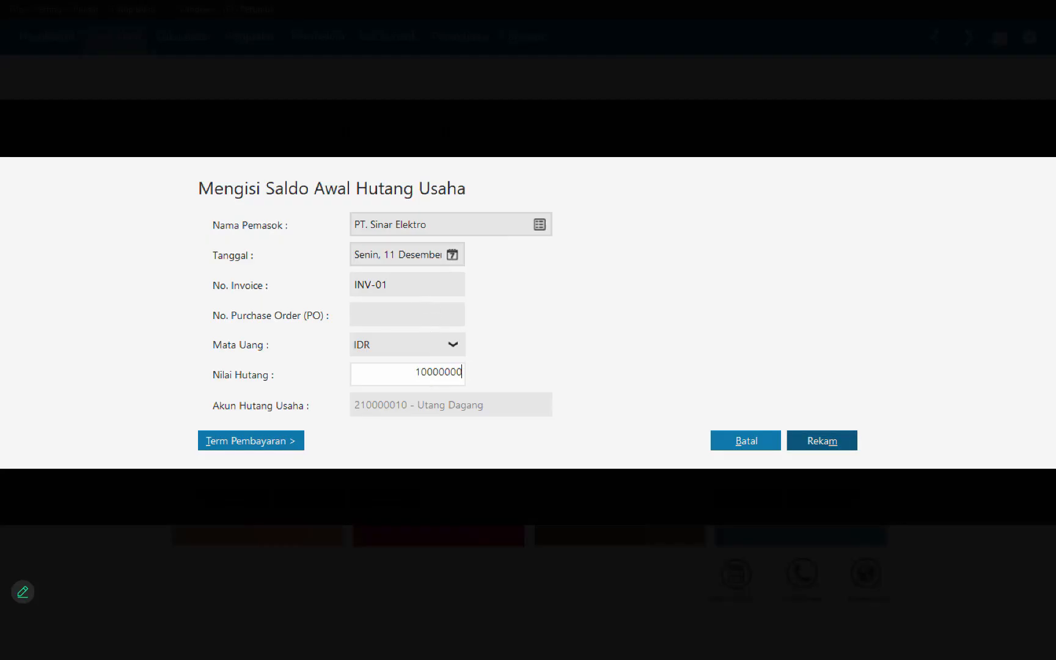
left_click(822, 441)
Step: Start a new payable opening balance for vendor CV. Riung Jaya dated 12 November 2023
left_click(234, 498)
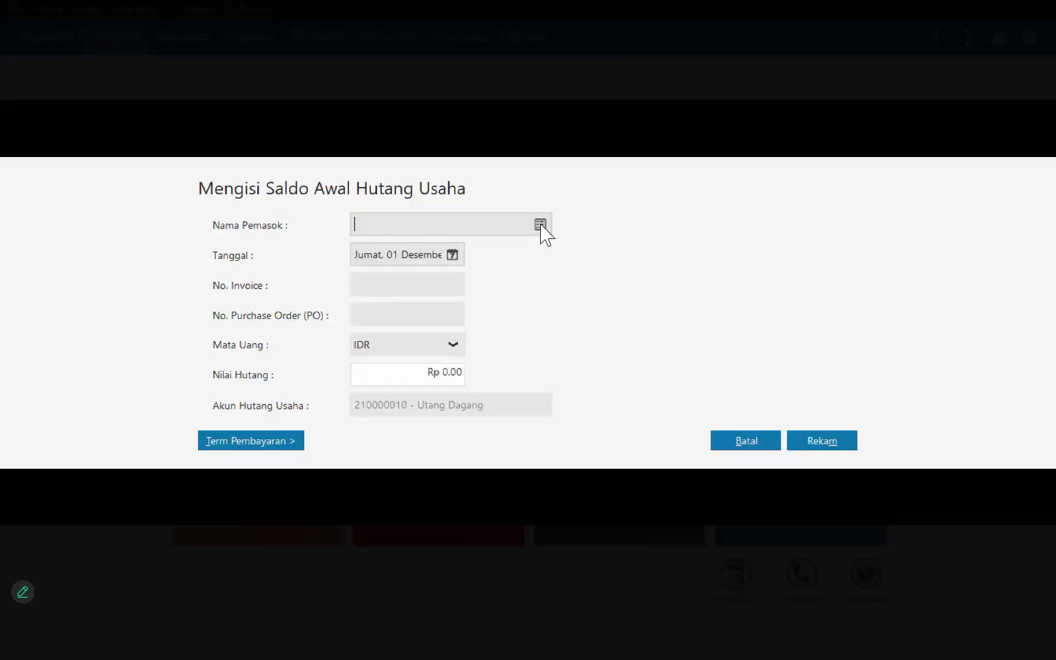
left_click(539, 224)
double_click(464, 270)
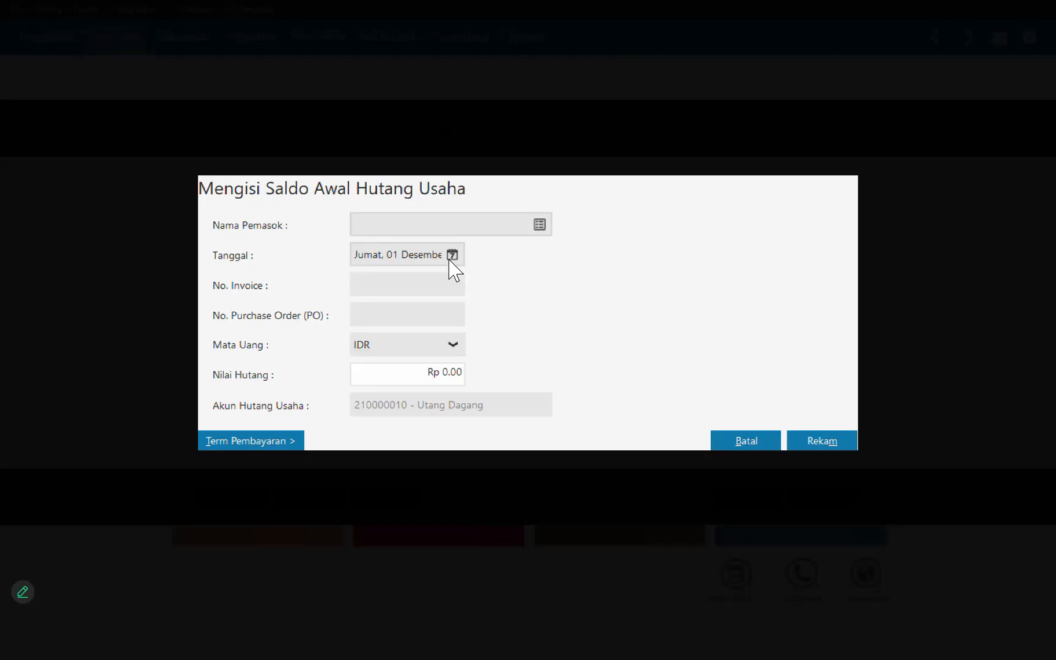
left_click(457, 257)
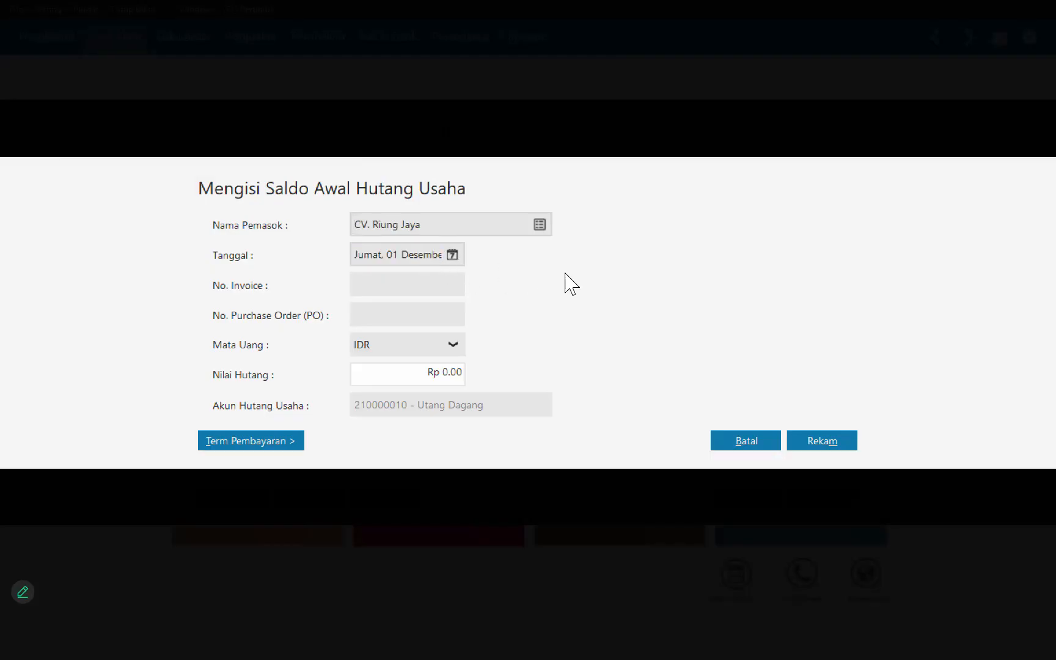
left_click(662, 283)
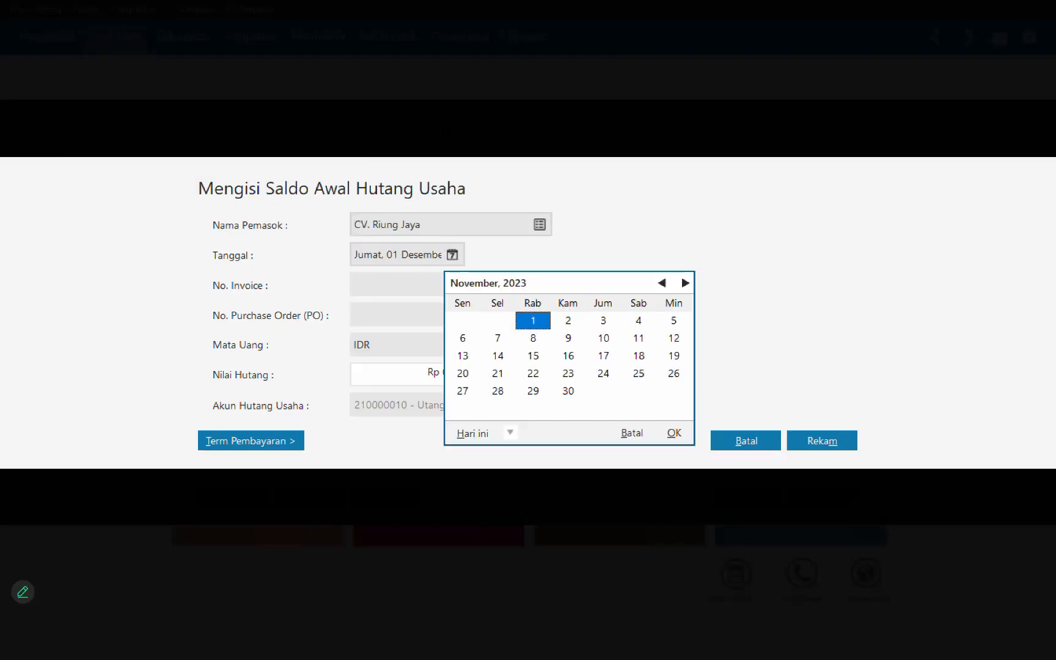
double_click(674, 338)
Step: Enter invoice number INV-02 and a payable of Rp 6,025,000 for CV. Riung Jaya, and save the entry
left_click(410, 293)
type("INV-02")
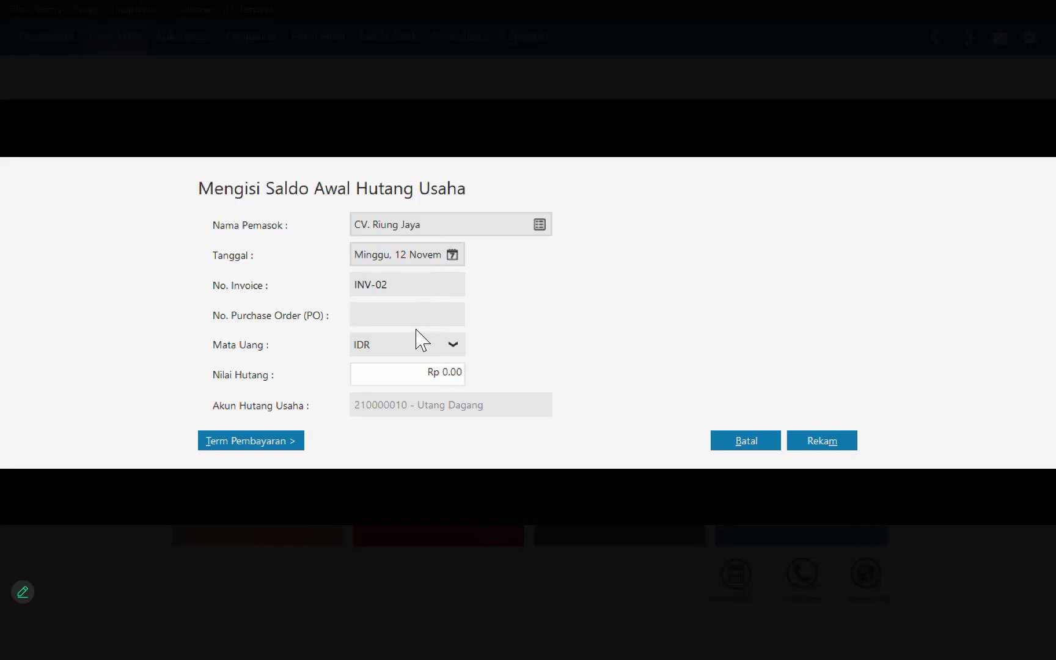
left_click(432, 373)
type("6025000")
key("alt+m")
Step: Start a new payable opening balance for vendor CV. Cipta Kreasi dated 26 November 2023
key("alt+r")
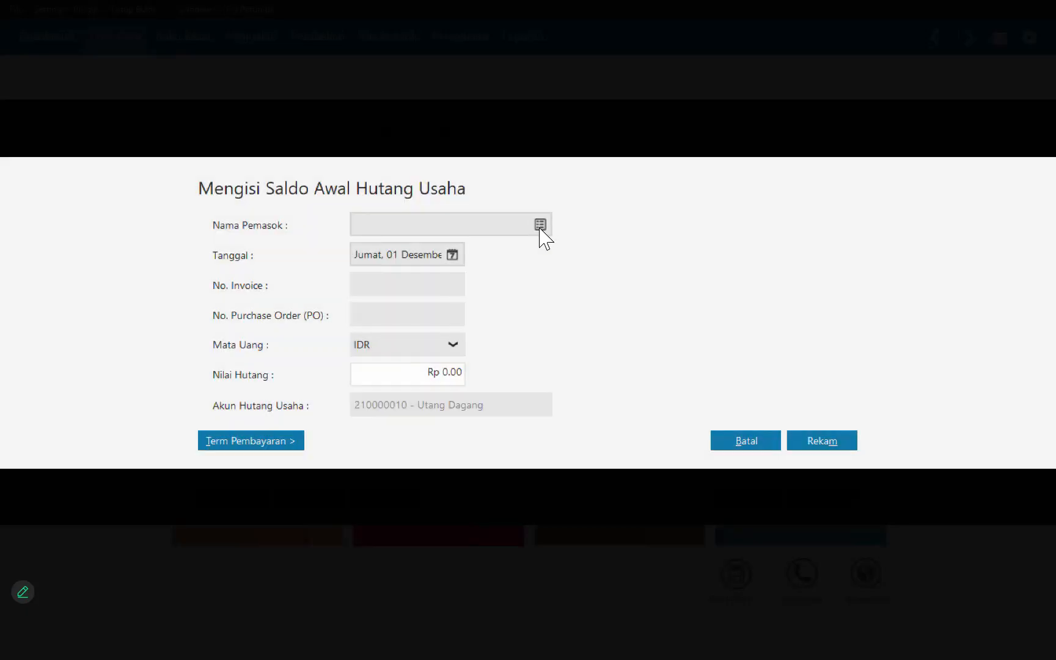
left_click(539, 225)
double_click(471, 301)
left_click(452, 256)
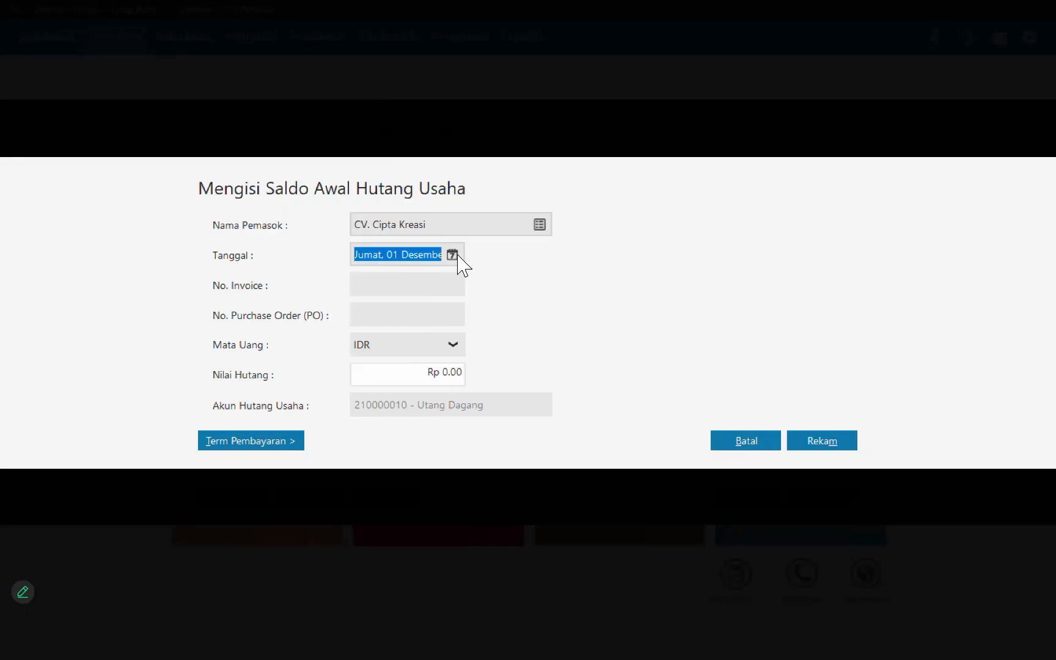
left_click(662, 283)
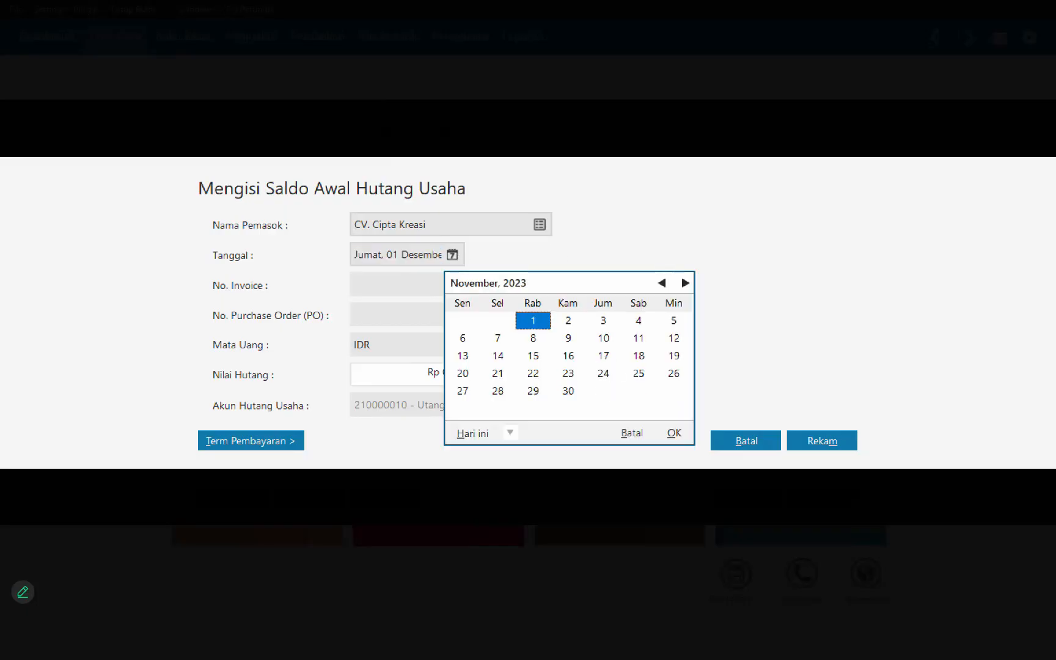
left_click(674, 373)
Step: Enter invoice number INV-03 and a payable of Rp 850,000 for CV. Cipta Kreasi, save the entry and close the payable opening balances
left_click(372, 291)
type("INV-03")
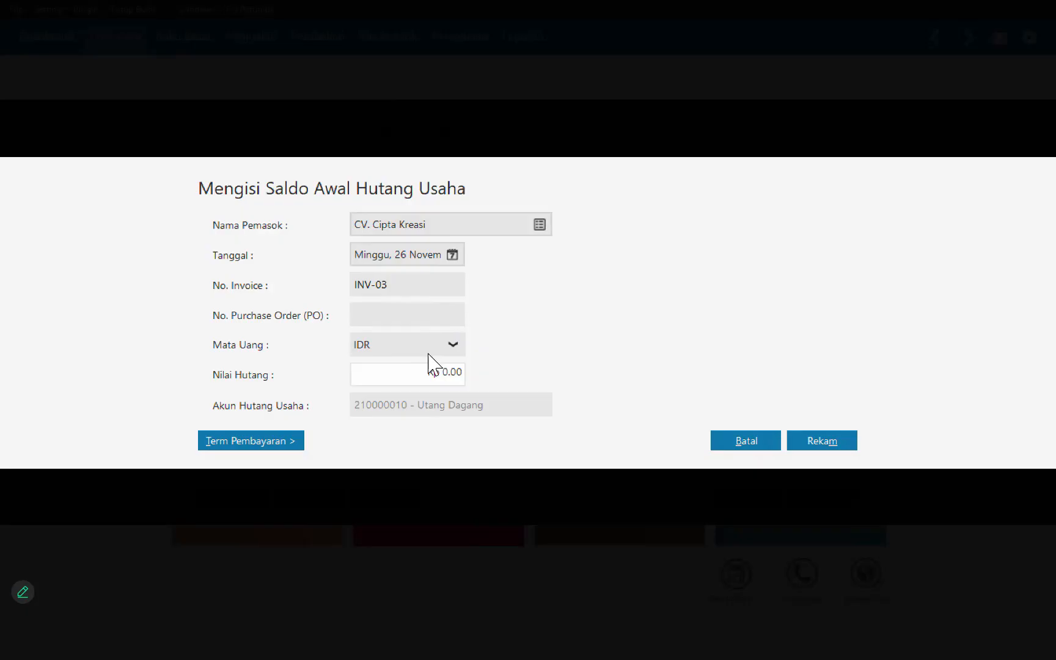
left_click(444, 372)
type("850000")
left_click(822, 441)
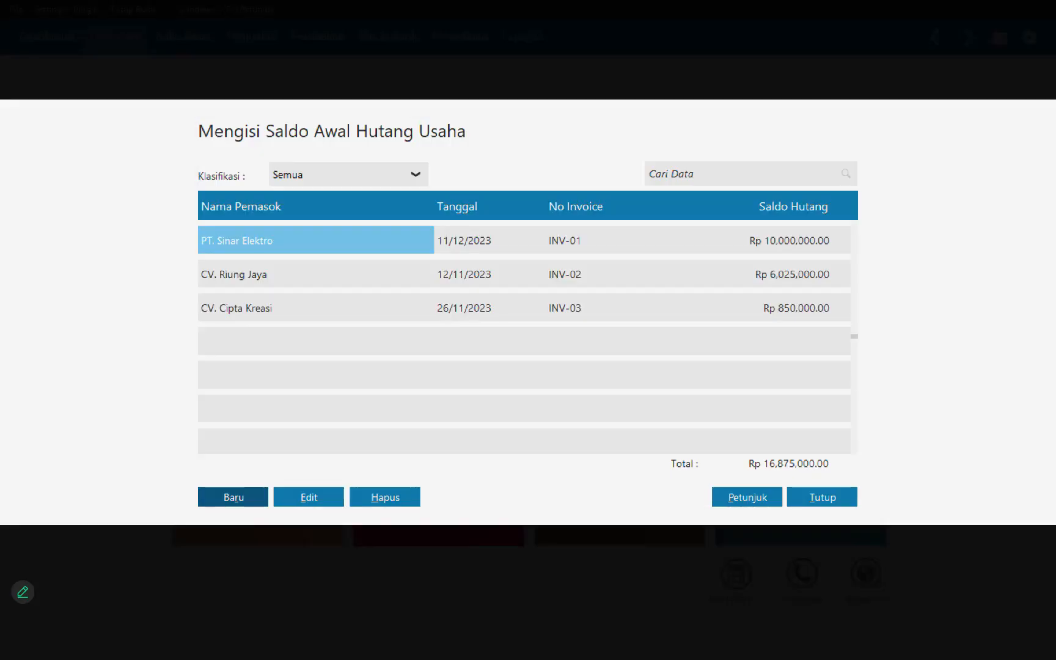
left_click(822, 497)
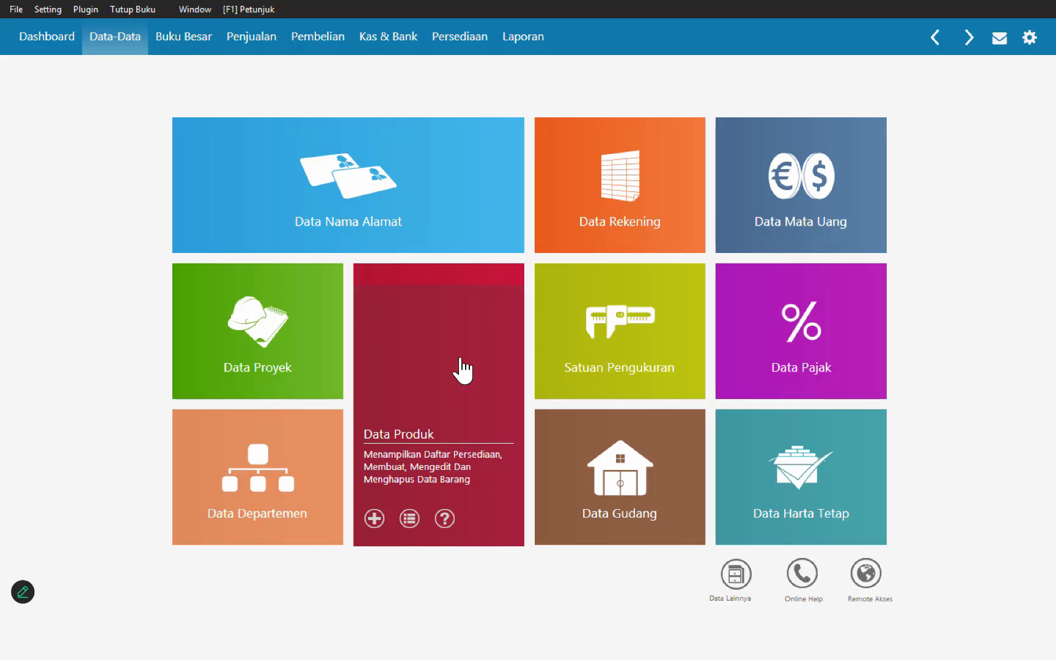
Step: Rename the product group Product 1 to Barang Dagang, save it and close the product group list
left_click(735, 574)
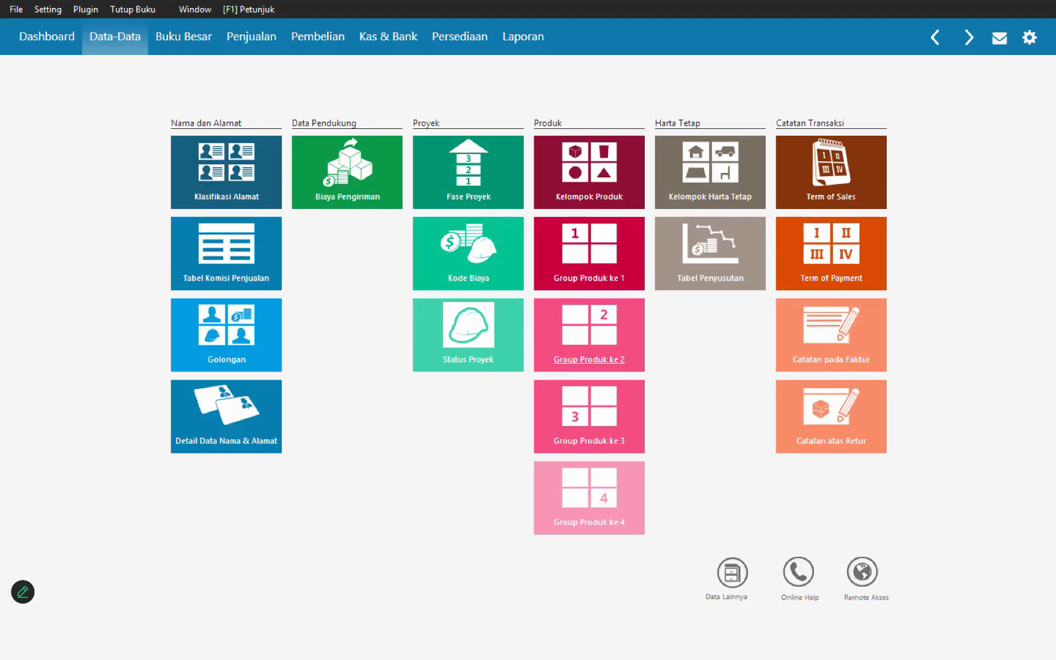
left_click(596, 189)
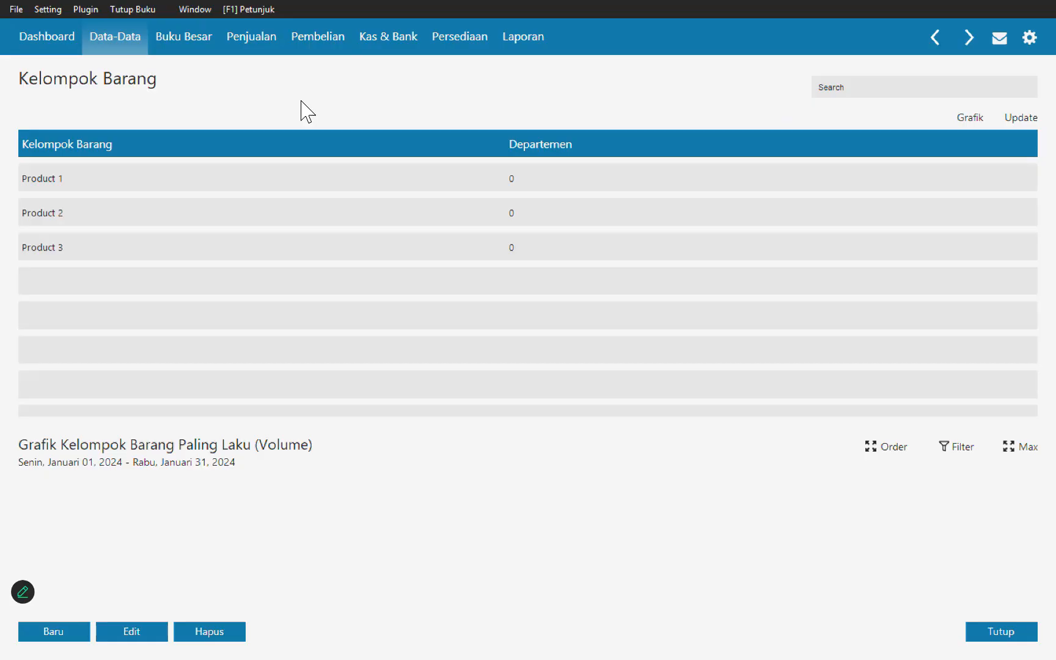
double_click(205, 180)
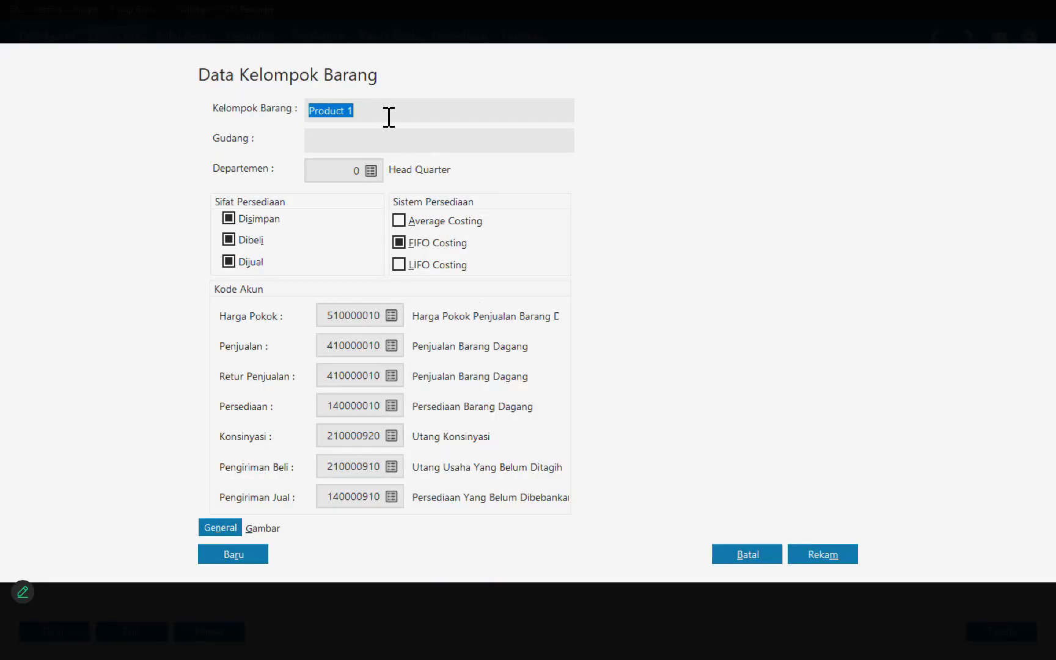
type("Barang Dagang")
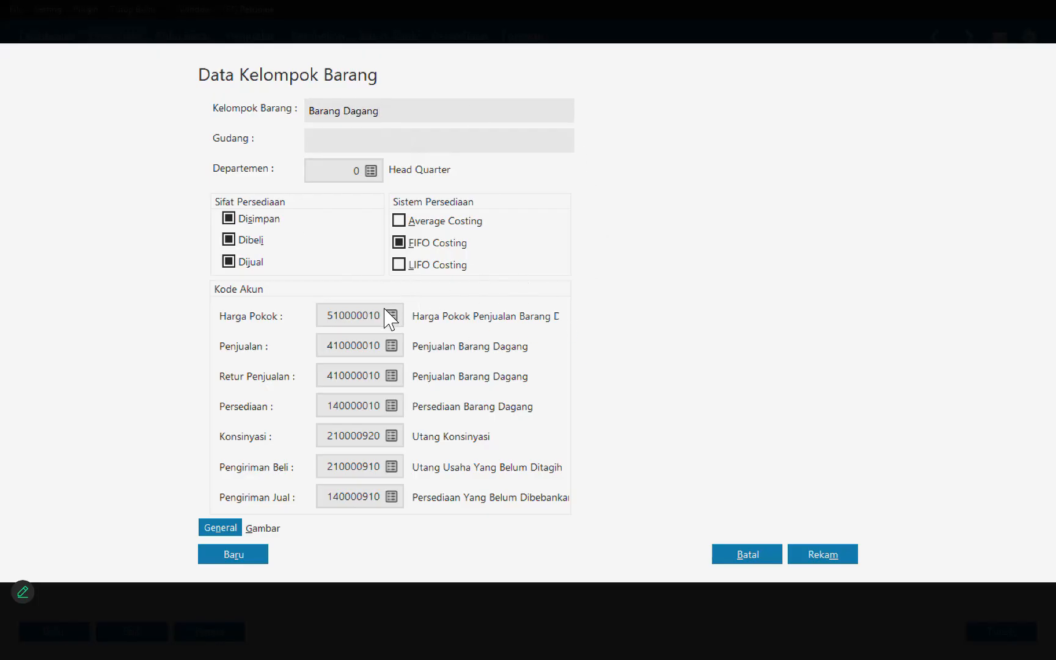
left_click(823, 555)
key("Return")
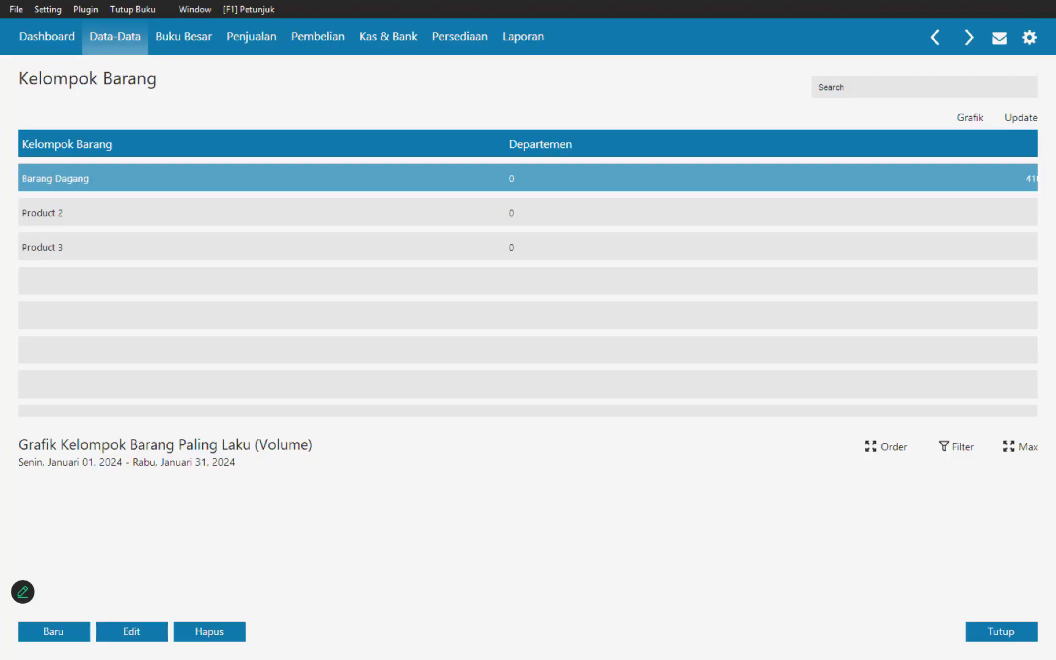
key("Escape")
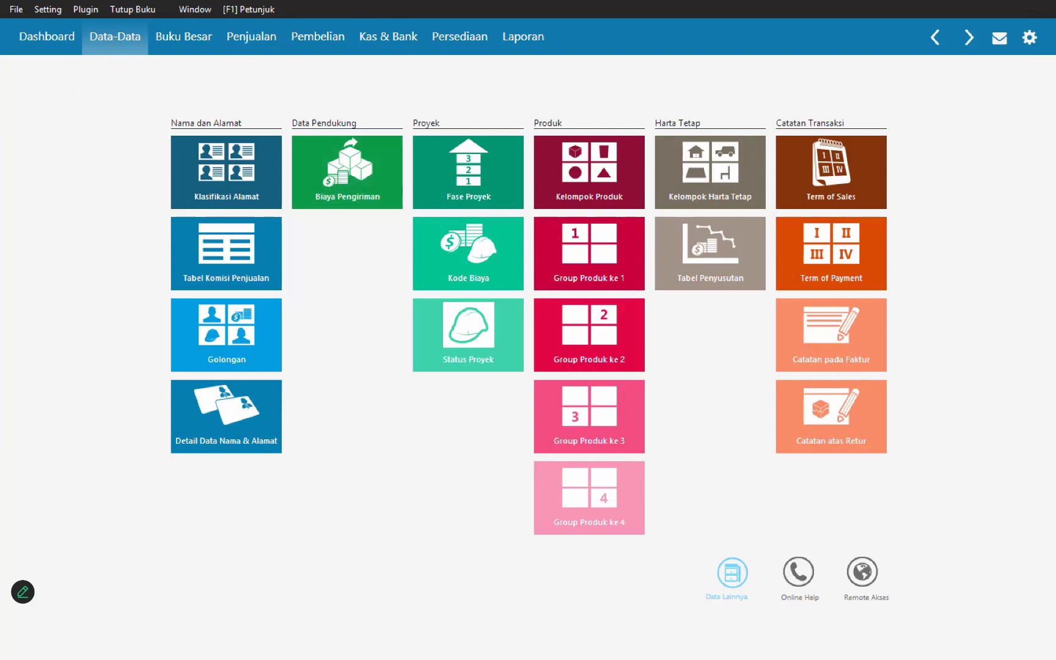
Step: Add a unit of measure with code and name Unit, mark it as a base unit and save it
left_click(733, 573)
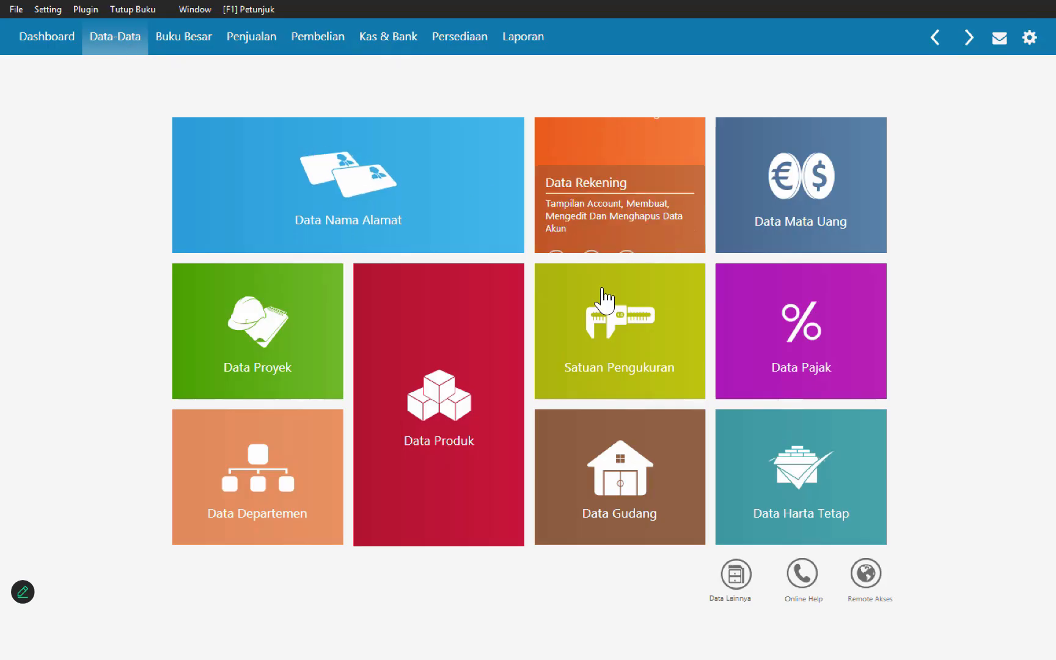
left_click(606, 324)
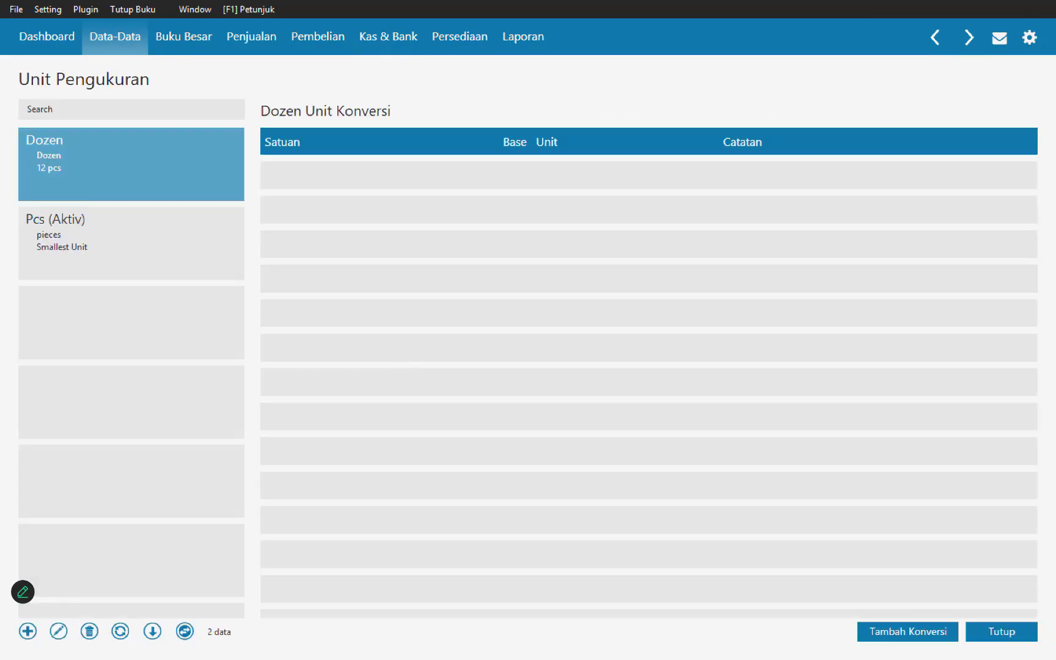
left_click(28, 632)
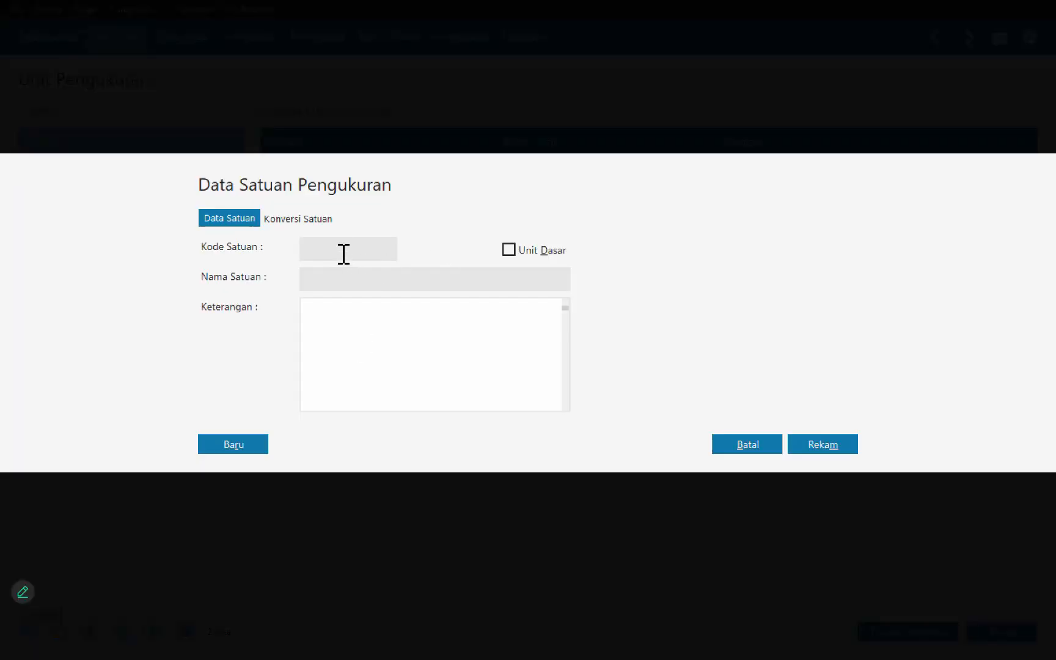
type("Uni")
type("Unit")
left_click(508, 250)
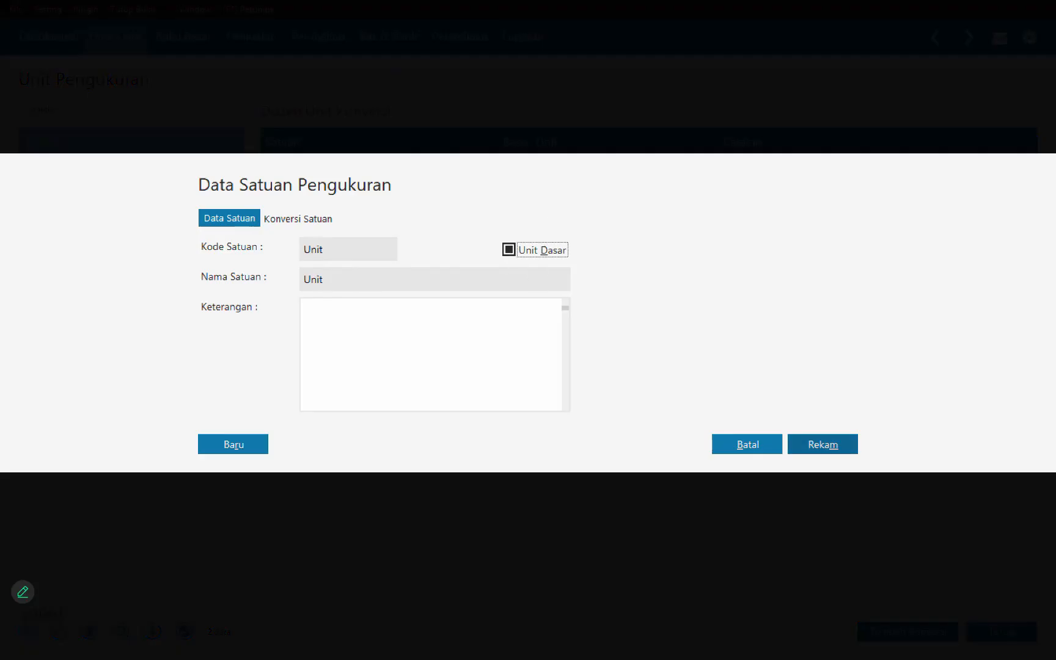
left_click(823, 444)
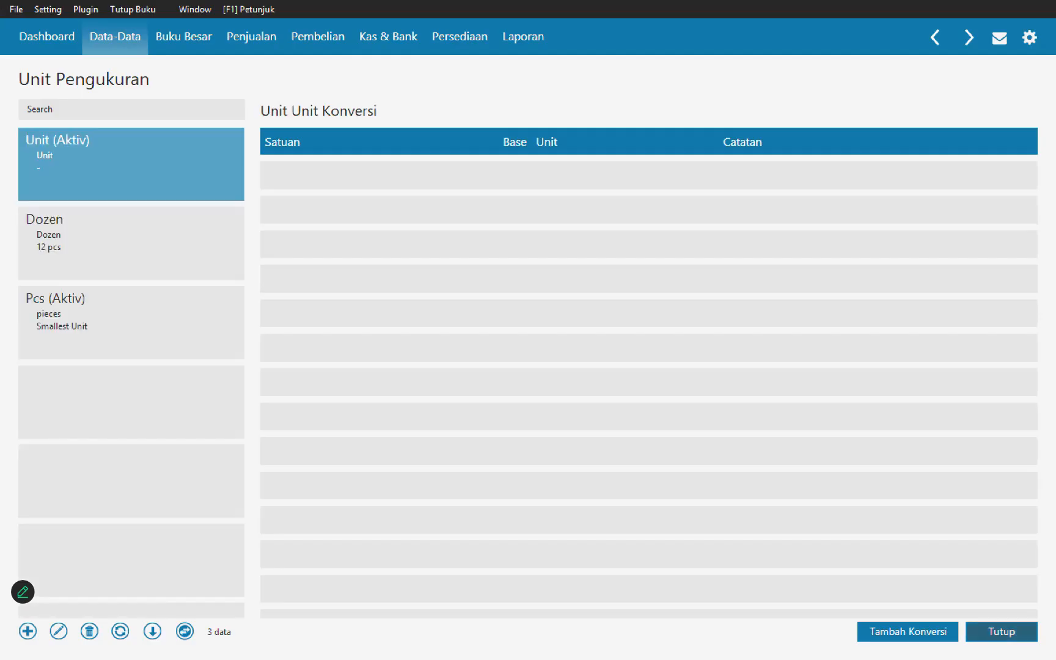
left_click(1002, 632)
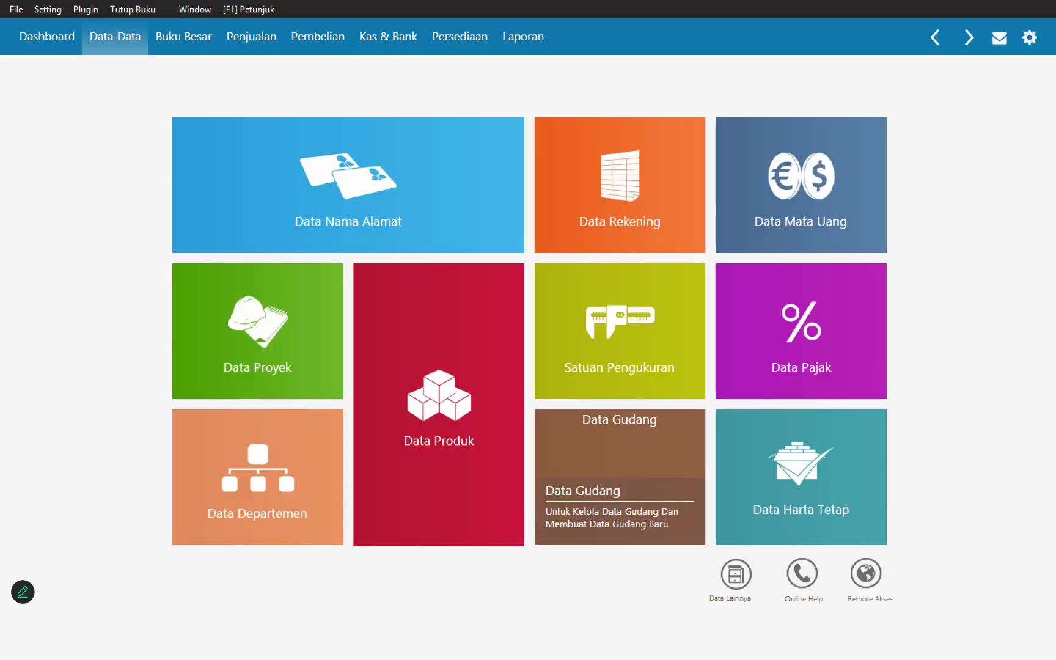
Step: Create a product record with item code B01 and description Kipas Angin in the Barang Dagang group
left_click(421, 385)
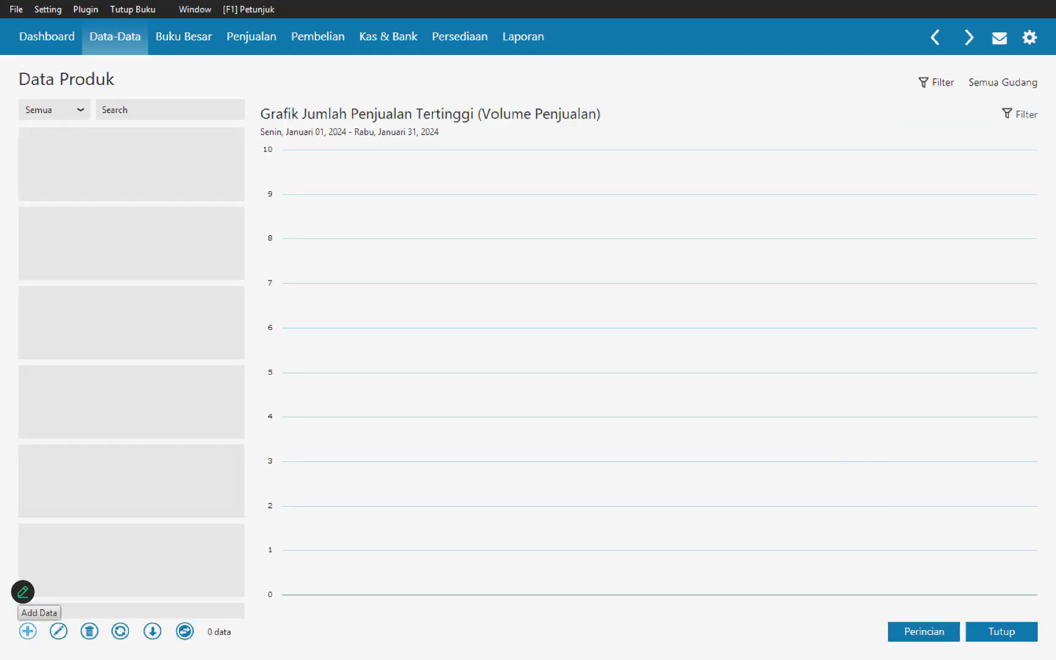
left_click(28, 632)
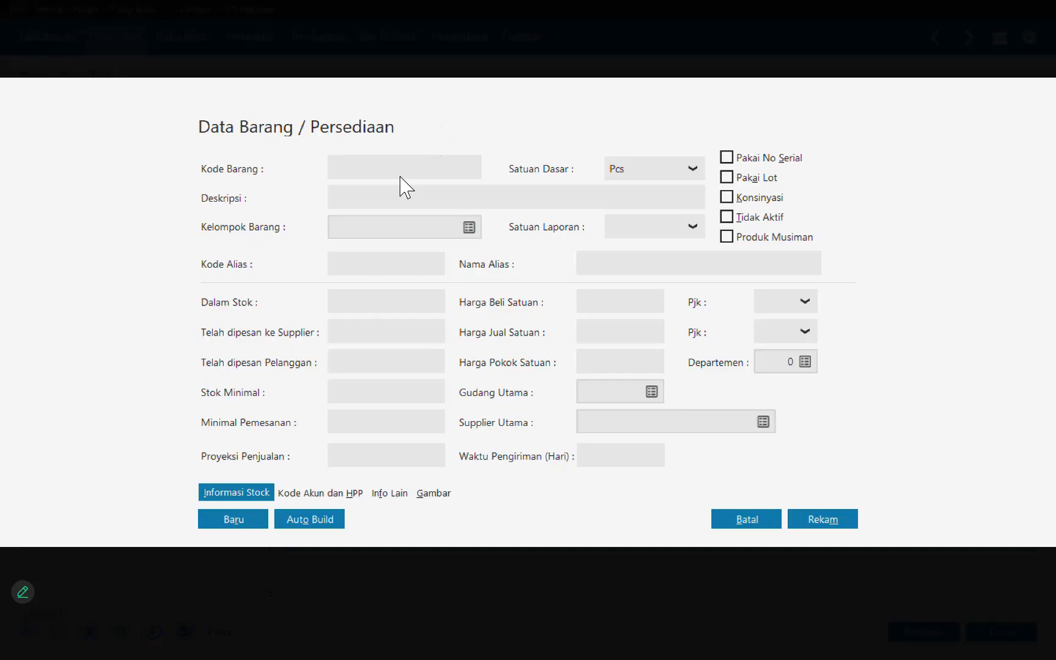
type("B01")
left_click(413, 206)
type("Kipas ")
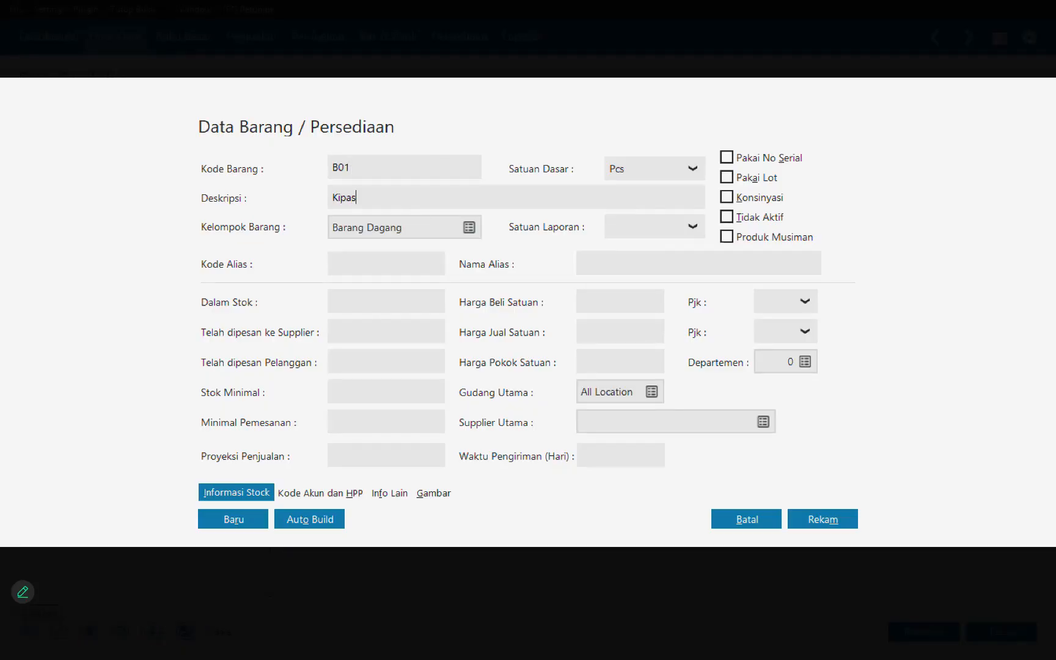
type("Angin")
key("Tab")
key("Tab")
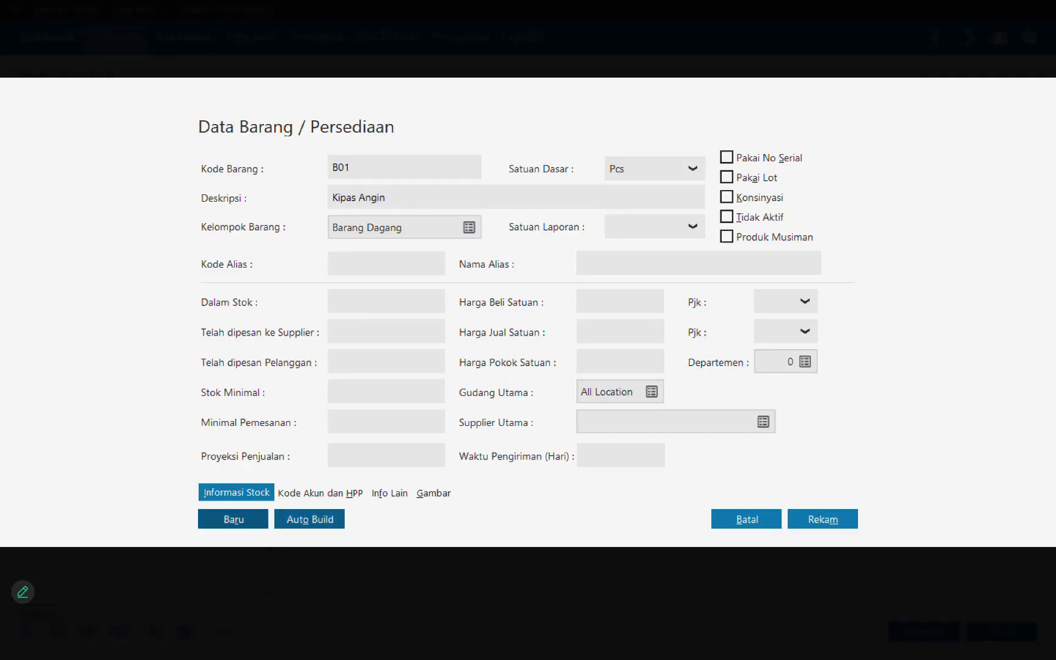
left_click(619, 173)
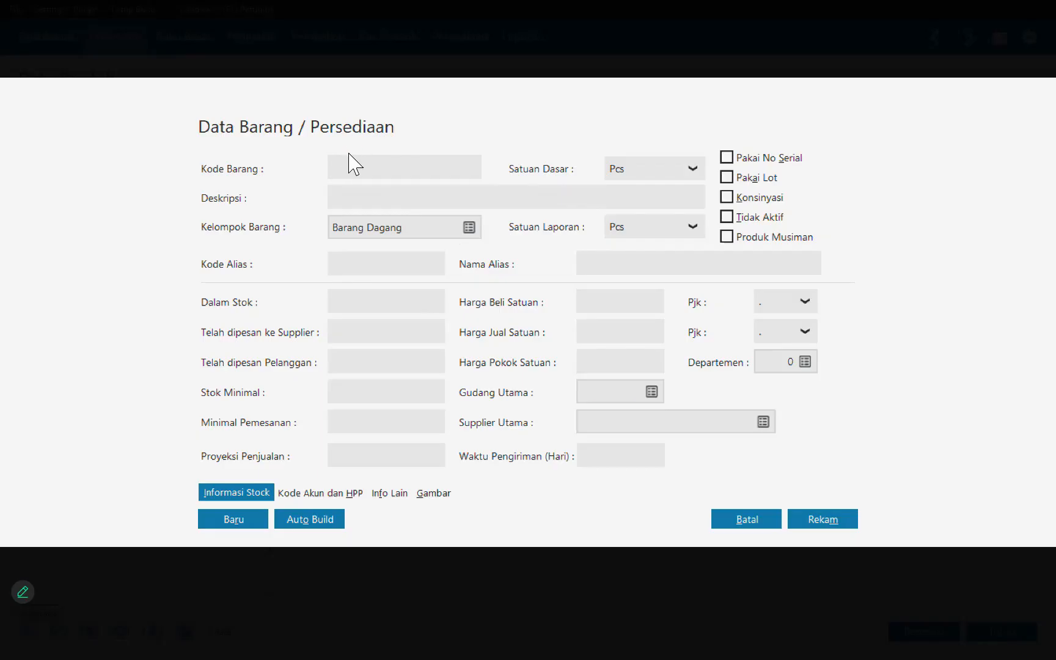
Step: Create a product record with item code B02, description Rice Cooker and base unit Unit in the Barang Dagang group
left_click(362, 172)
type("b02")
key("BackSpace")
key("BackSpace")
key("BackSpace")
type("B0")
type("2")
type("R")
type("oce")
key("BackSpace")
key("BackSpace")
key("BackSpace")
key("BackSpace")
type("ice Cooker")
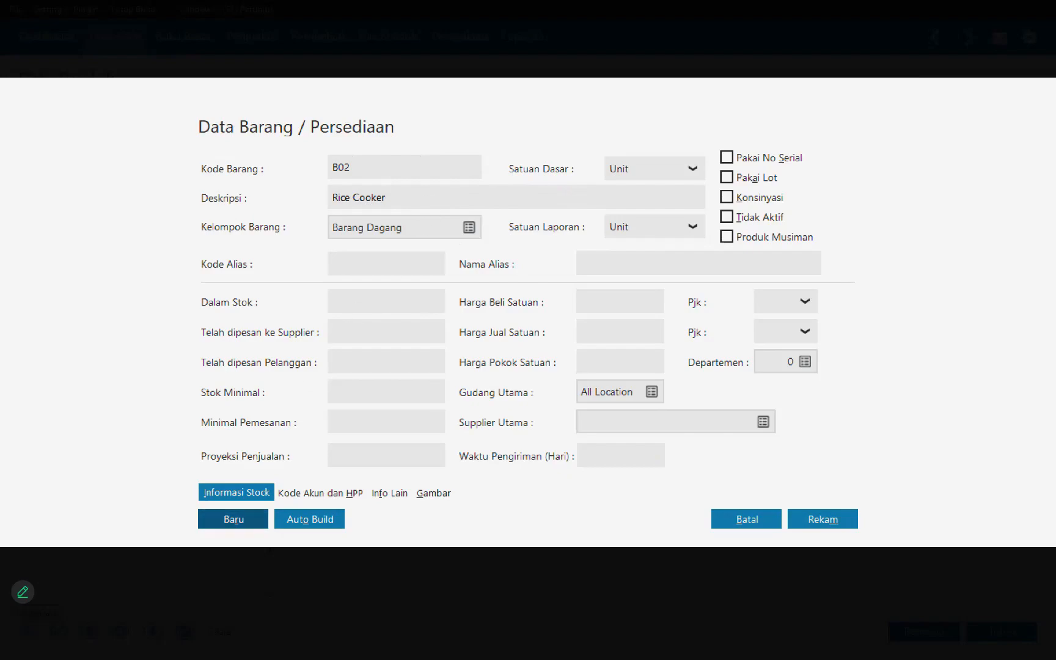
Step: Create a product record with item code B03, description Radio AM/FM and base unit Unit in the Barang Dagang group
left_click(414, 177)
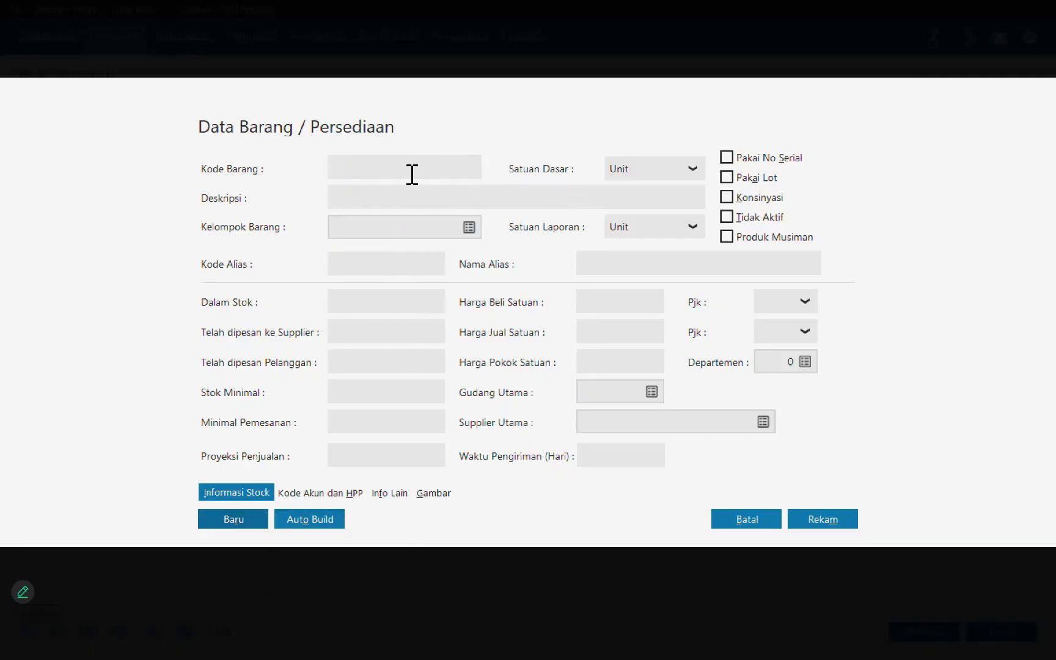
type("b02")
key("BackSpace")
key("BackSpace")
key("BackSpace")
type("B03")
key("Tab")
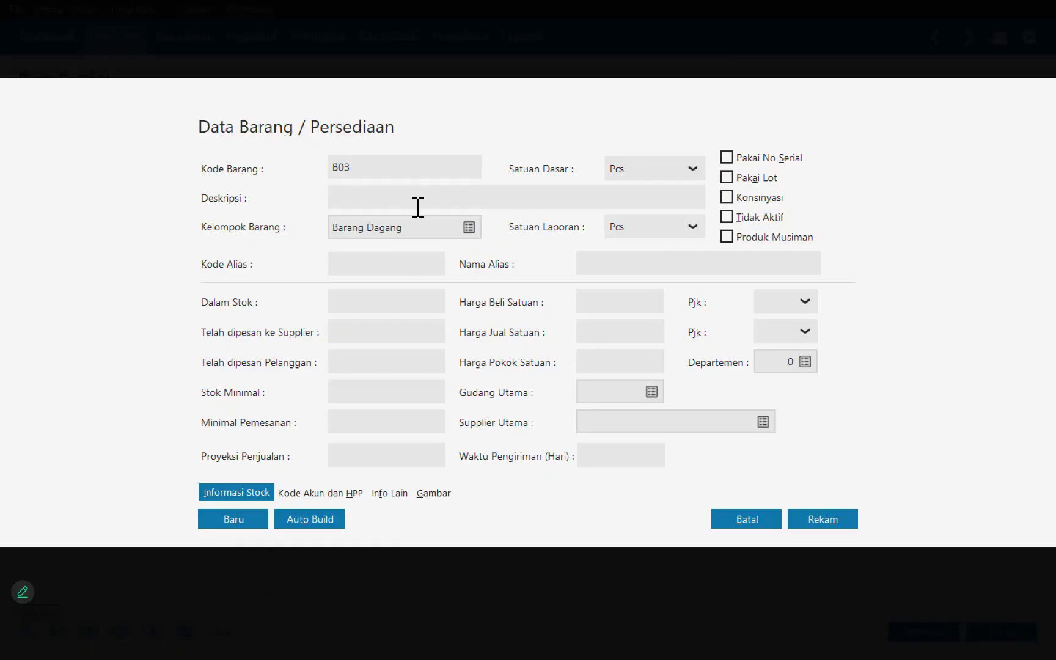
type("Radio AM/FM")
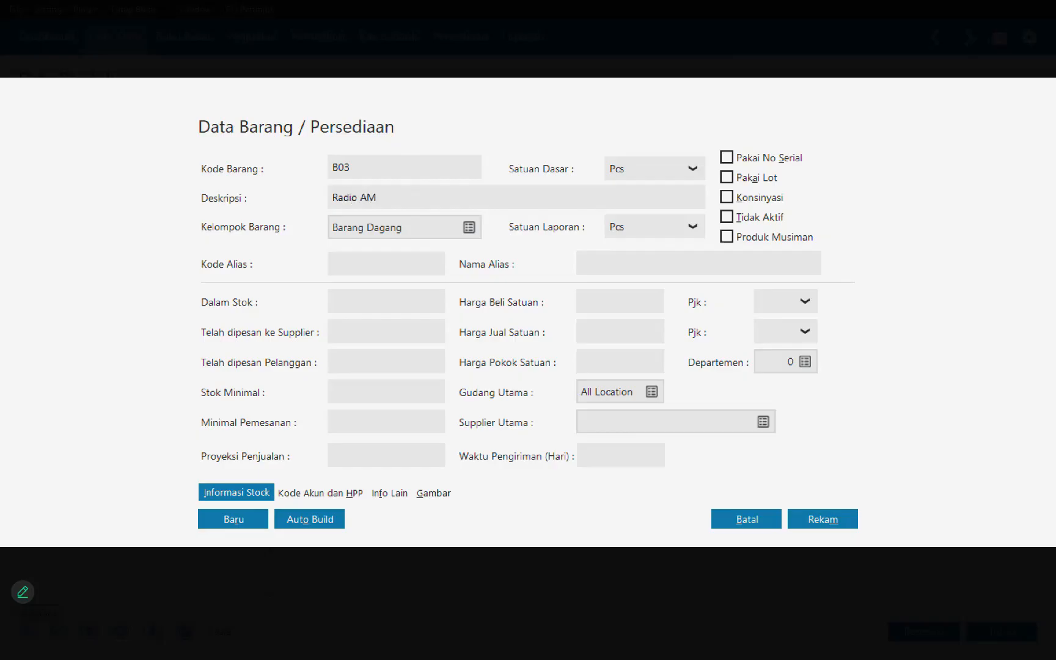
key("alt+Down")
key("Down")
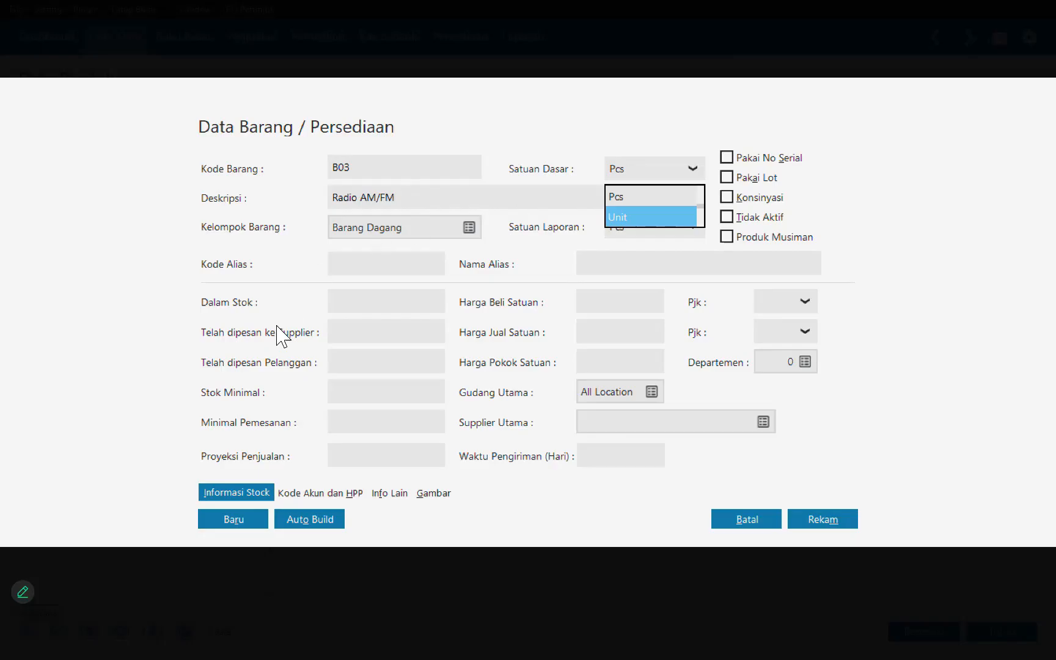
key("Escape")
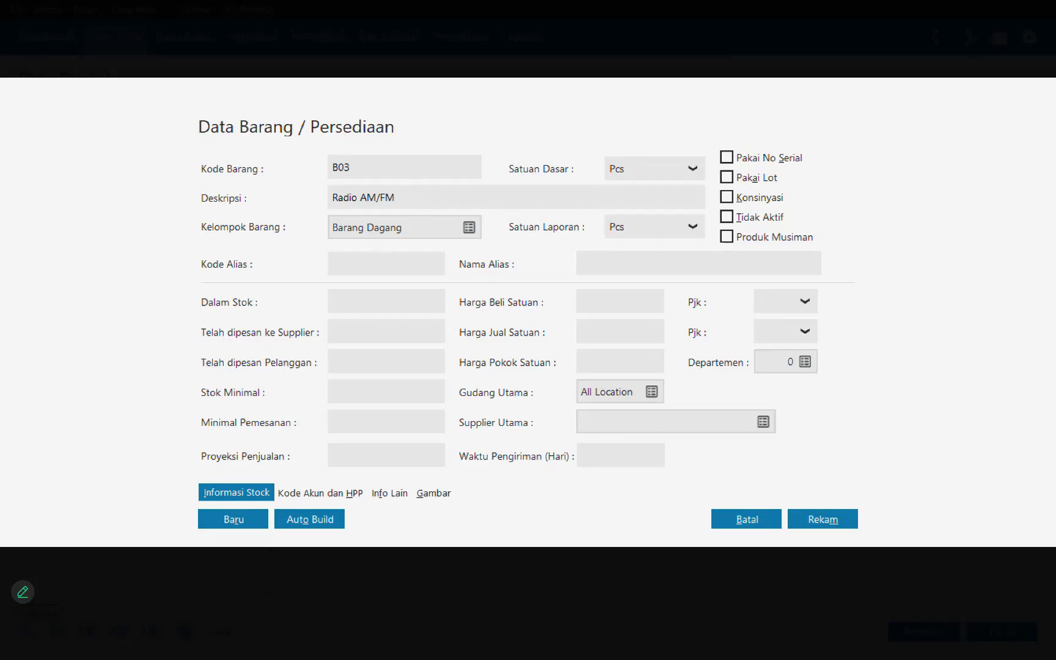
left_click(234, 519)
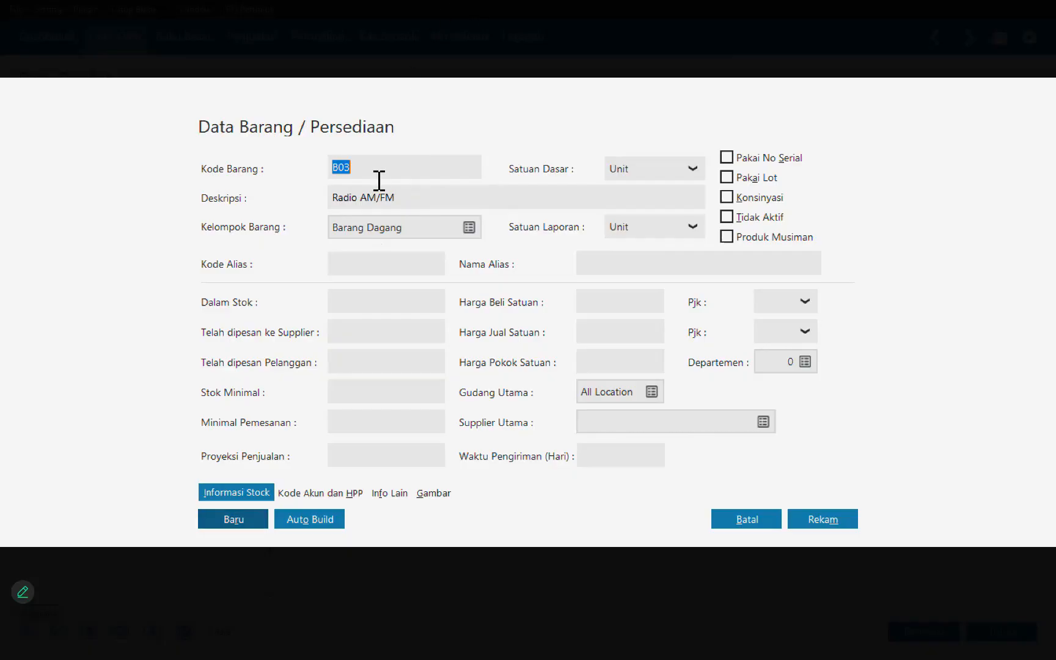
Step: Create a product record with item code B04, description TV 20" and base unit Unit in the Barang Dagang group
type("B04")
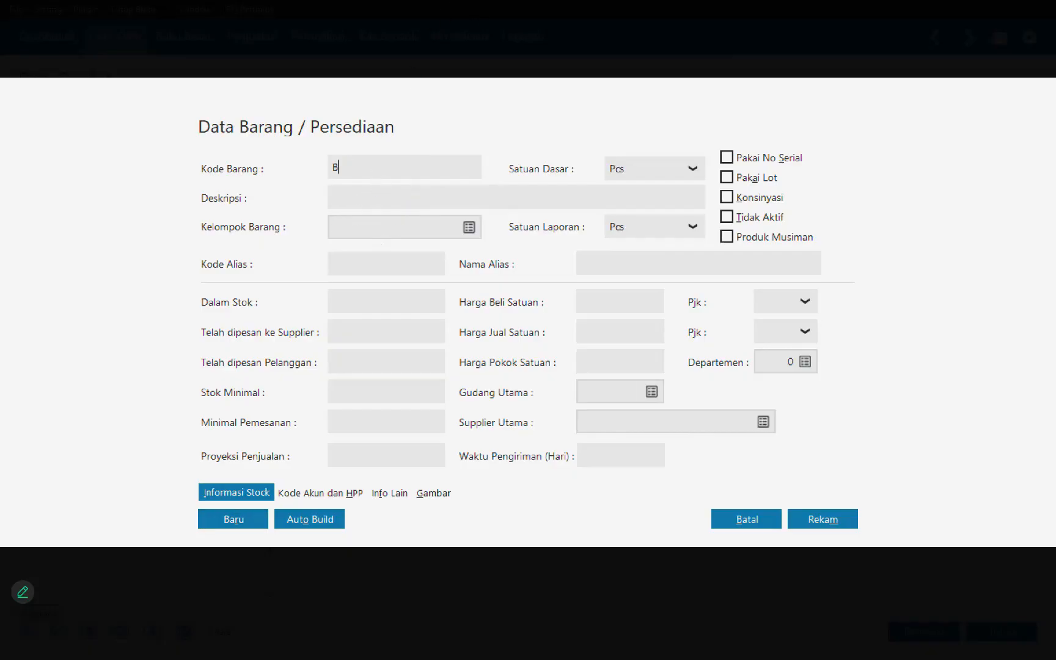
left_click(374, 209)
type("TV 20")
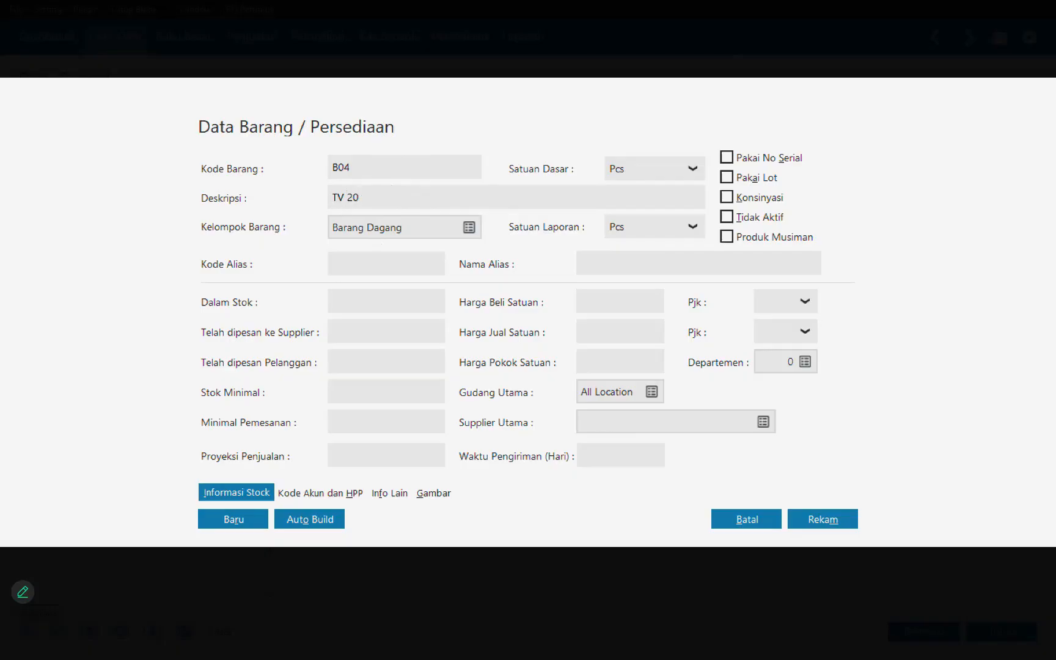
type("\"")
key("Tab")
key("Down")
key("Escape")
key("Down")
key("Tab")
key("Tab")
key("Tab")
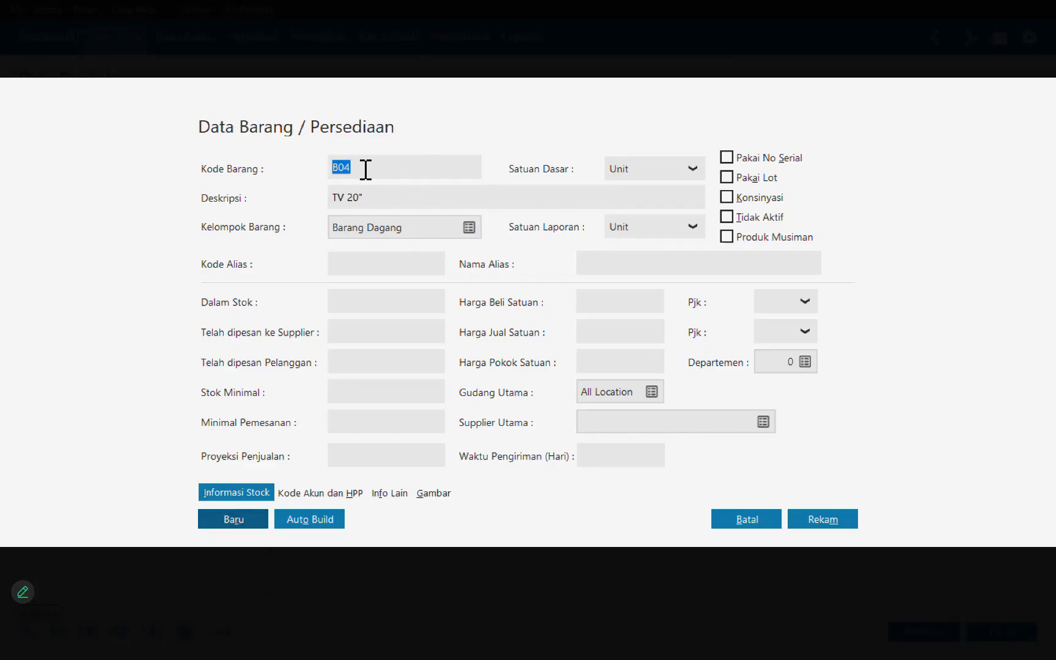
Step: Create a product record with item code B05, description TV 14" and base unit Unit in the Barang Dagang group
key("BackSpace")
type("B")
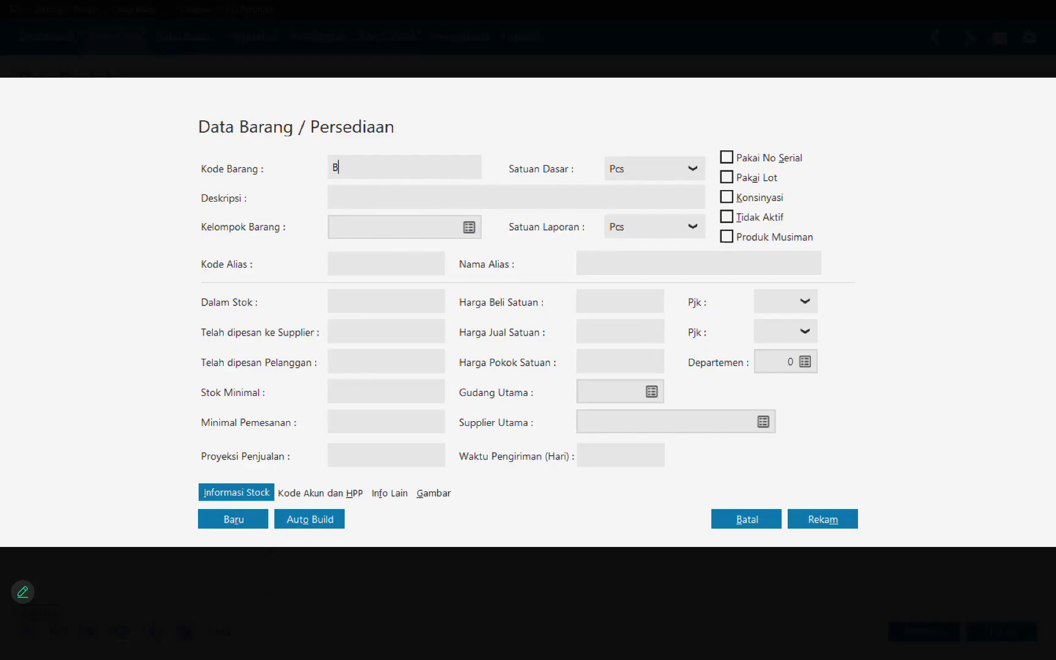
type("05")
left_click(391, 202)
type("TV 14:")
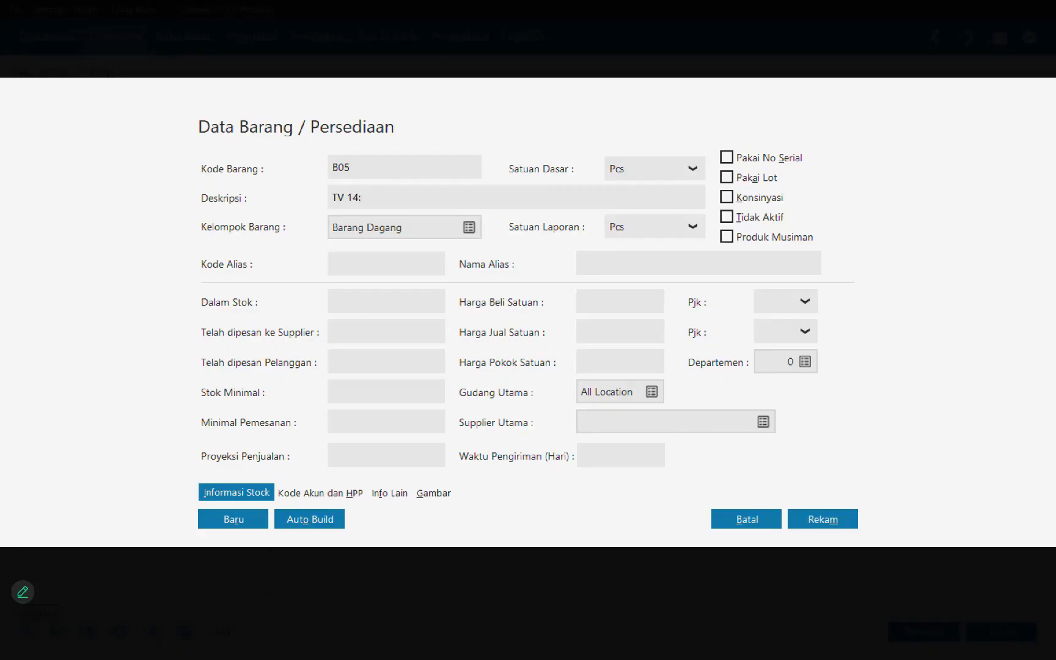
type("\"")
left_click(648, 169)
left_click(634, 197)
Step: Create a product record with item code B06, description Mesin Cuci and base unit Unit in the Barang Dagang group
double_click(390, 175)
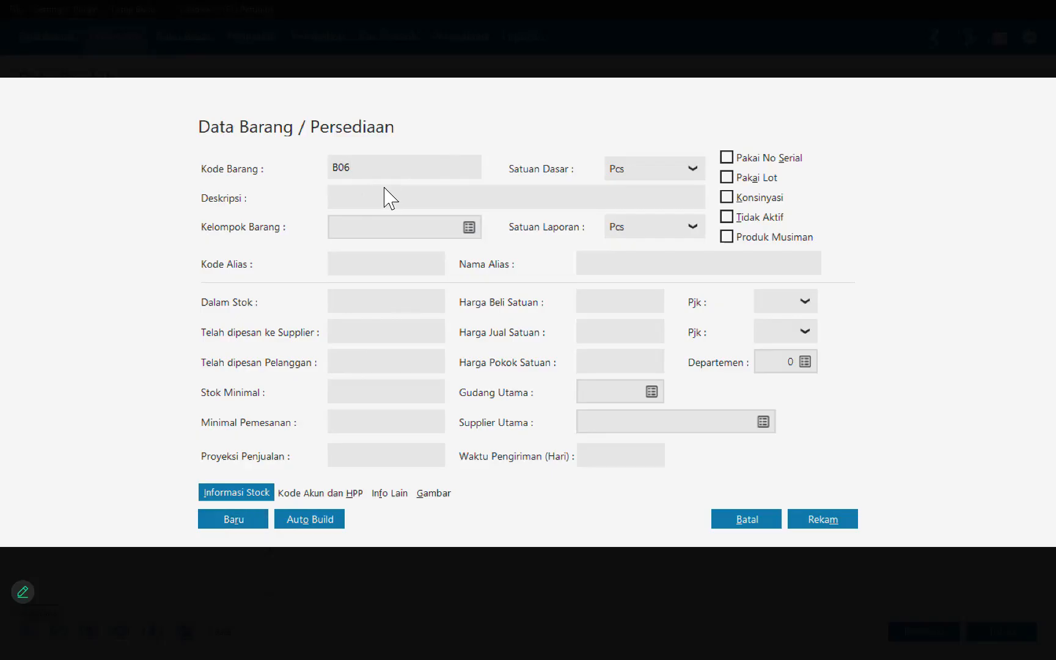
left_click(390, 205)
type("Mesin Cuci")
left_click(361, 201)
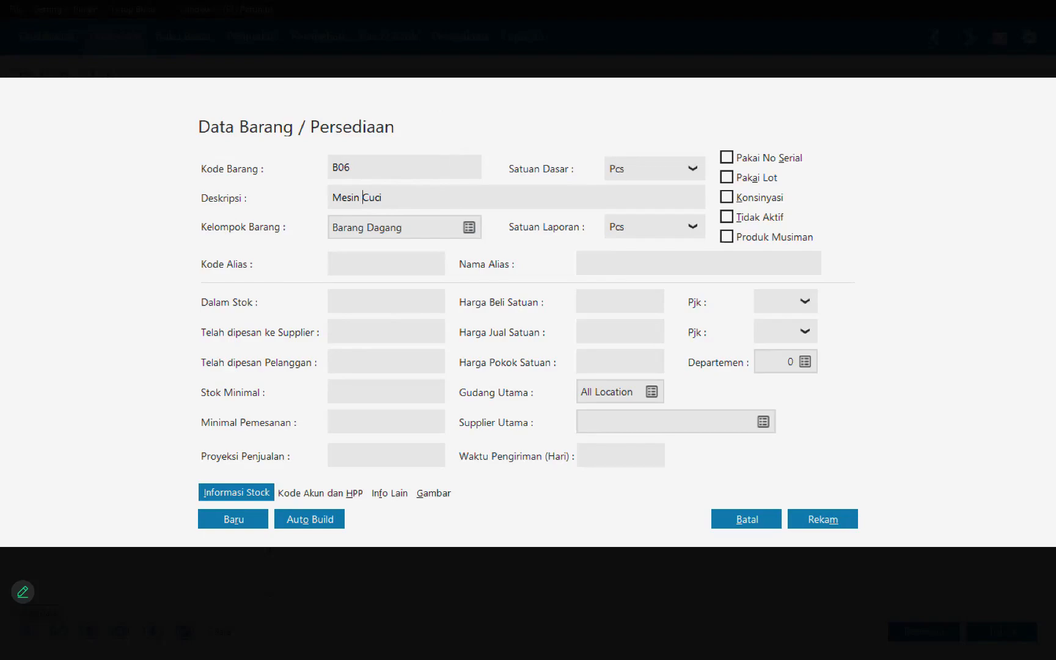
left_click(693, 169)
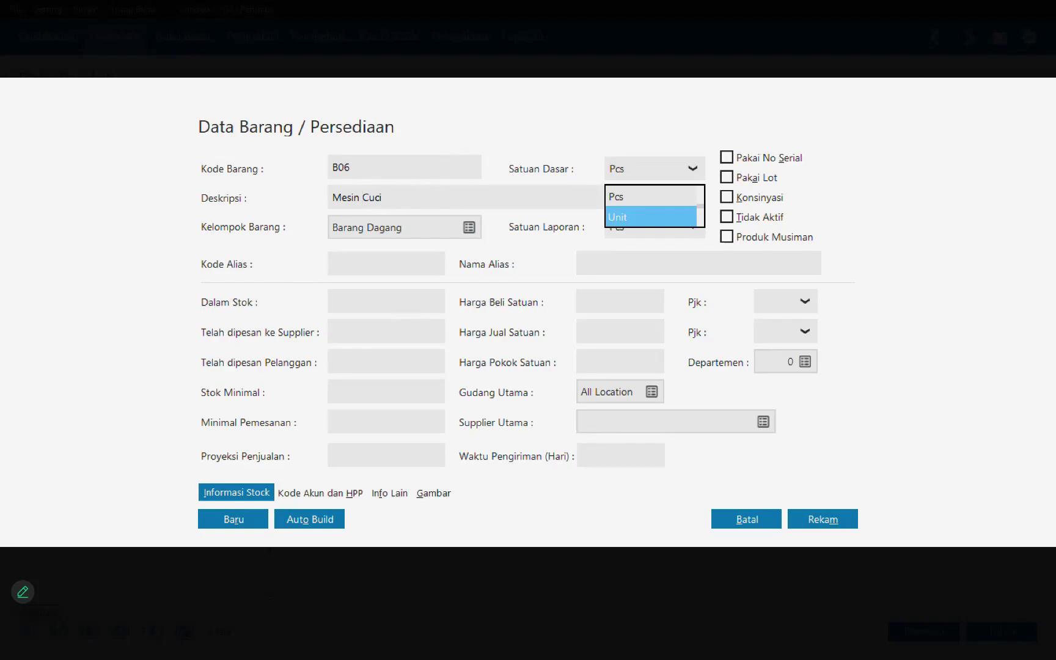
left_click(651, 217)
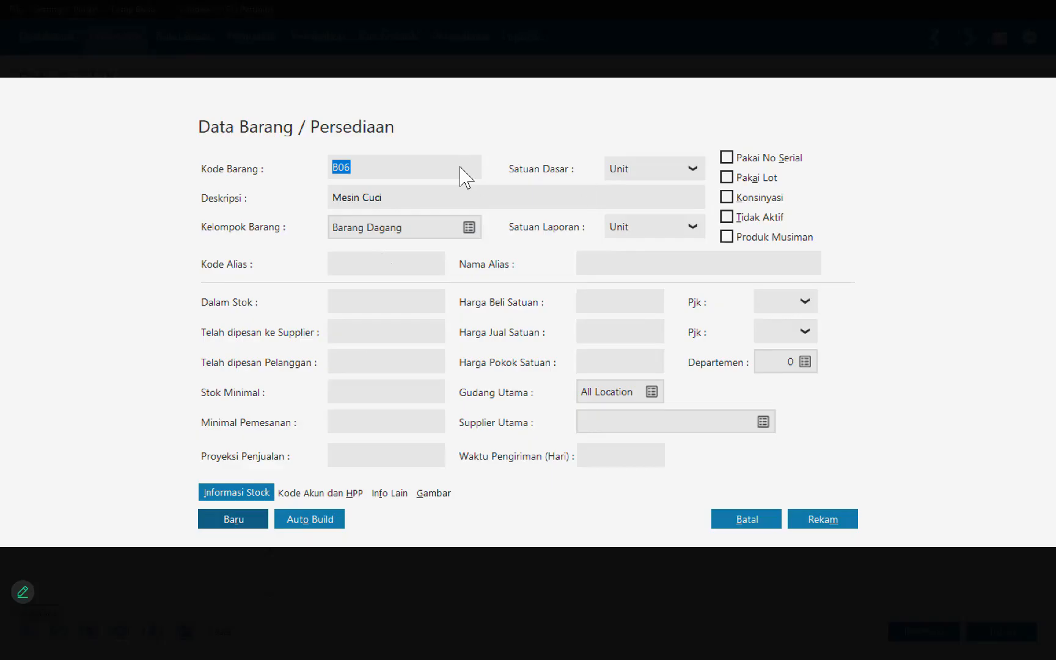
Step: Create and save a product record with item code B07, description Kulkas and base unit Unit in the Barang Dagang group
type("B07")
key("Tab")
left_click(613, 169)
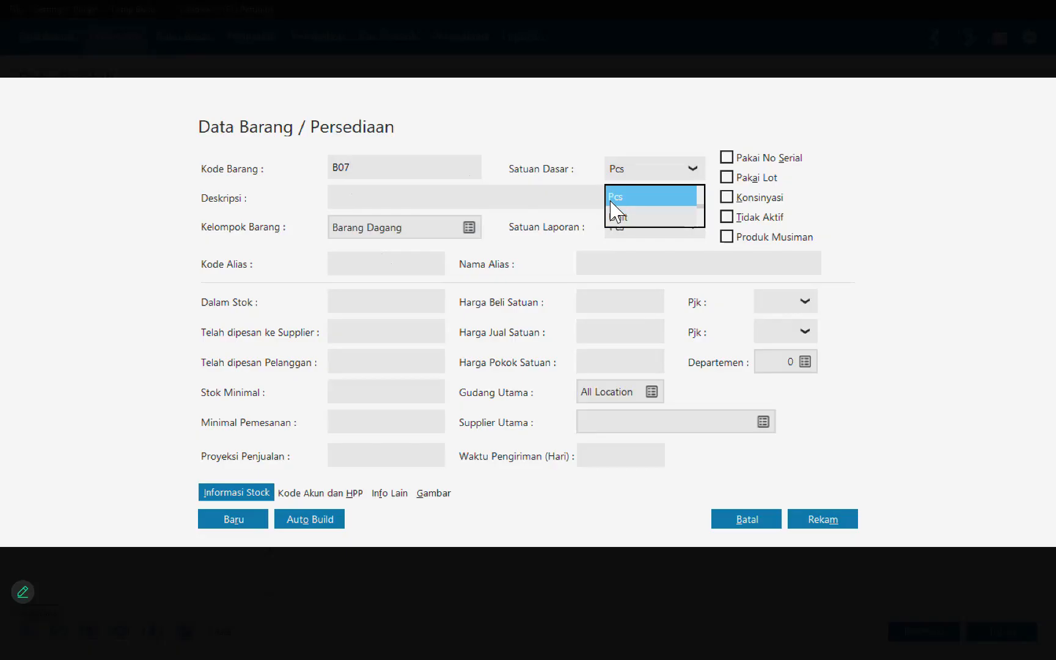
left_click(392, 200)
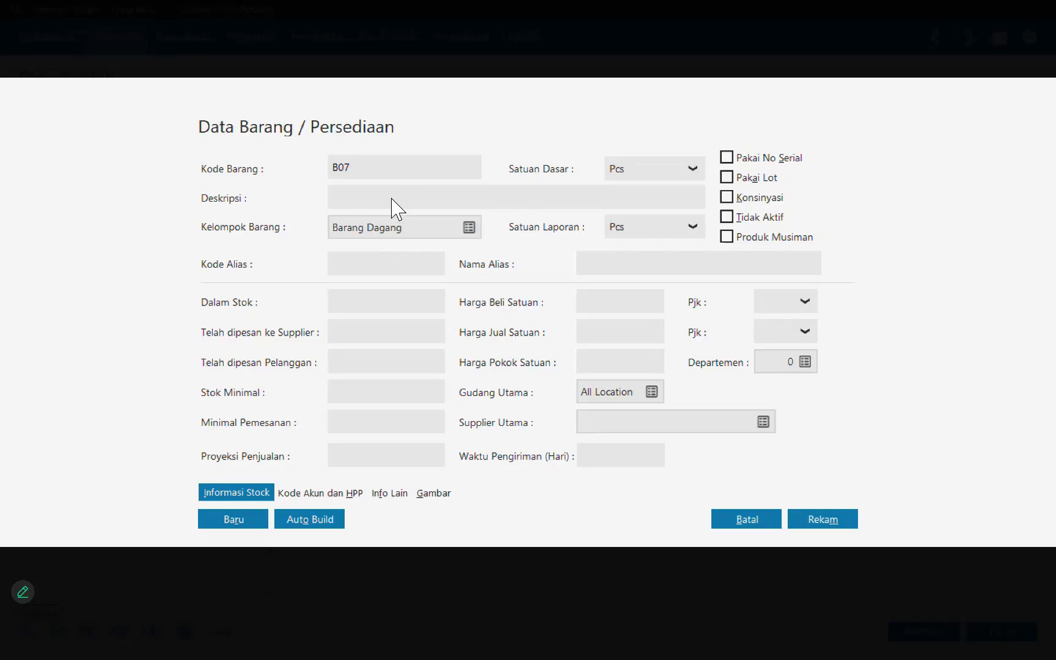
type("Kulkas")
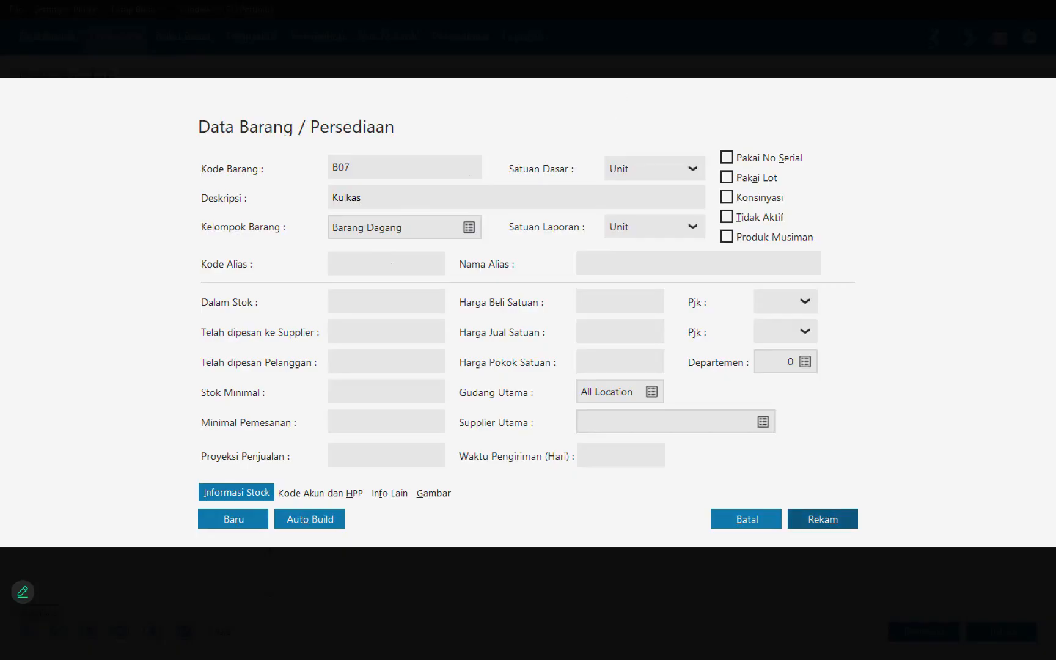
left_click(822, 519)
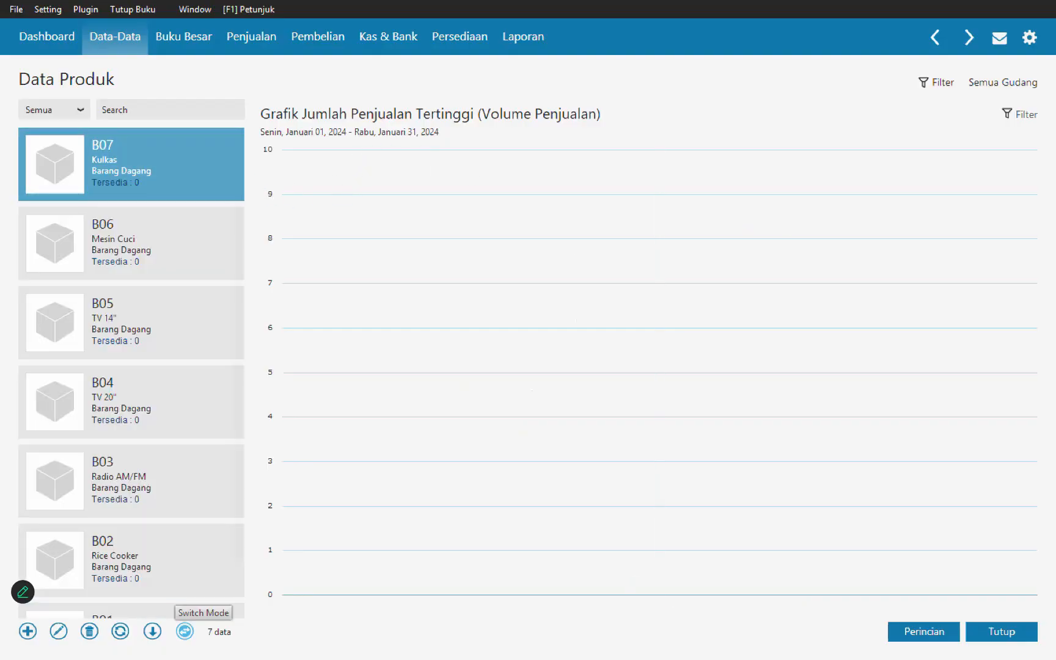
Step: Show the products as a table and change the base unit of Kipas Angin (B01) to Unit
left_click(185, 631)
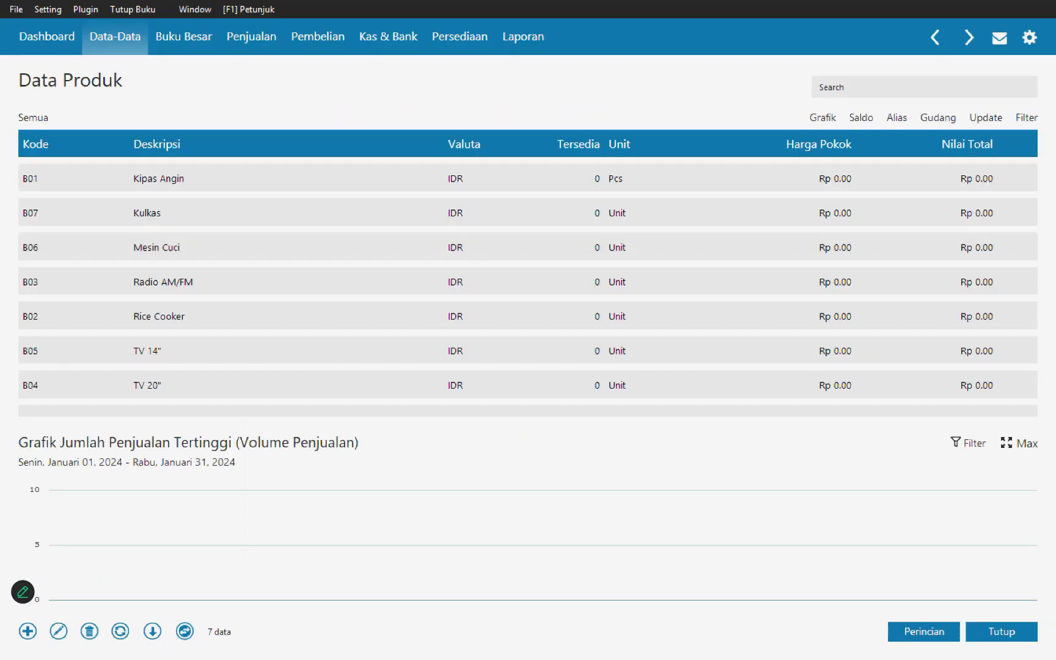
left_click(162, 181)
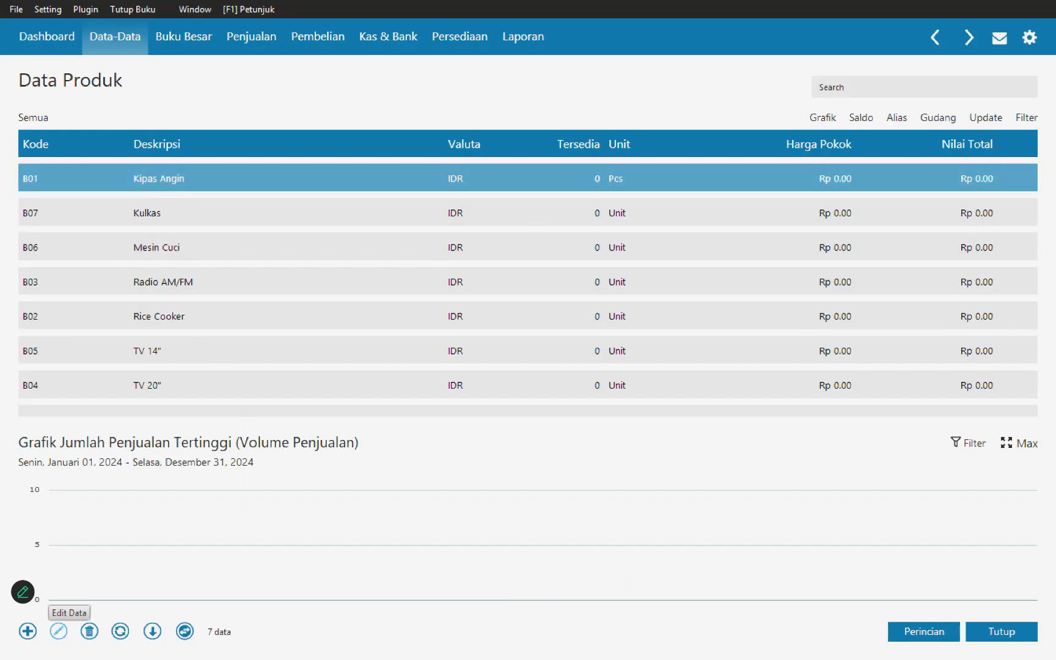
left_click(59, 631)
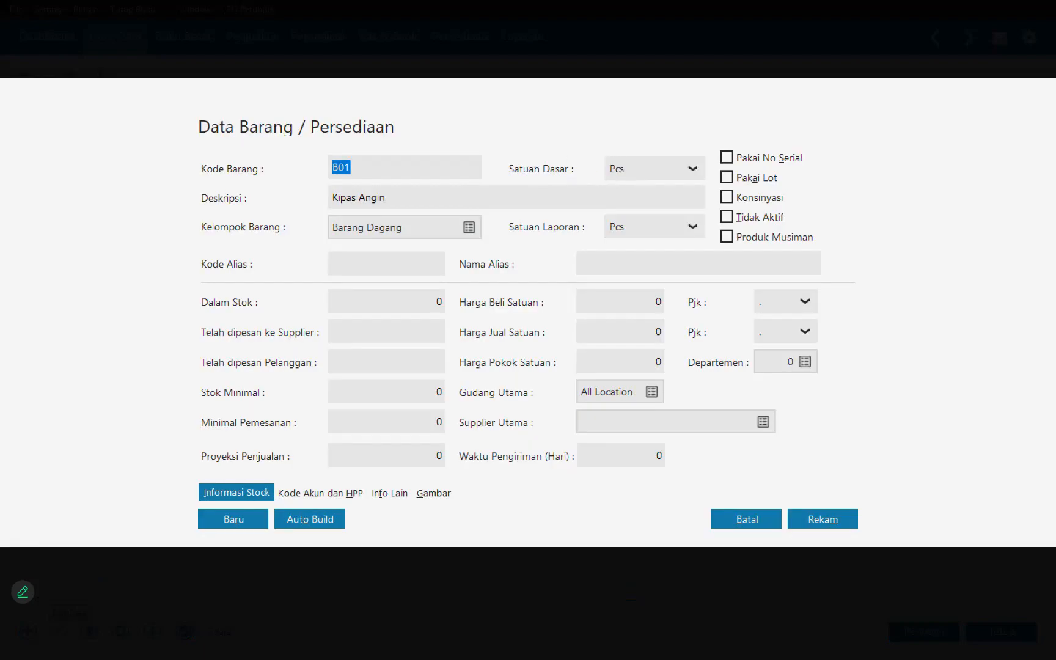
left_click(693, 169)
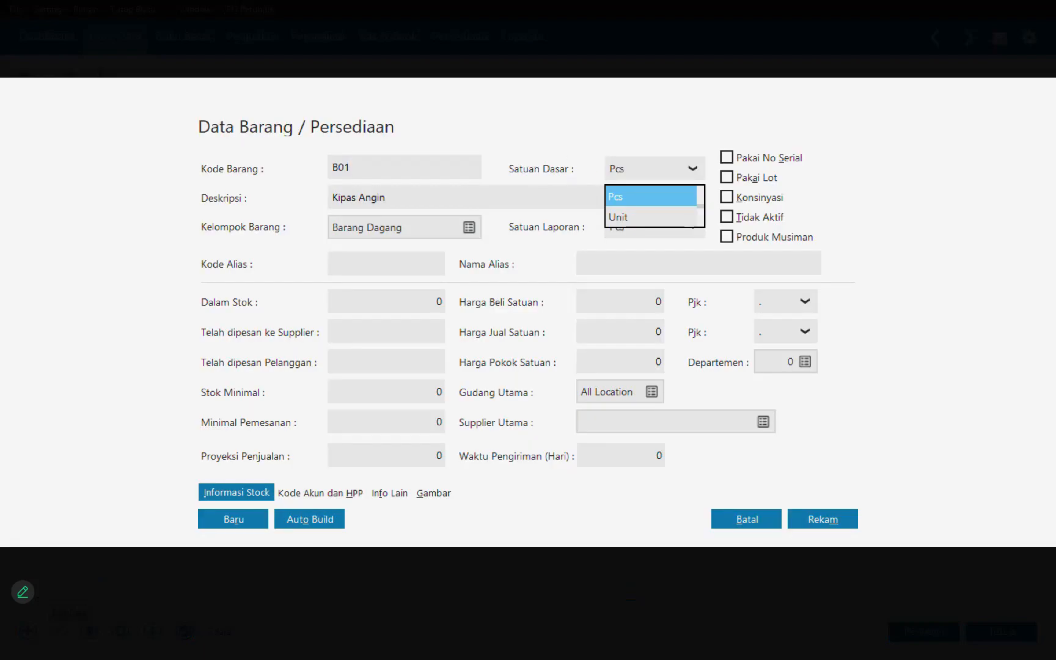
key("Escape")
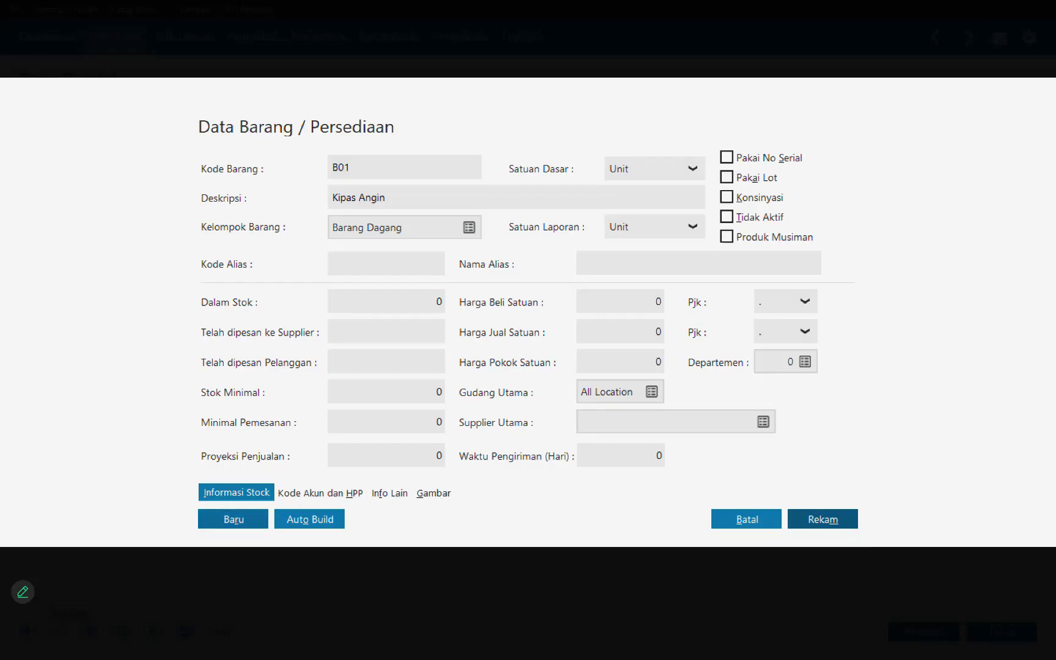
left_click(822, 519)
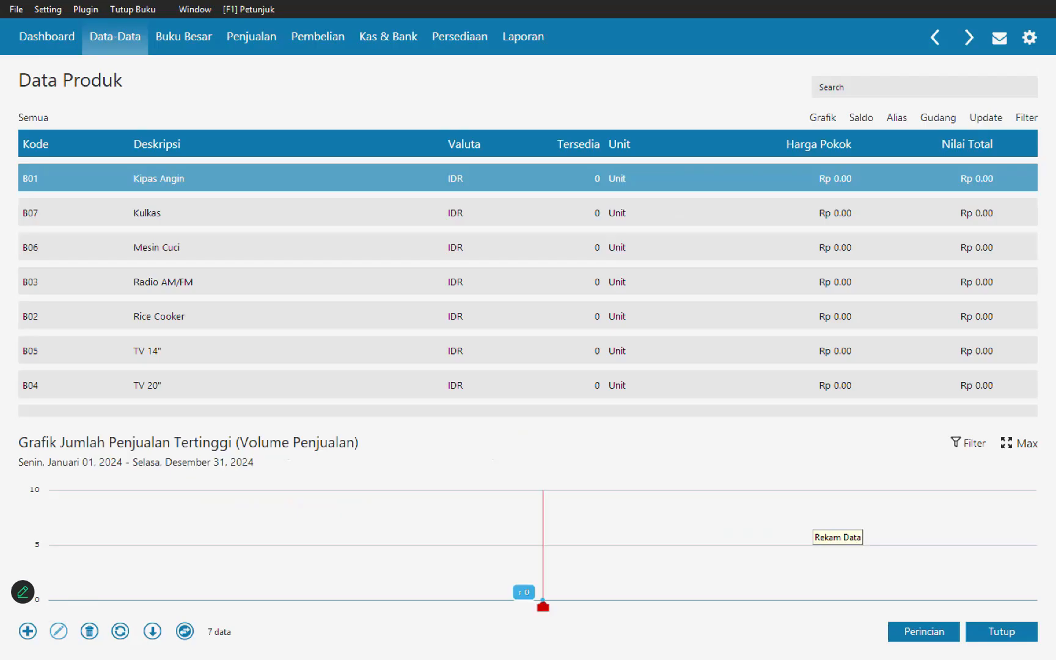
Step: Close the product list and open the inventory opening balances (Saldo Awal Persediaan)
key("Escape")
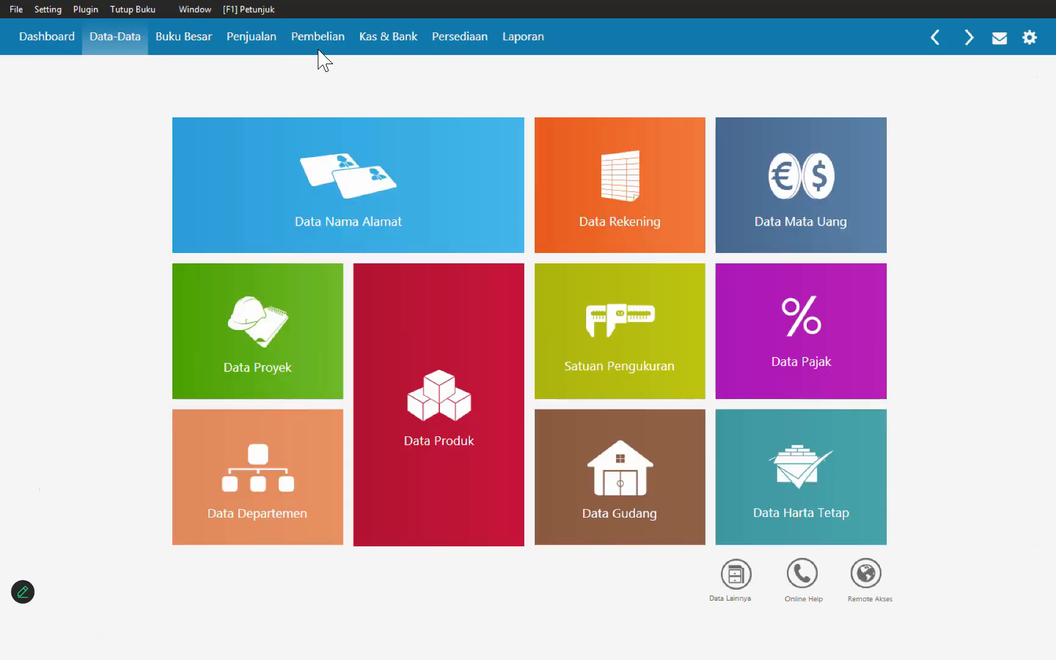
left_click(59, 7)
mouse_move(88, 71)
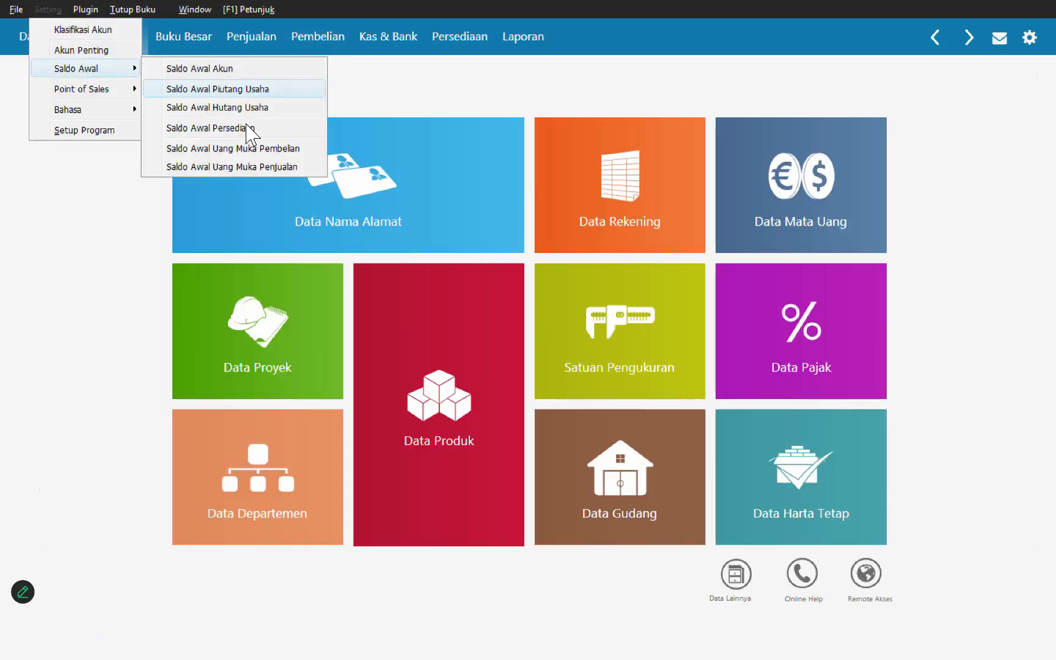
left_click(251, 130)
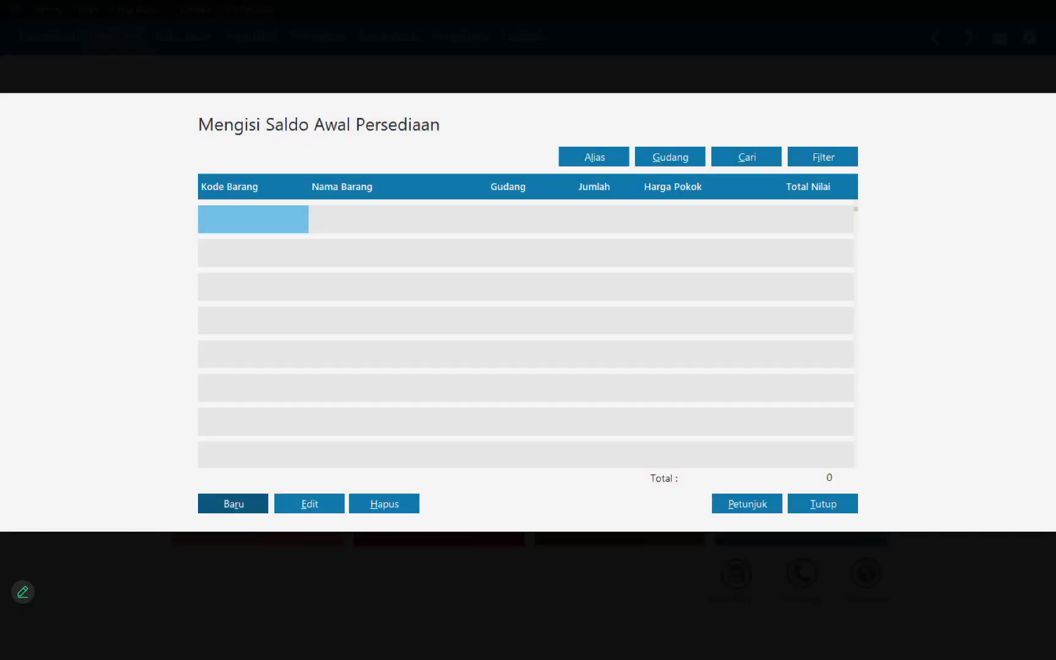
Step: Record the opening stock of B01 Kipas Angin at Head Quarter with quantity 5 and unit cost 175,000 IDR
left_click(233, 504)
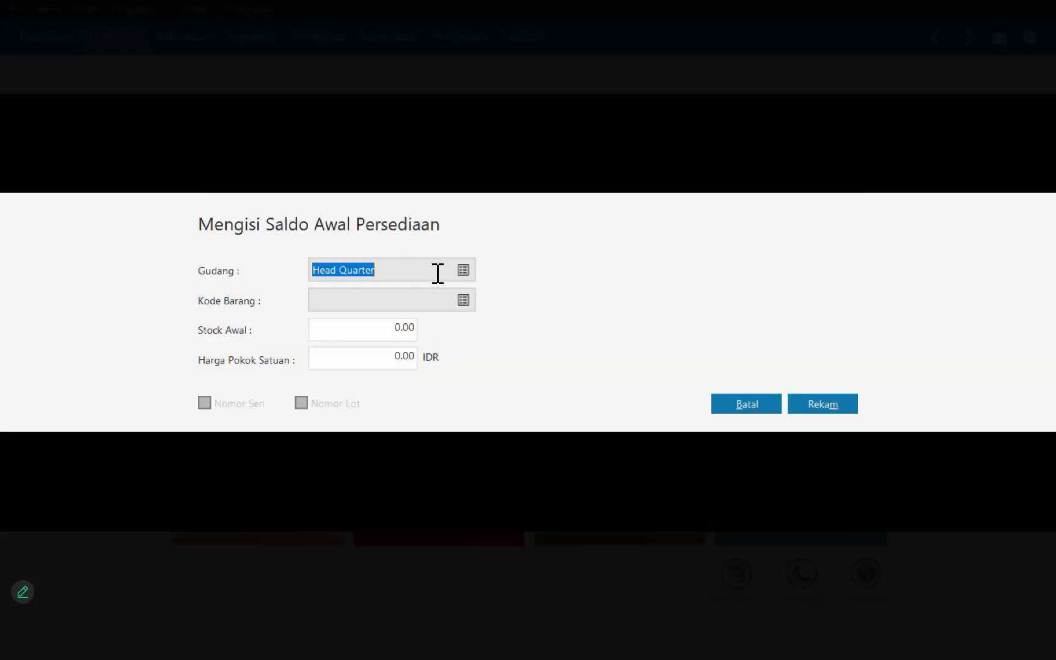
left_click(463, 299)
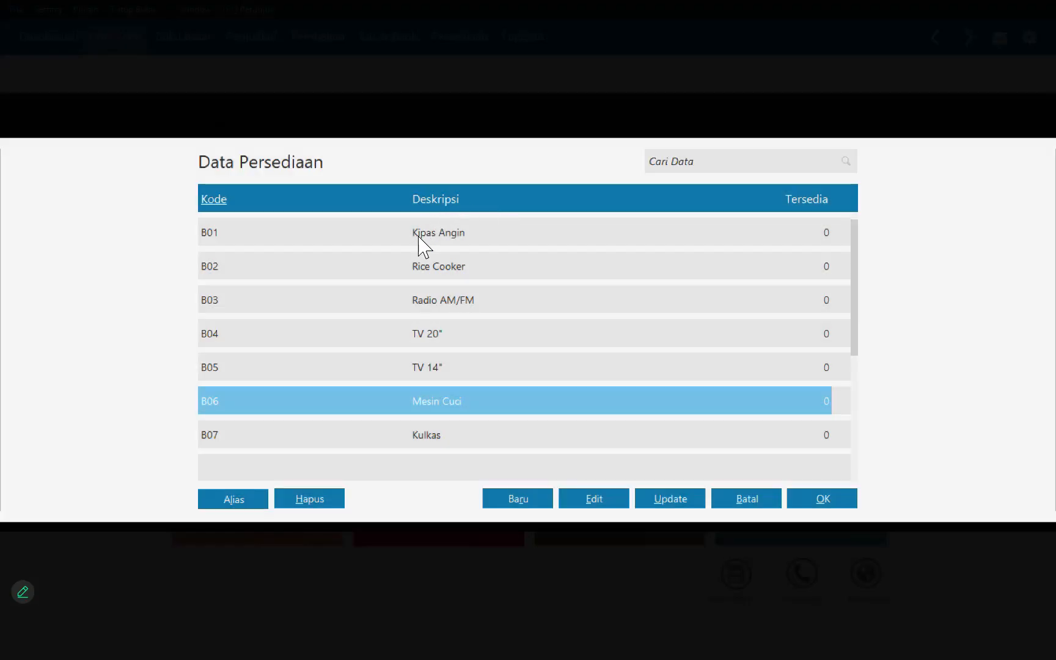
double_click(420, 238)
left_click(384, 338)
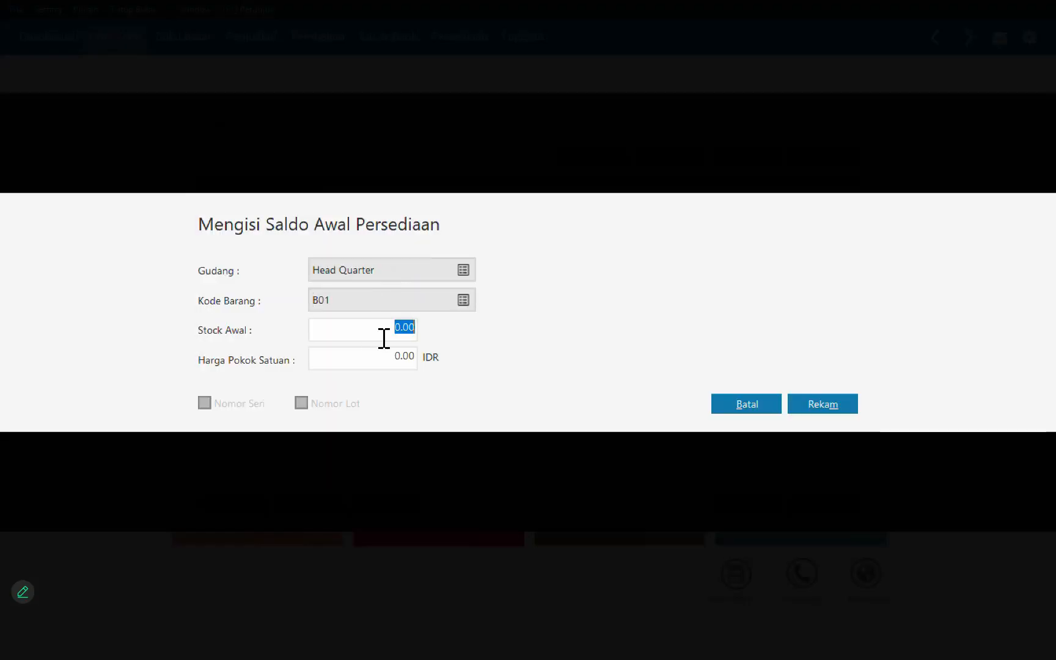
type("5")
left_click(412, 359)
type("175000")
key("Return")
key("Return")
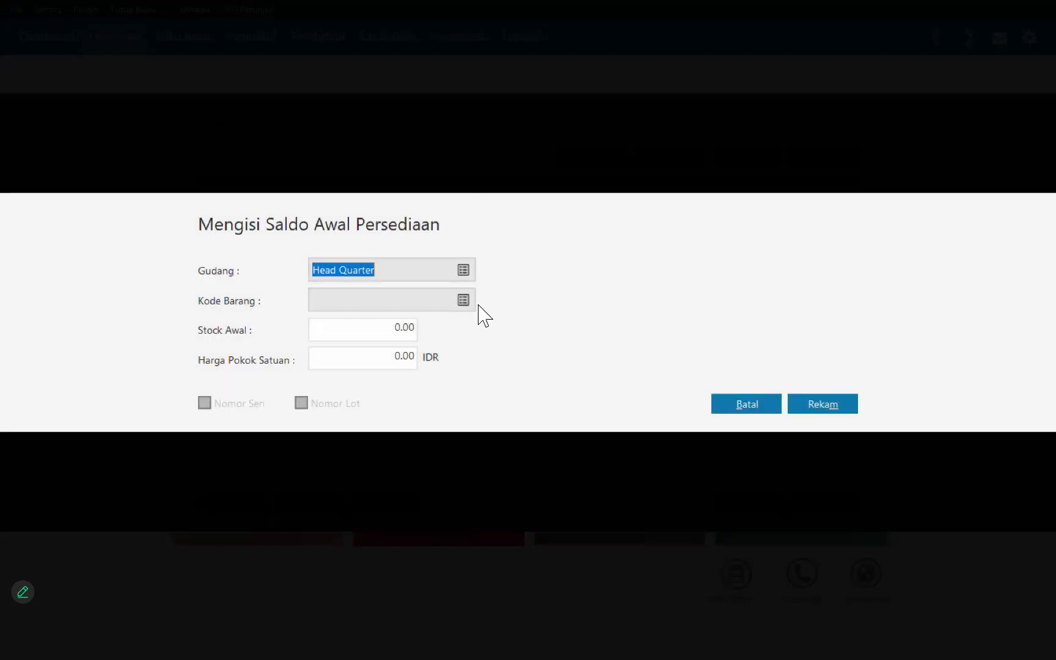
Step: Record the opening stock of B02 Rice Cooker at Head Quarter with quantity 2 and unit cost 225,000 IDR
left_click(464, 300)
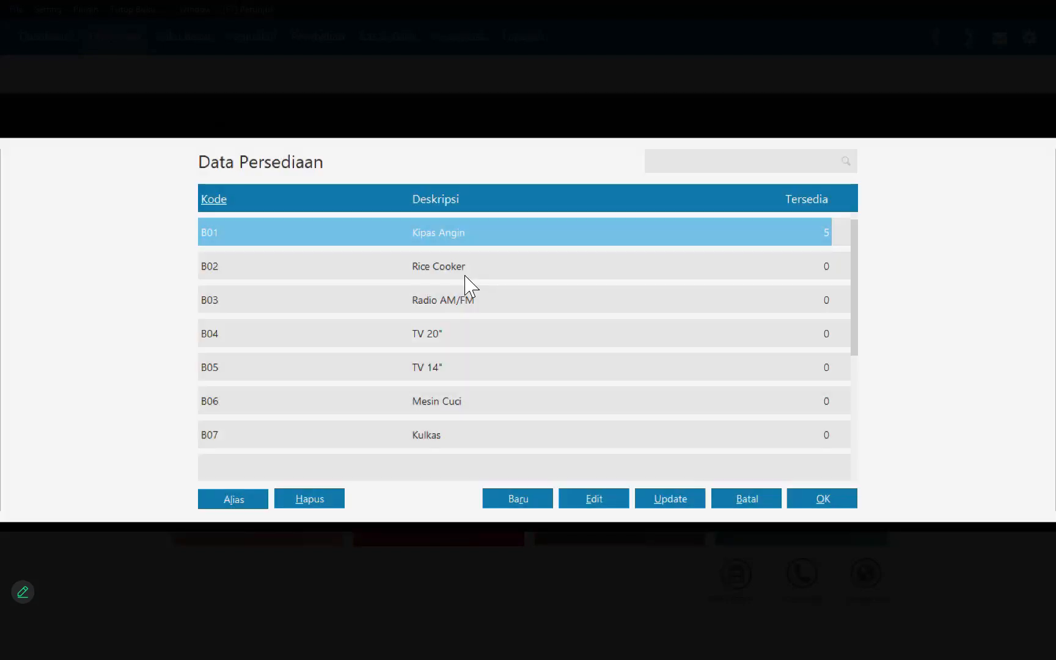
double_click(461, 281)
left_click(403, 337)
type("2")
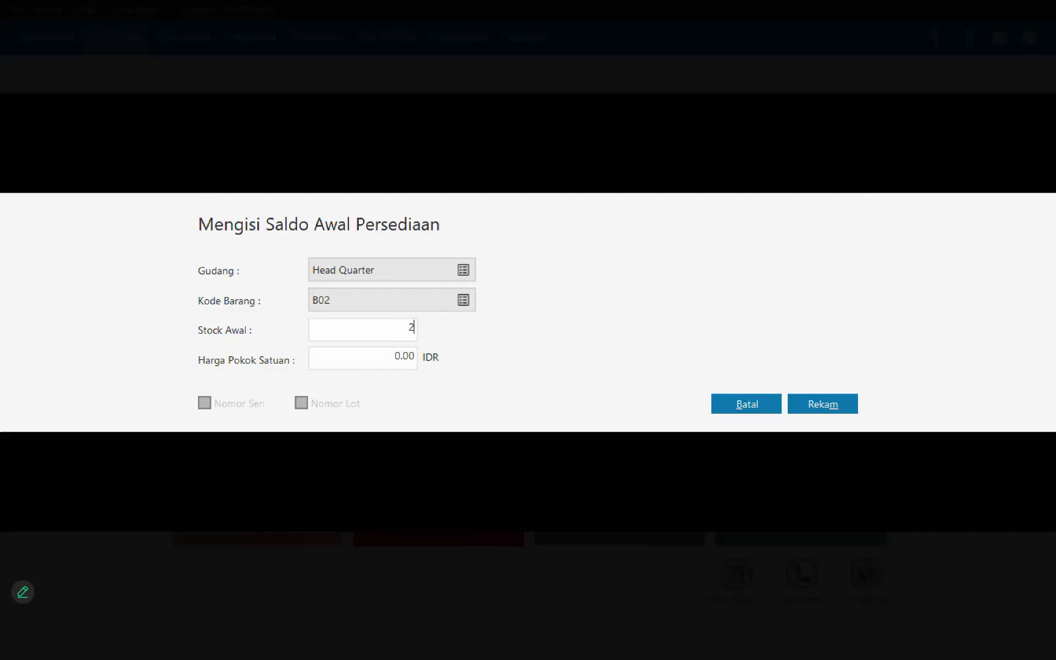
left_click(403, 362)
type("225000")
key("Return")
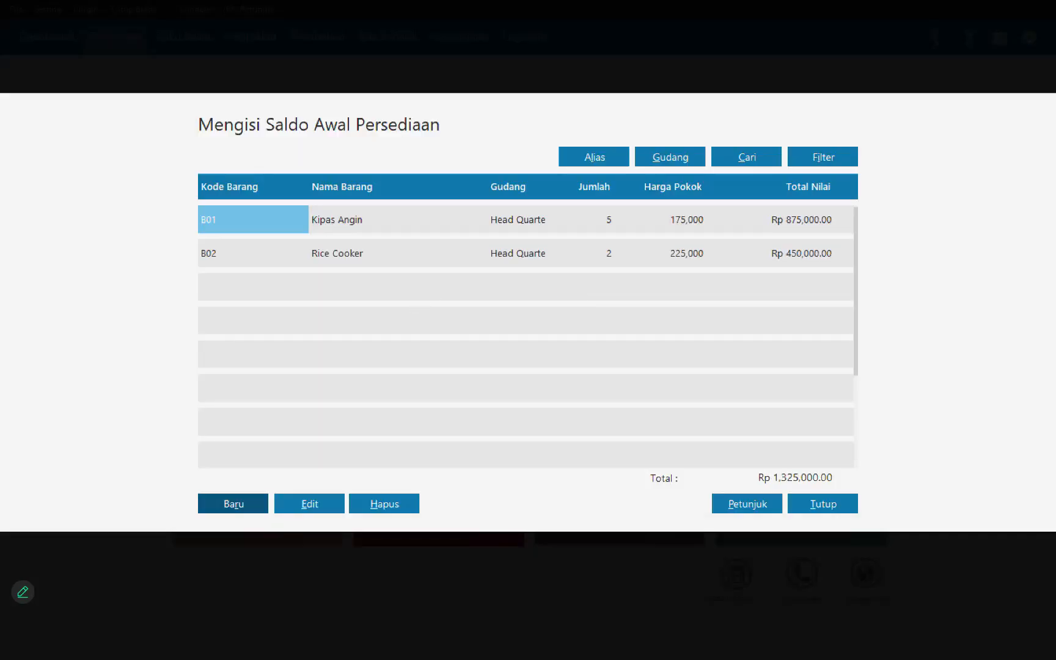
Step: Record the opening stock of B03 Radio AM/FM at Head Quarter with quantity 7 and unit cost 50,000 IDR
key("alt+r")
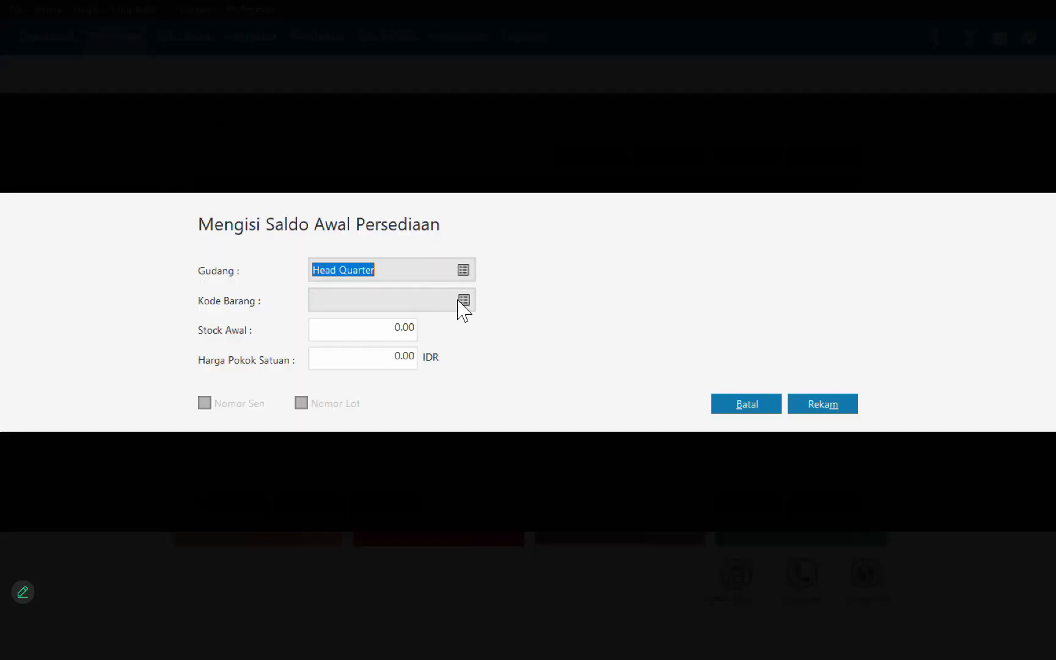
left_click(459, 300)
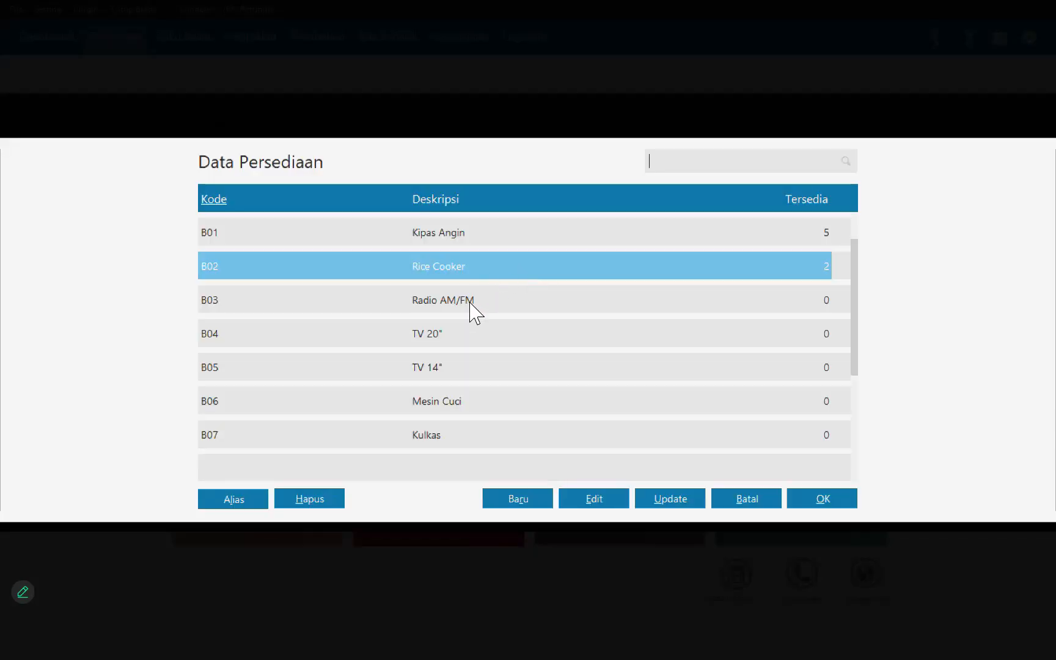
double_click(469, 300)
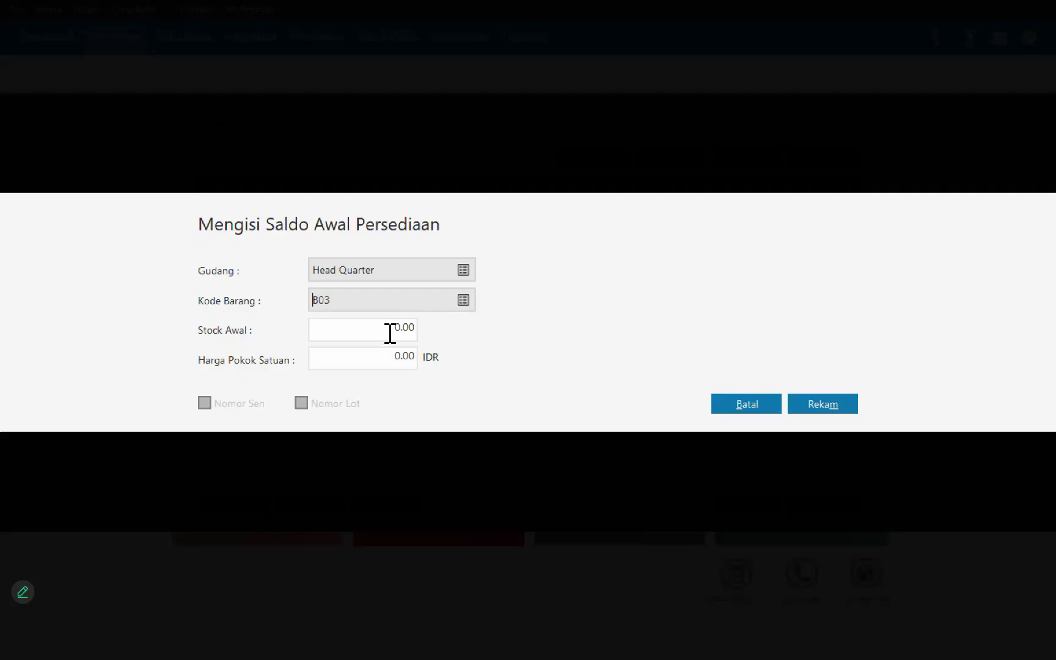
left_click(390, 337)
type("7")
left_click(396, 367)
type("50000")
left_click(823, 404)
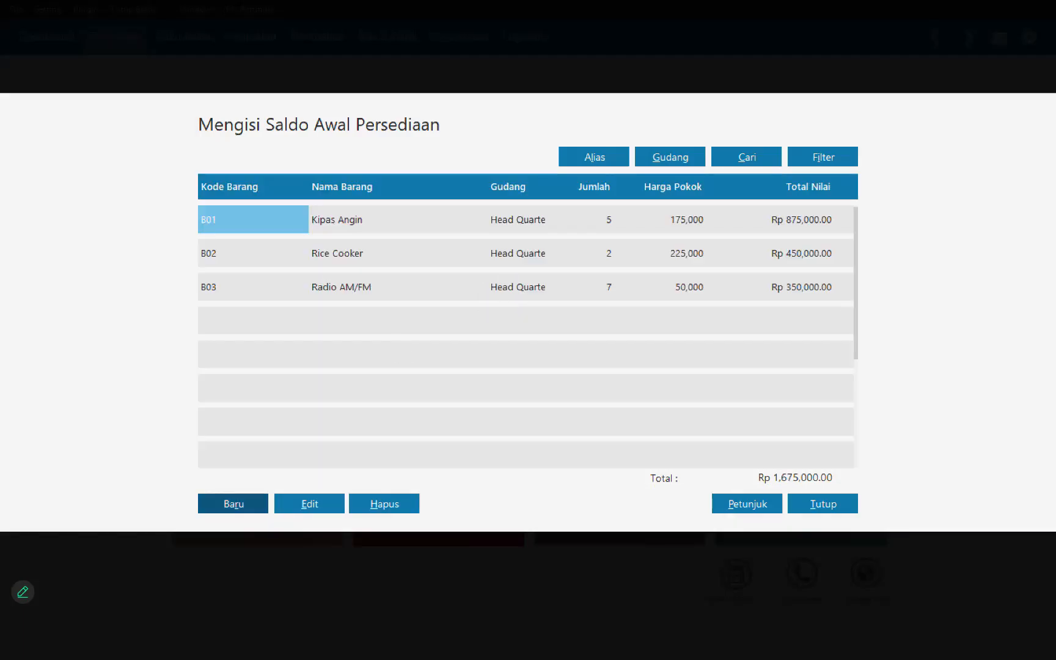
Step: Record the opening stock of B04 TV 20" at Head Quarter with quantity 4 and unit cost 3,500,000 IDR, and start another entry
key("Escape")
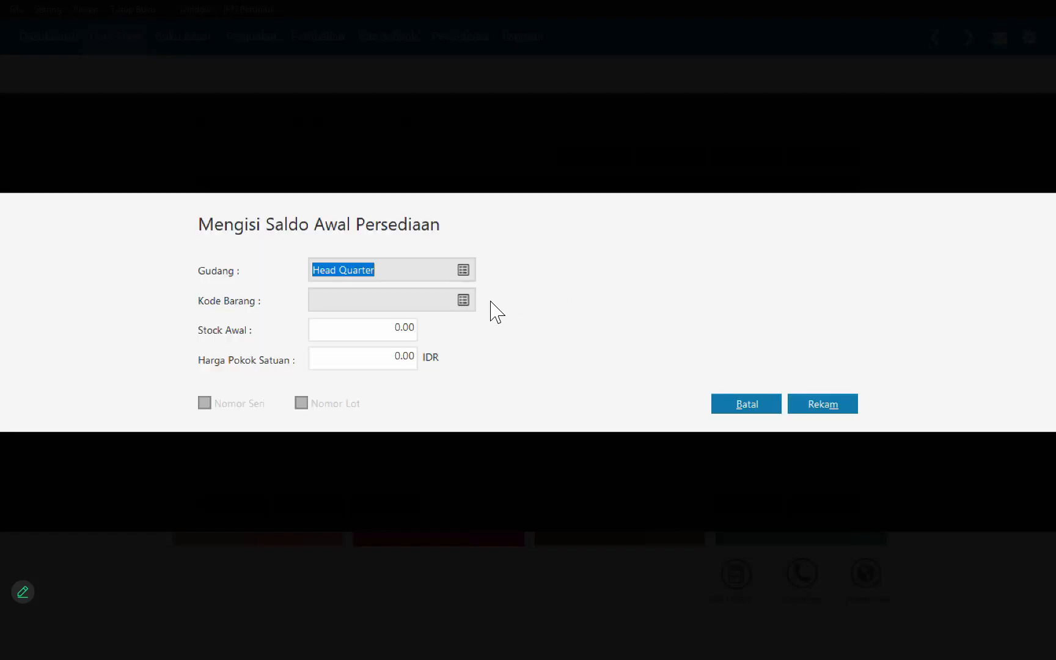
left_click(463, 300)
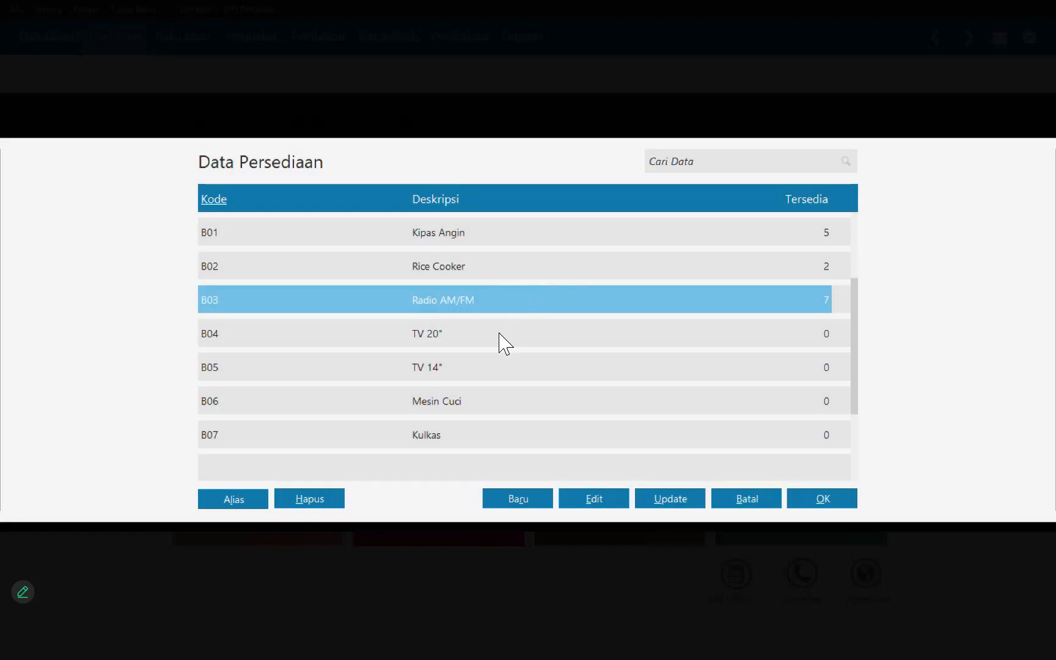
double_click(504, 343)
type("4")
left_click(394, 368)
type("3500000")
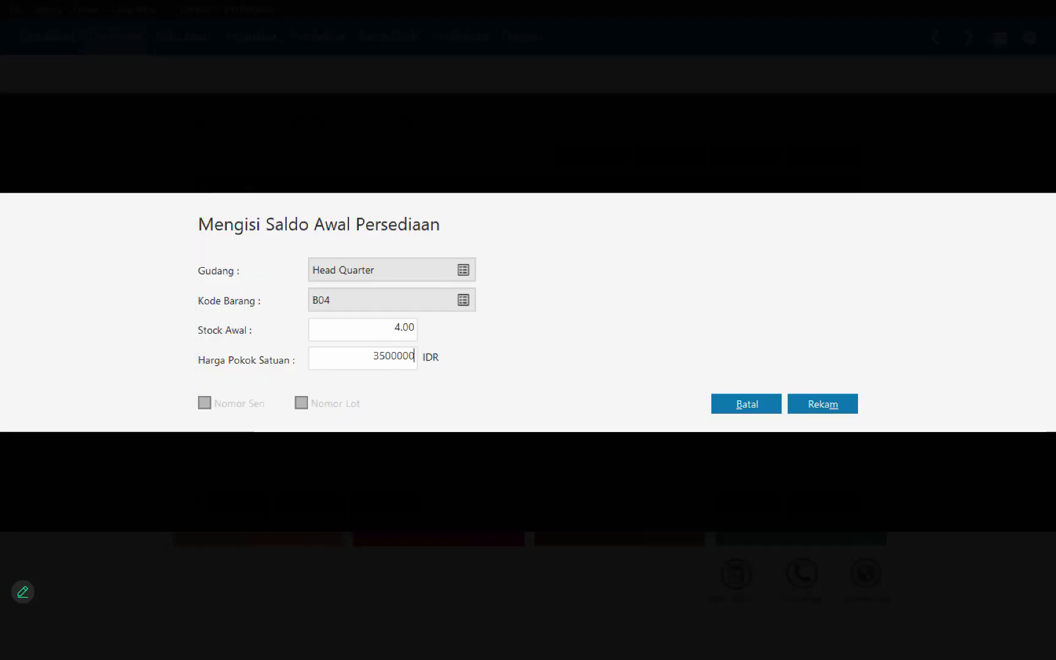
key("Return")
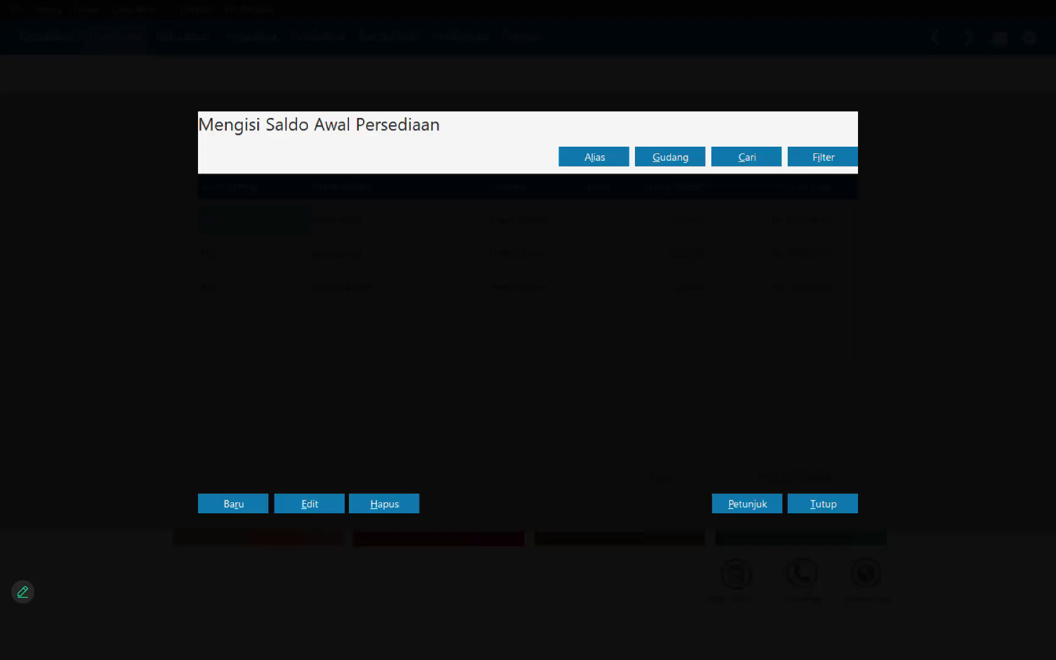
key("Return")
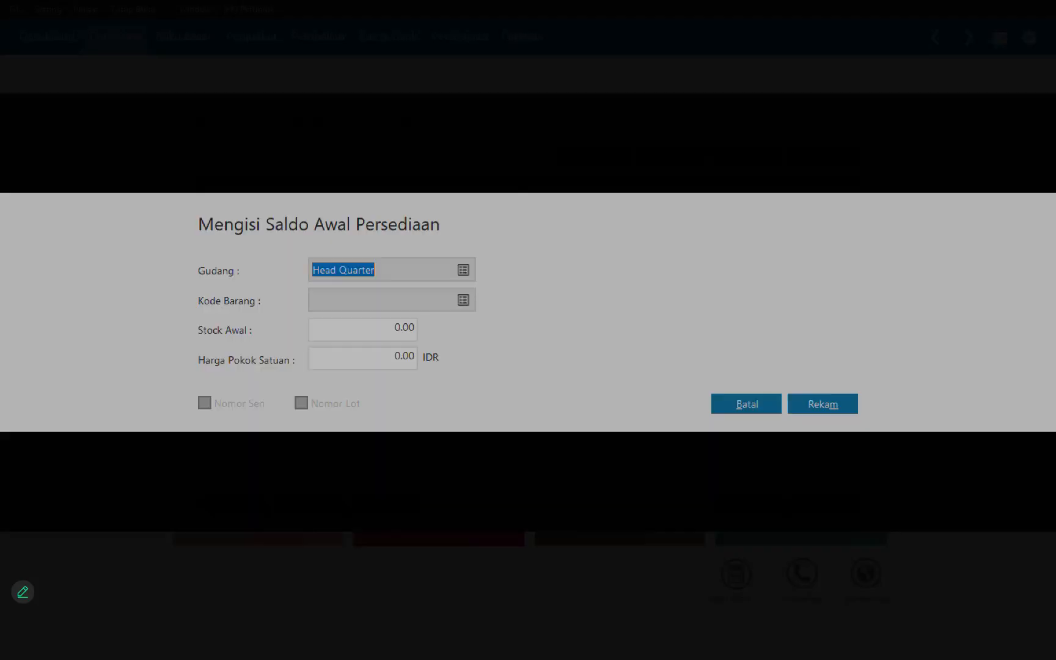
Step: Record the opening stock of B05 TV 14" at Head Quarter with quantity 8 and unit cost 1,500,000 IDR, and start another entry
left_click(468, 302)
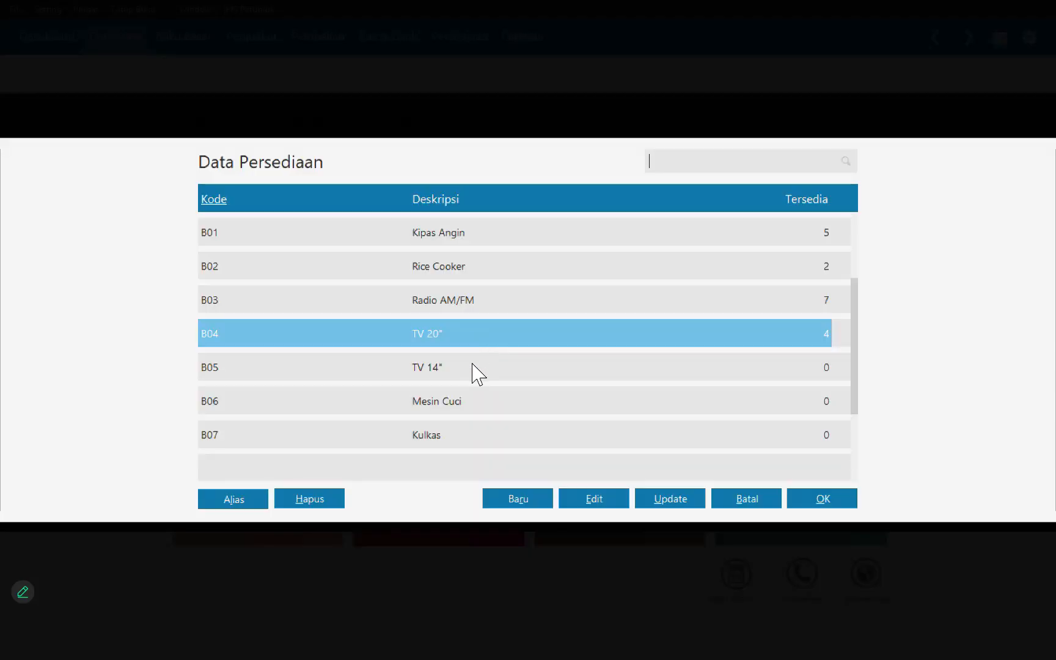
double_click(471, 368)
left_click(400, 342)
type("8")
left_click(399, 371)
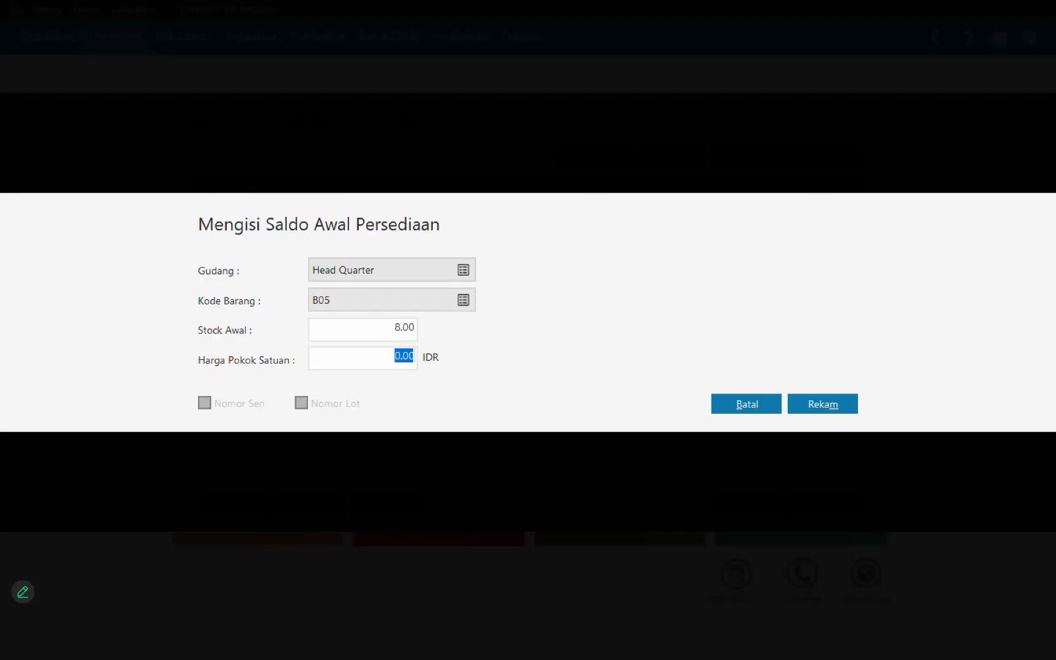
type("1500000")
key("Return")
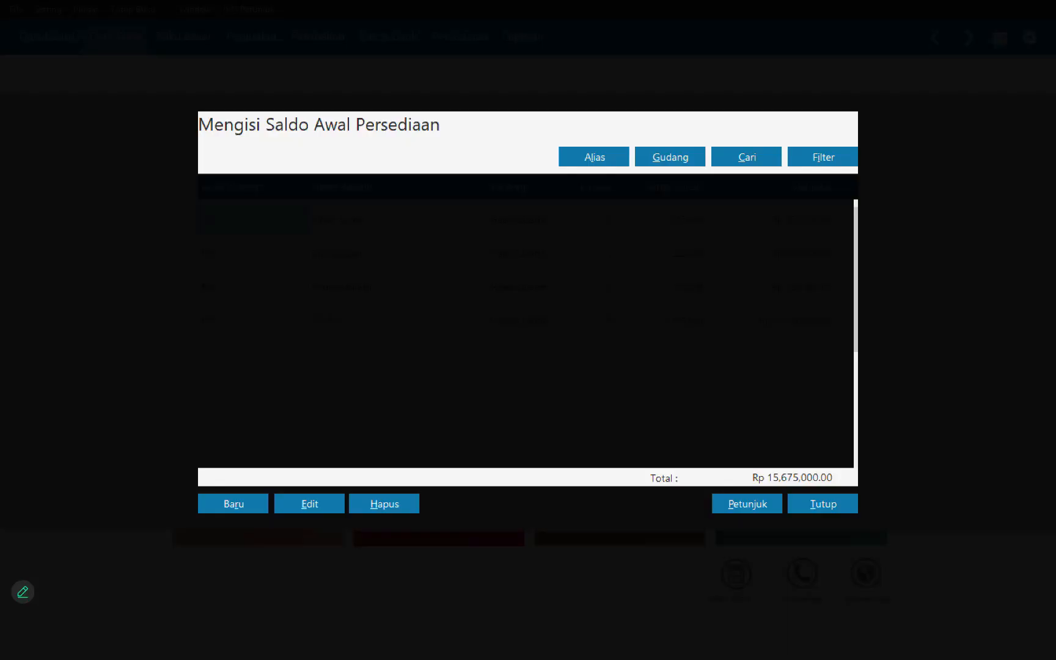
key("Return")
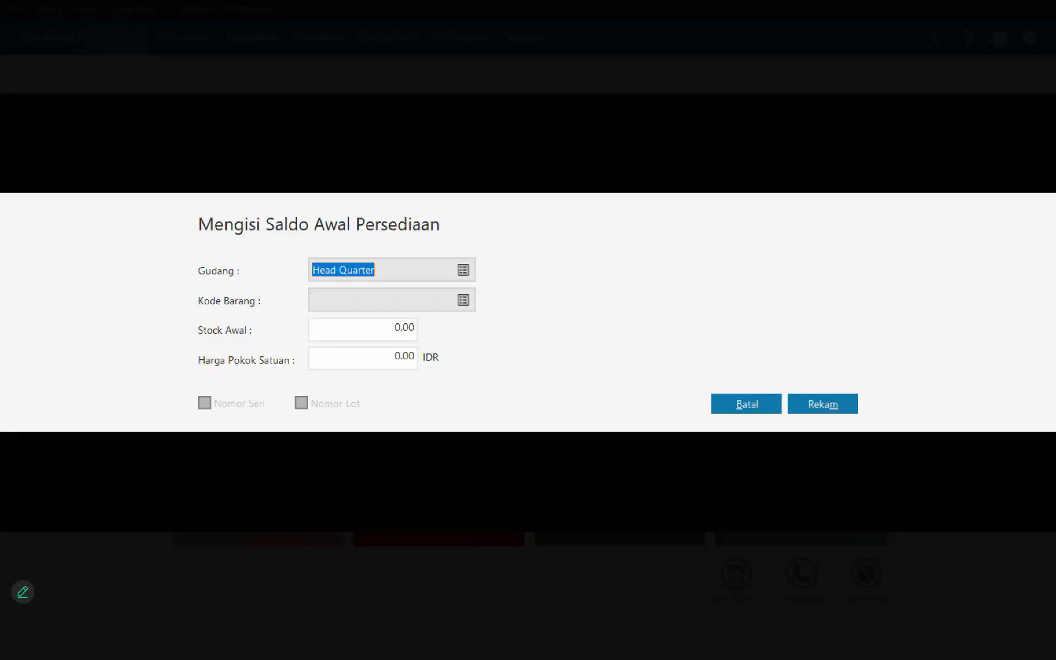
Step: Record the opening stock of B06 Mesin Cuci at Head Quarter with quantity 4 and unit cost 1,800,000 IDR, and start another entry
left_click(469, 301)
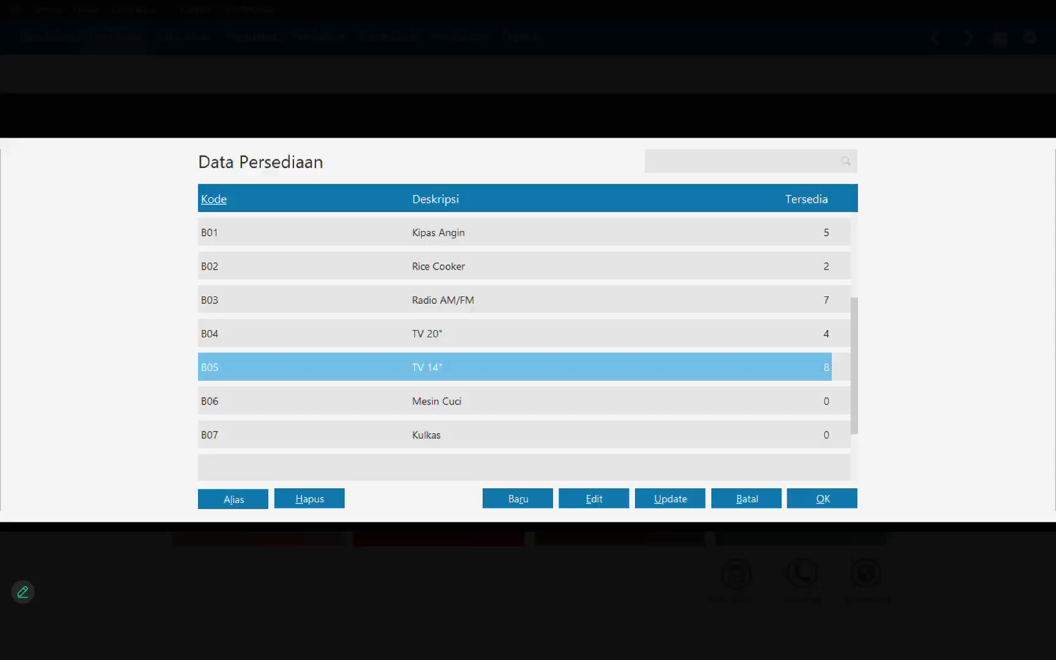
double_click(397, 400)
key("Tab")
type("4")
key("Tab")
type("1800000")
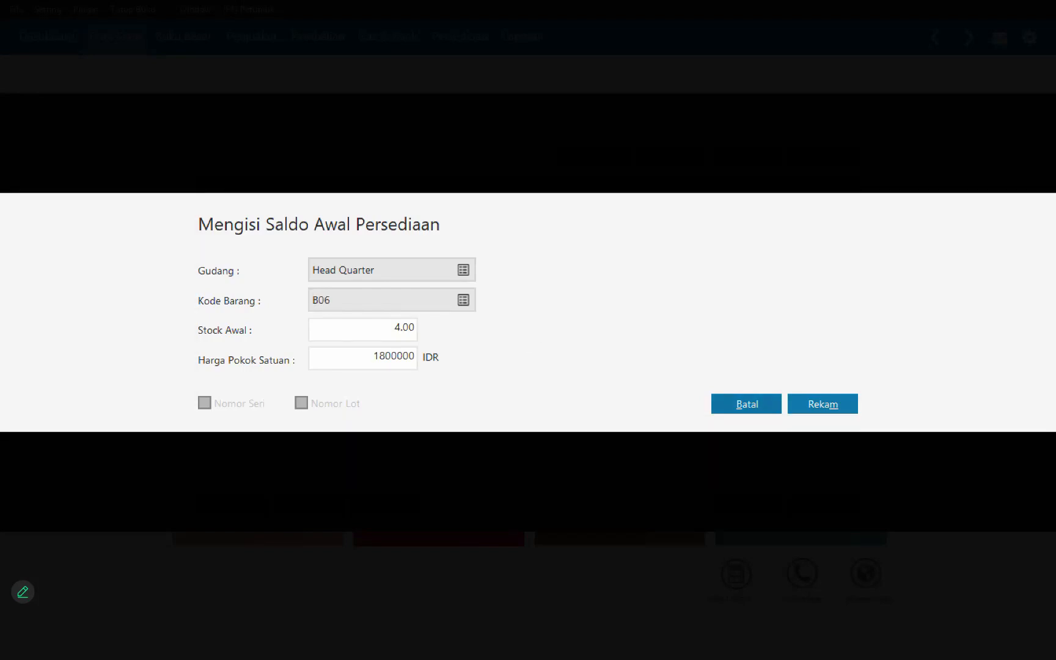
key("Tab")
key("Return")
key("Return")
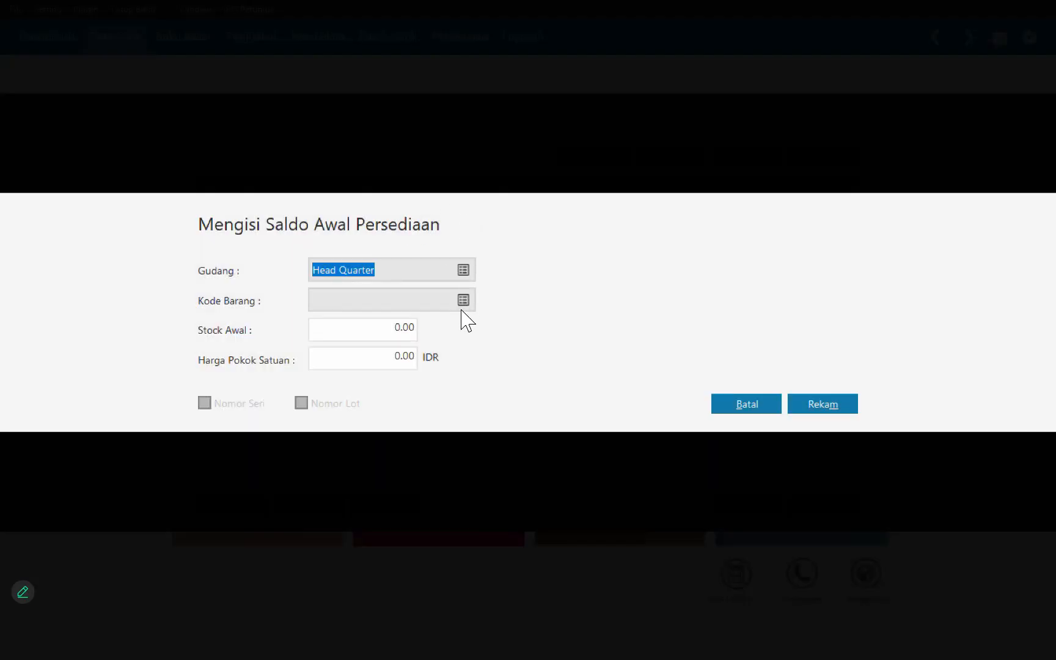
Step: Record the opening stock of B07 Kulkas at Head Quarter with quantity 5 and unit cost 2,500,000 IDR
left_click(461, 310)
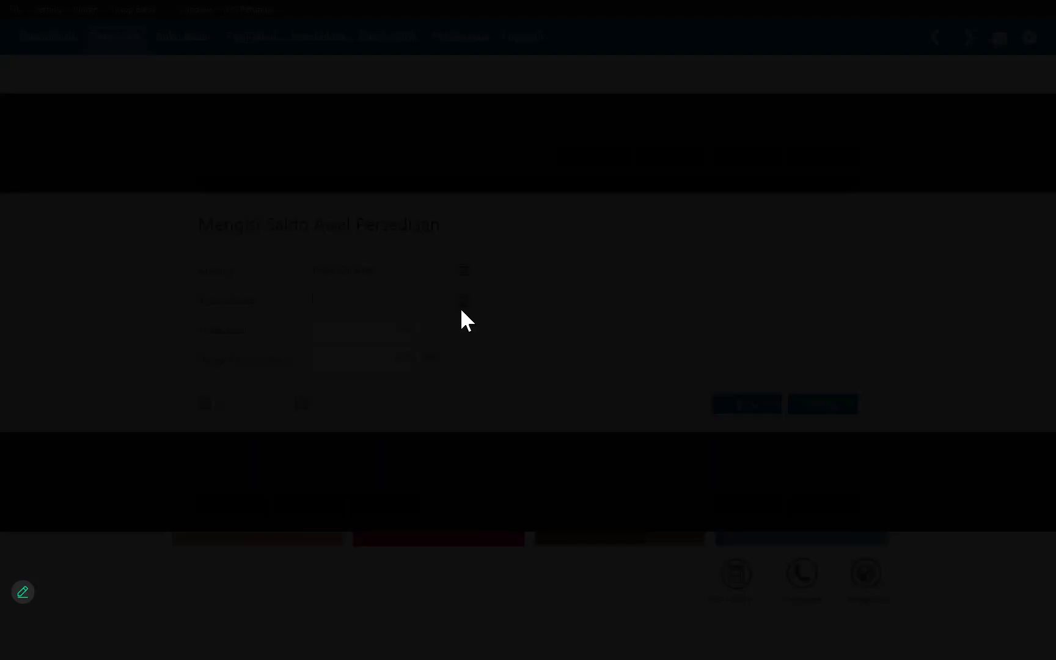
key("Return")
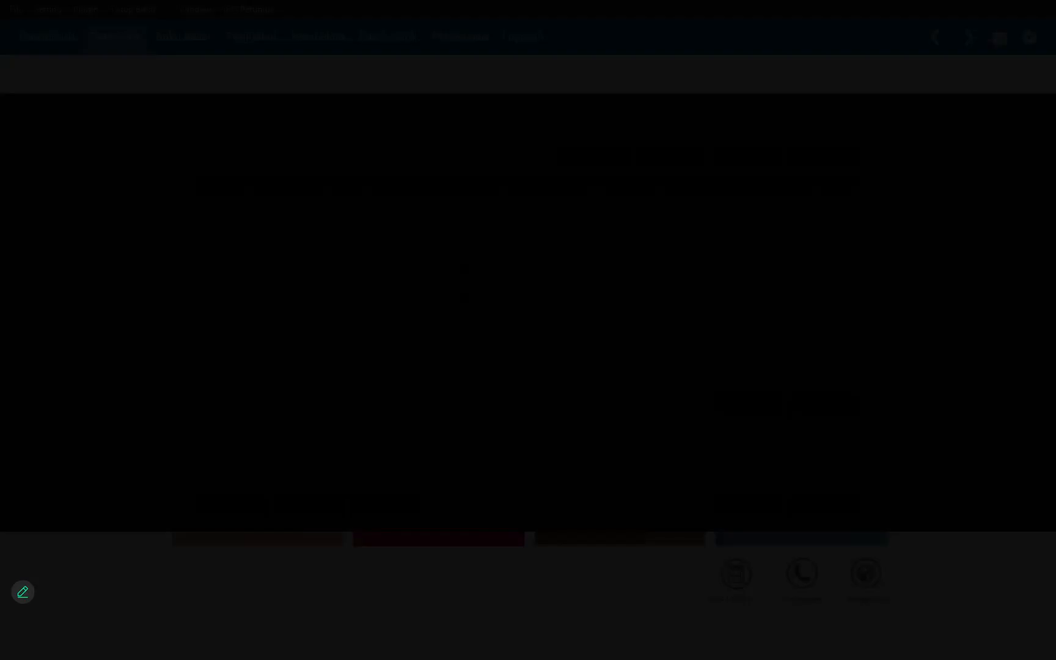
type("5")
key("Tab")
type("25")
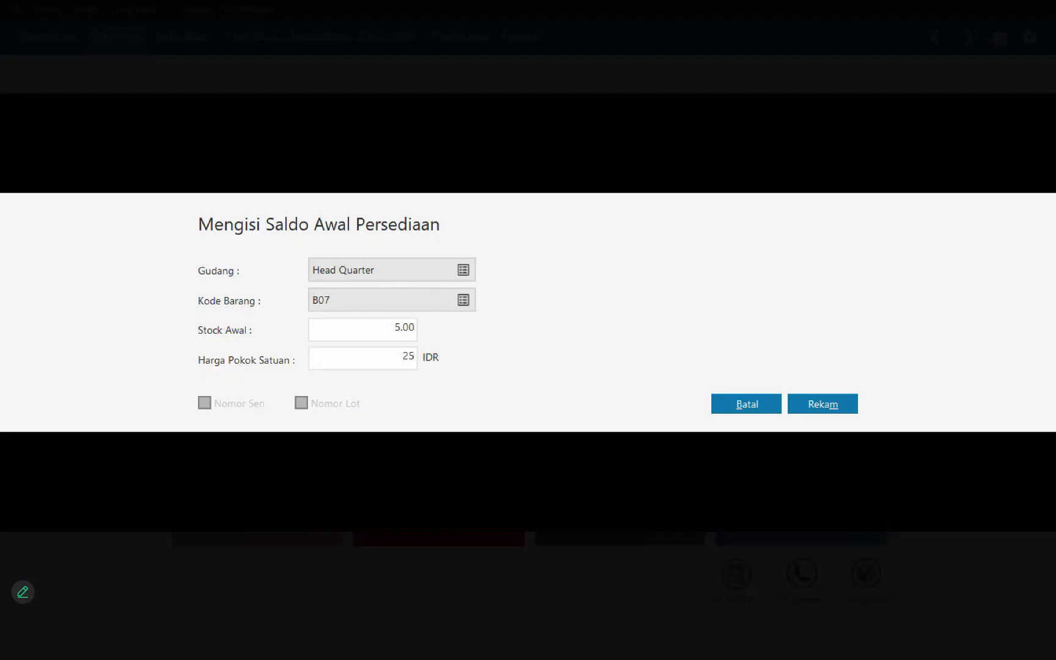
type("00000")
key("Tab")
key("Return")
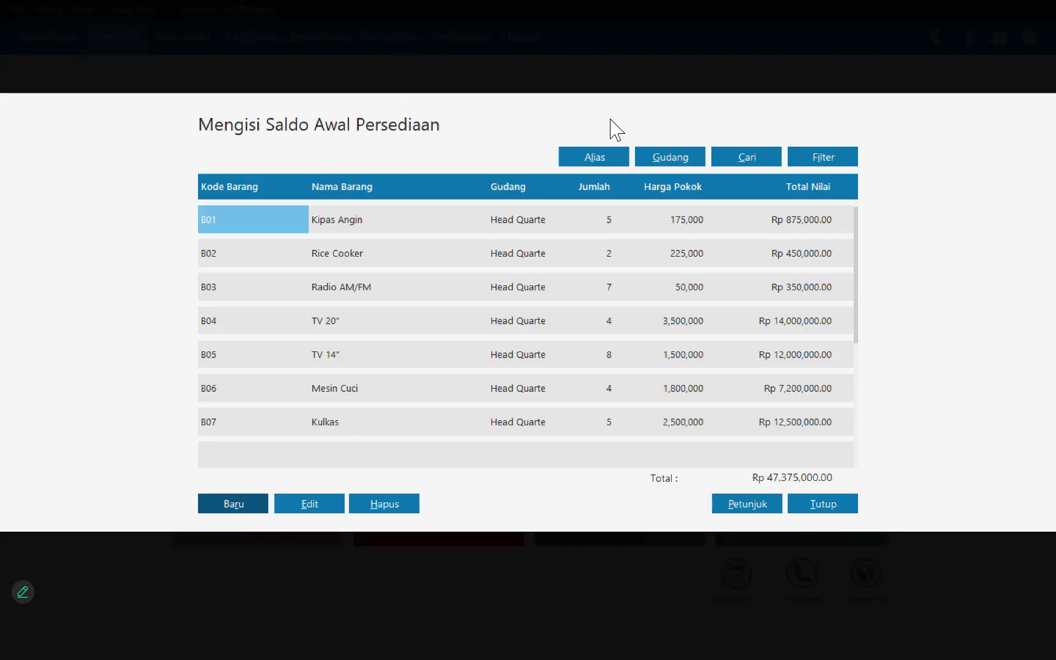
Step: Close the inventory opening balance list and run the recalculation of the ending inventory balances
left_click(822, 503)
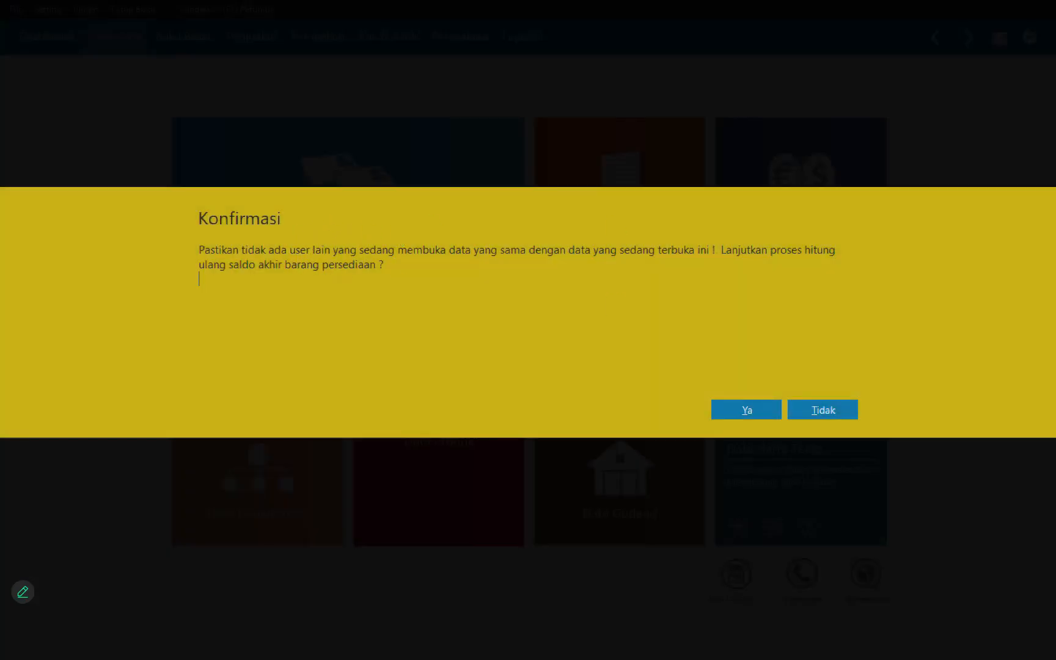
key("alt+y")
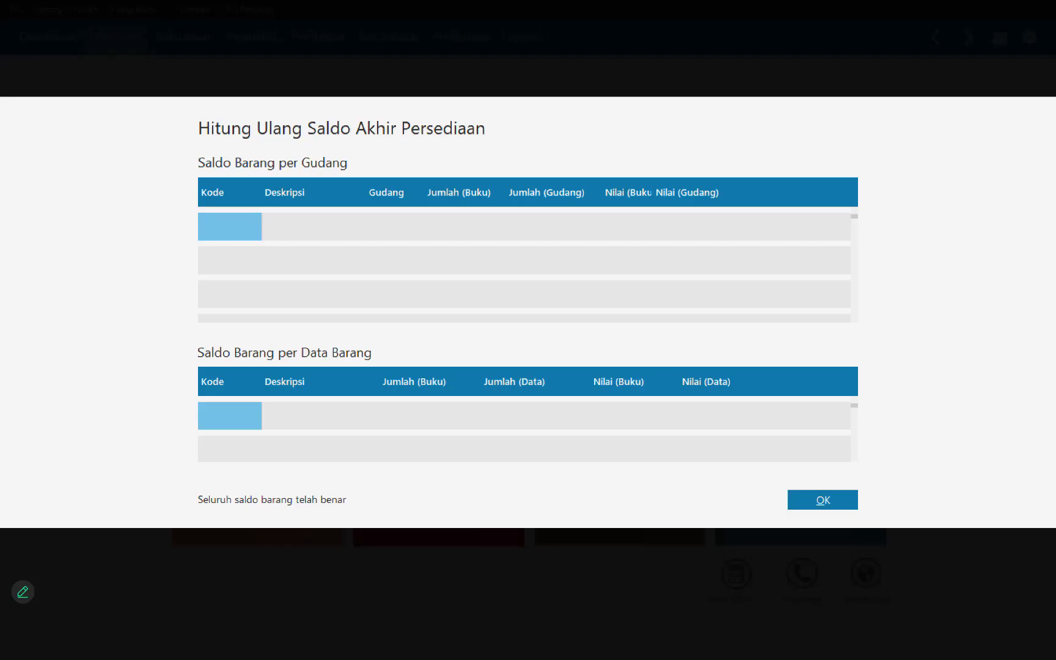
left_click(822, 500)
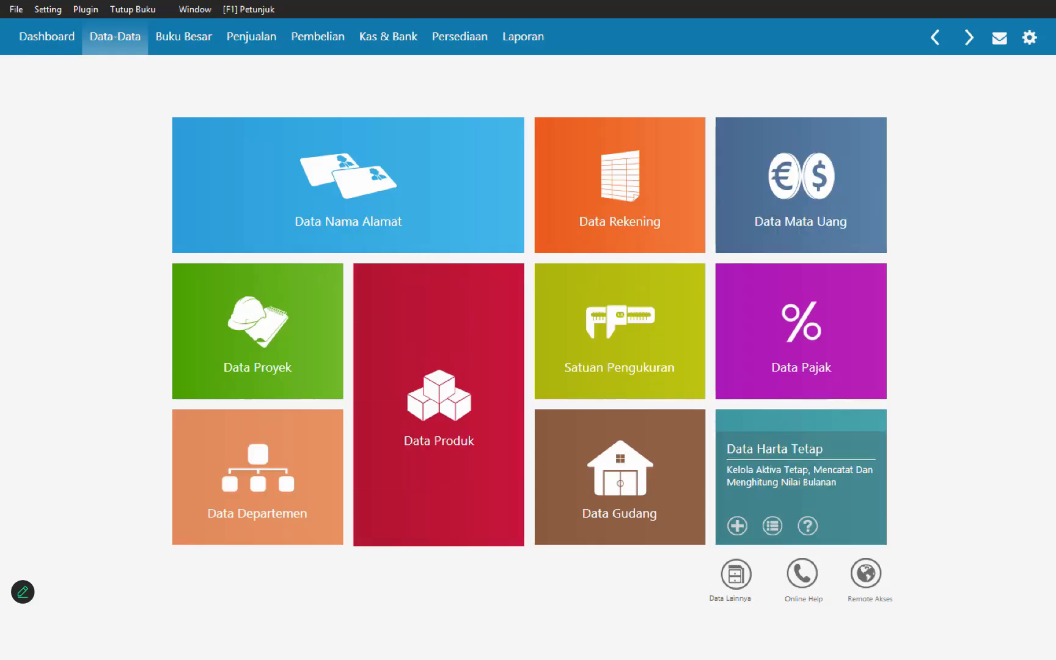
Step: Create a new fixed asset named Kendaraan and assign it to the Kendaraan Roda Empat group
left_click(802, 495)
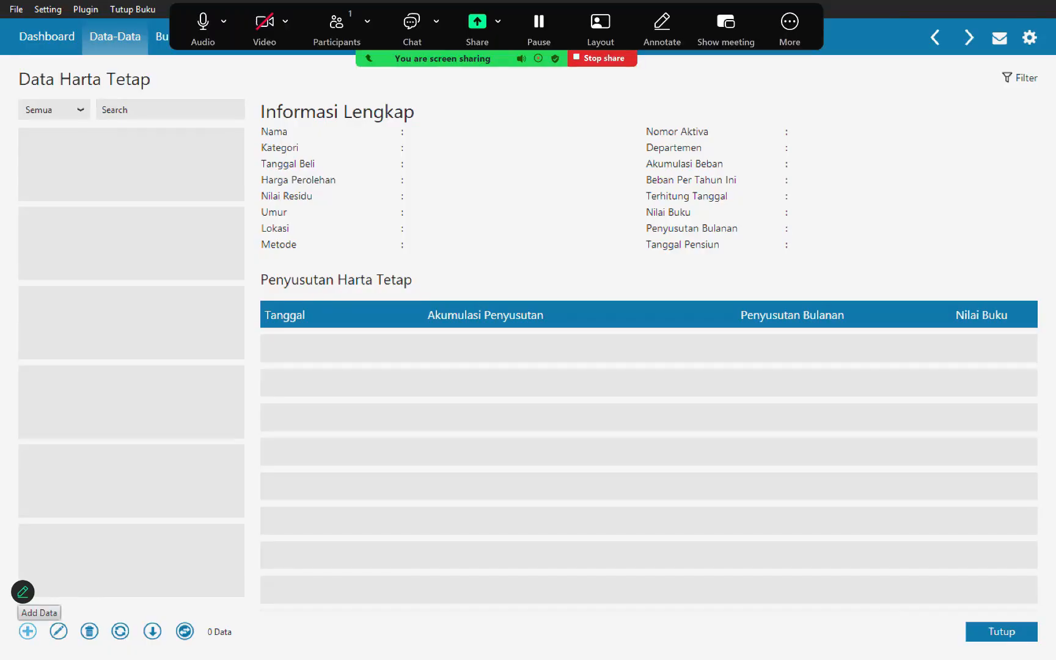
left_click(28, 631)
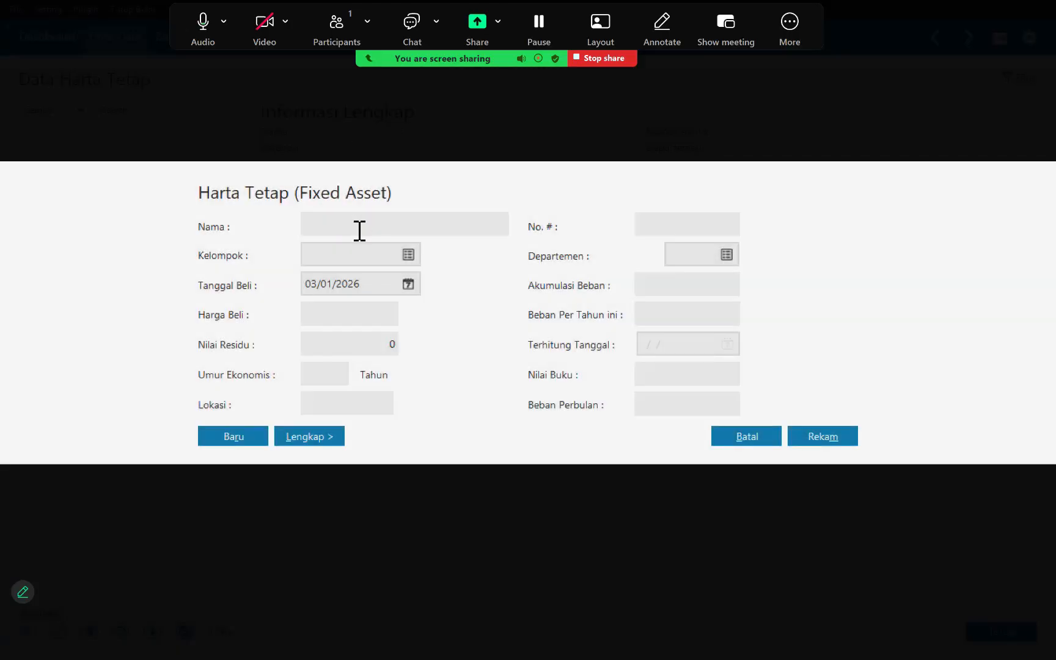
left_click(359, 231)
type("KnedR")
key("BackSpace")
key("BackSpace")
key("BackSpace")
key("BackSpace")
type("endr")
key("BackSpace")
type("araan")
left_click(408, 254)
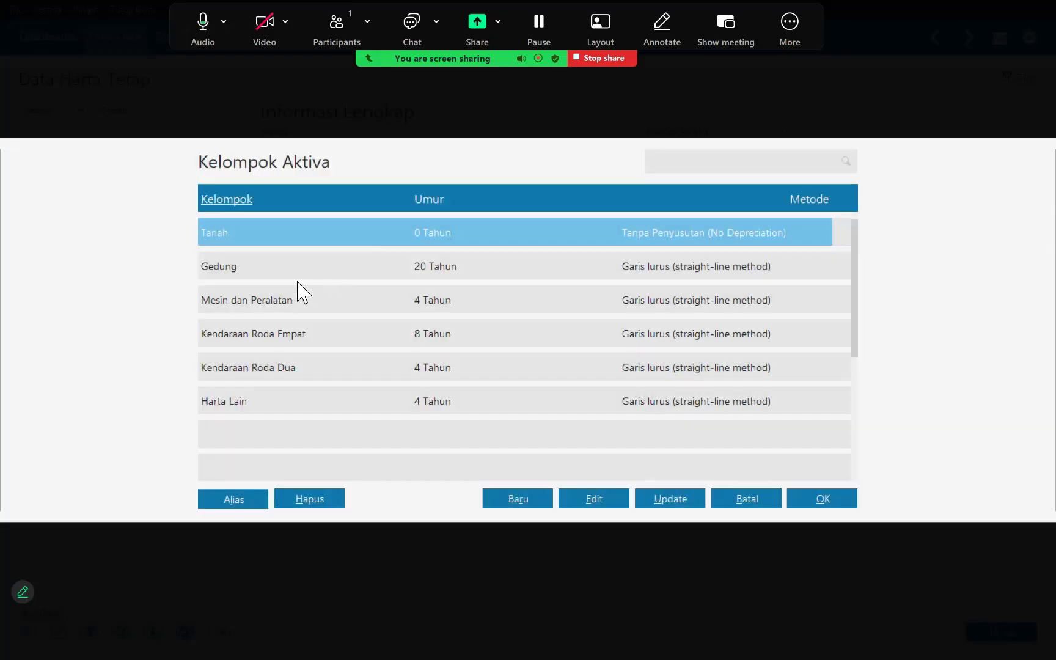
double_click(319, 335)
Step: Set the asset's purchase date to 01/12/2023 and its purchase price to 125,000,000
left_click(377, 291)
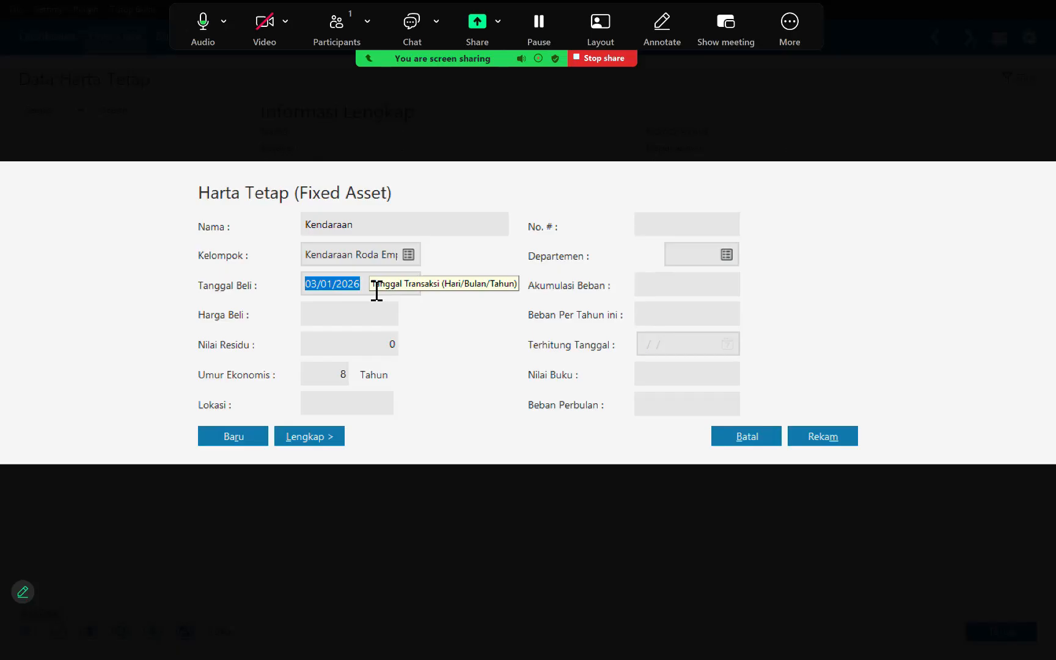
type("01/12/2")
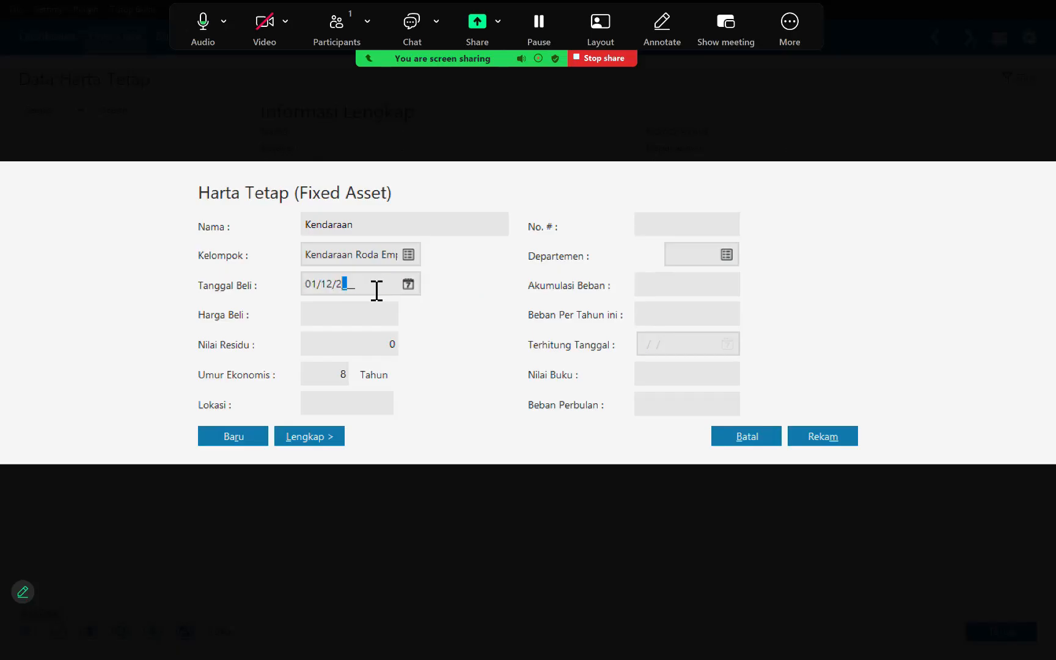
type("023")
left_click(374, 322)
type("125000000")
key("Tab")
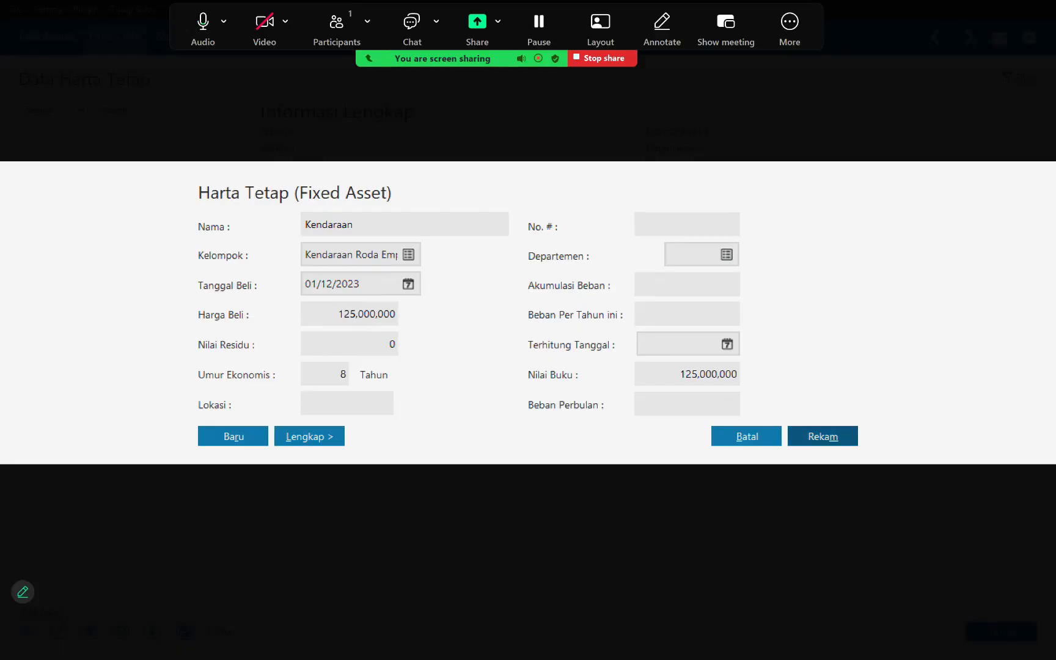
Step: Record the Kendaraan asset, accepting automatic calculation of its accumulated depreciation expense
left_click(823, 436)
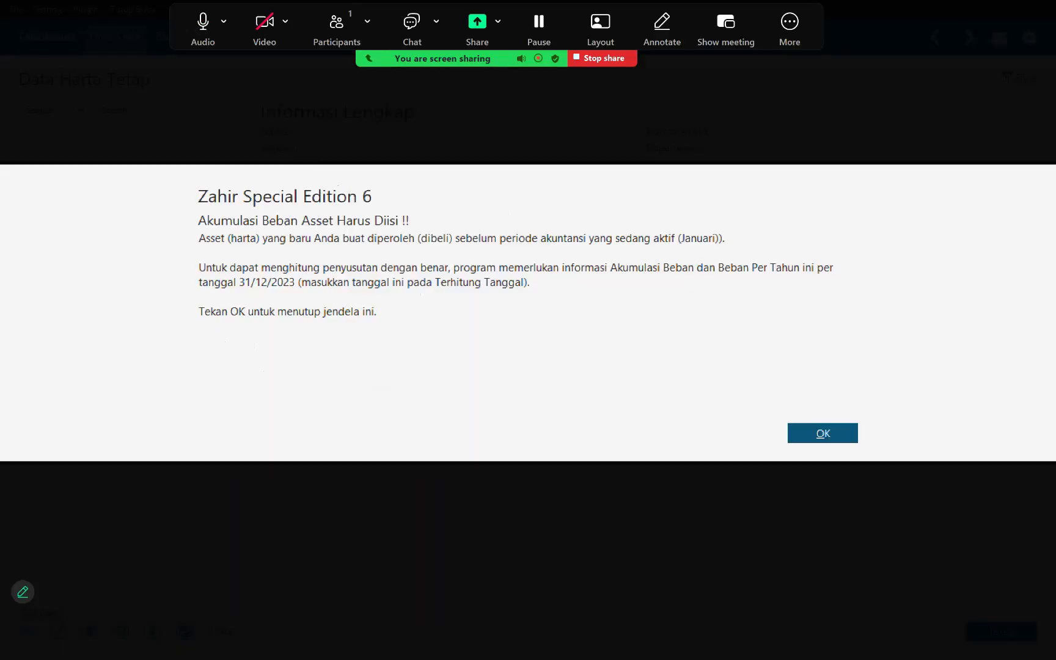
key("Return")
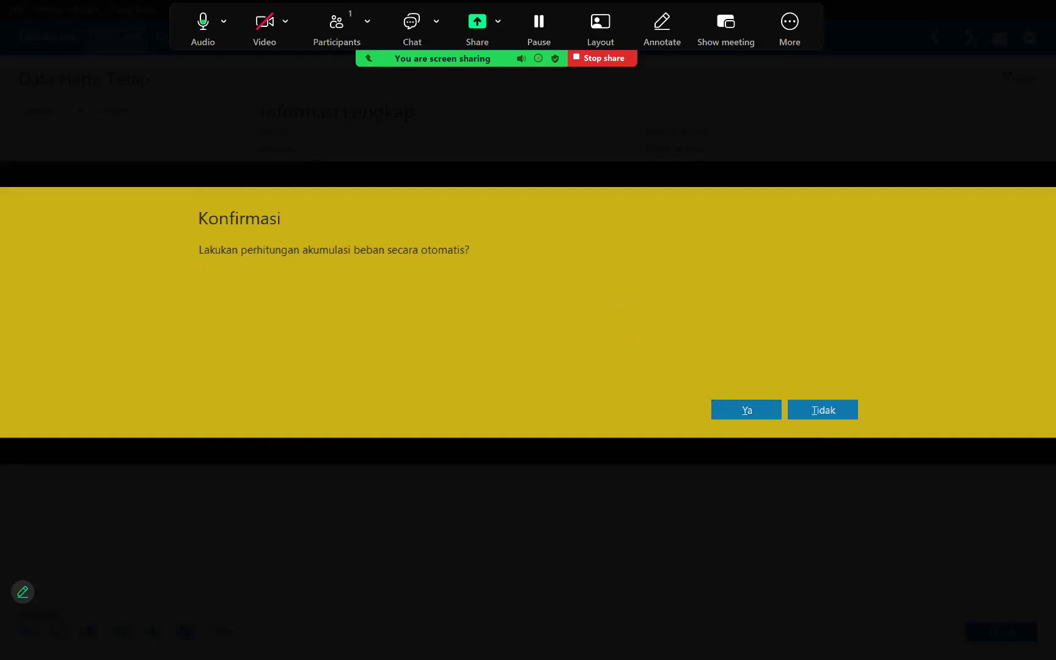
key("Return")
Step: Hide the floating meeting controls and close the fixed asset data
left_click(789, 24)
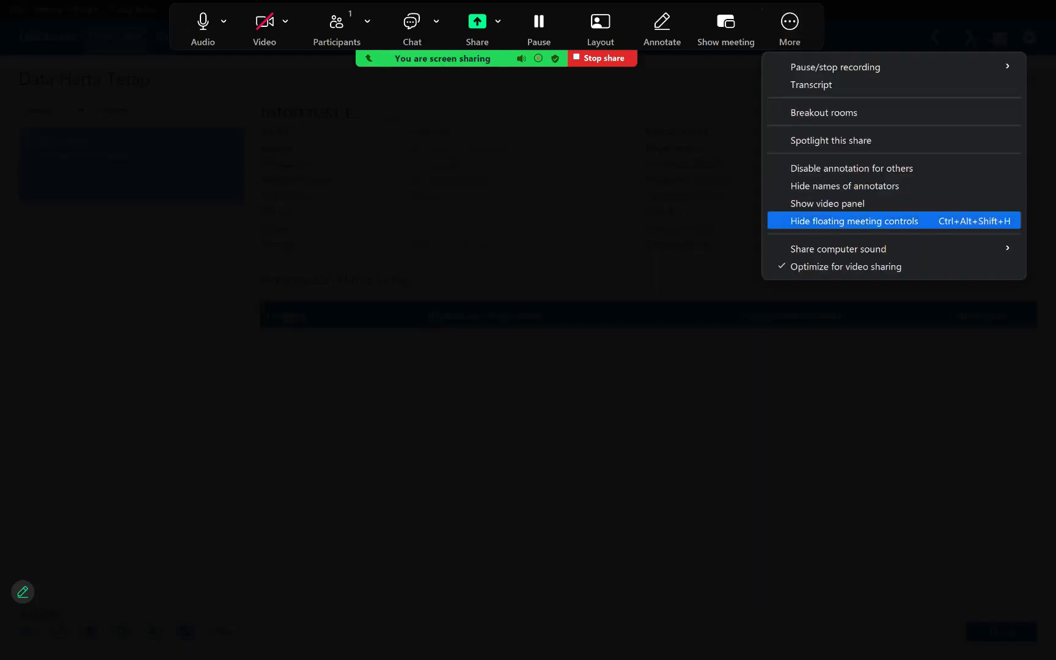
left_click(855, 221)
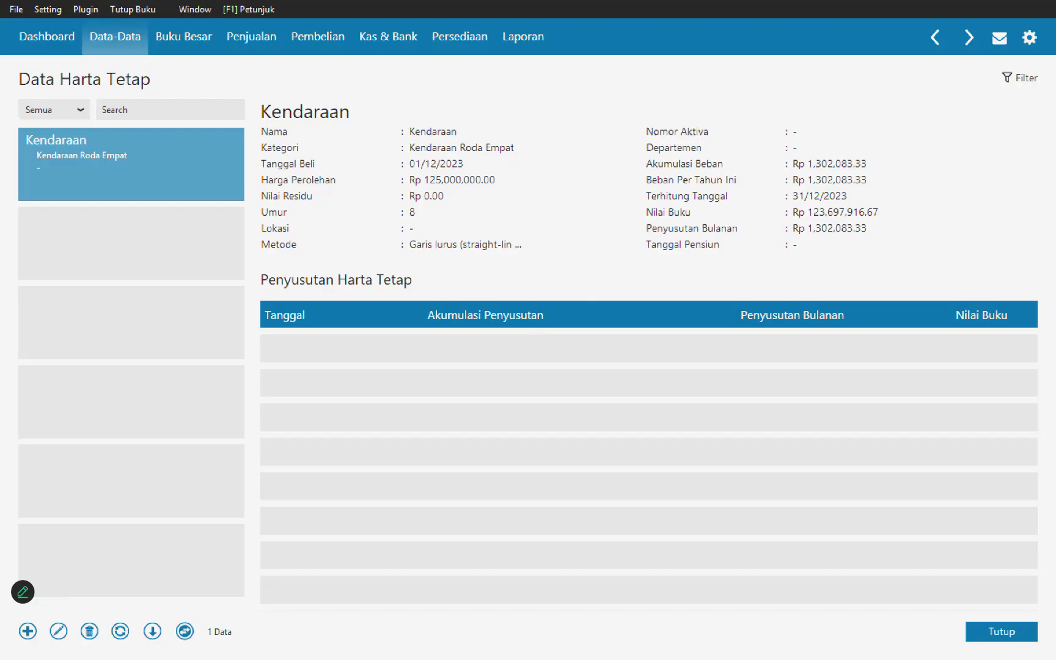
left_click(1002, 631)
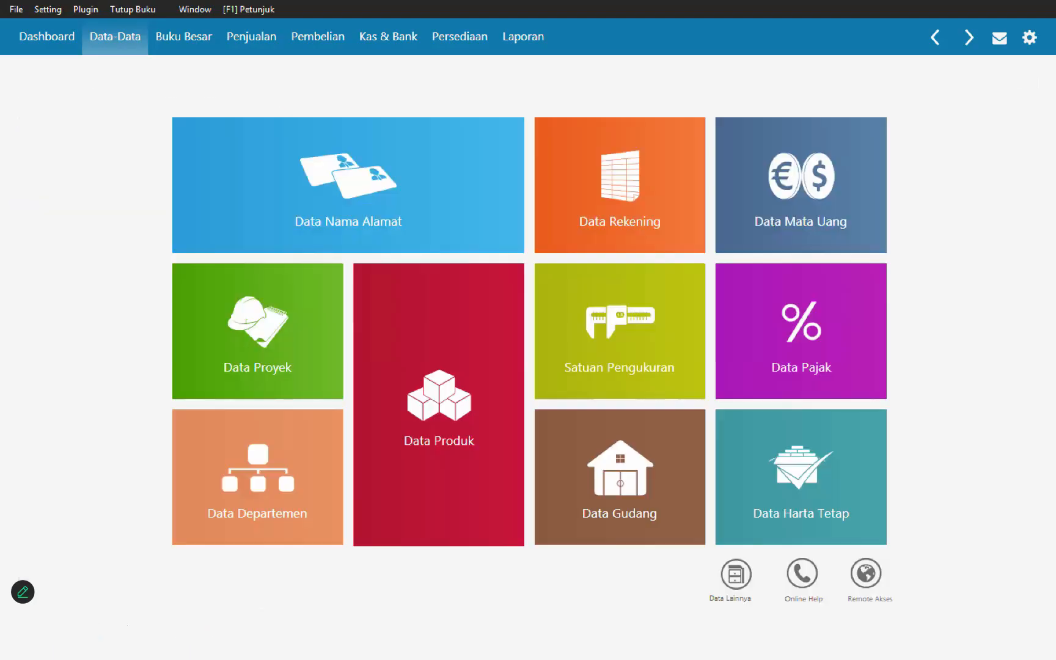